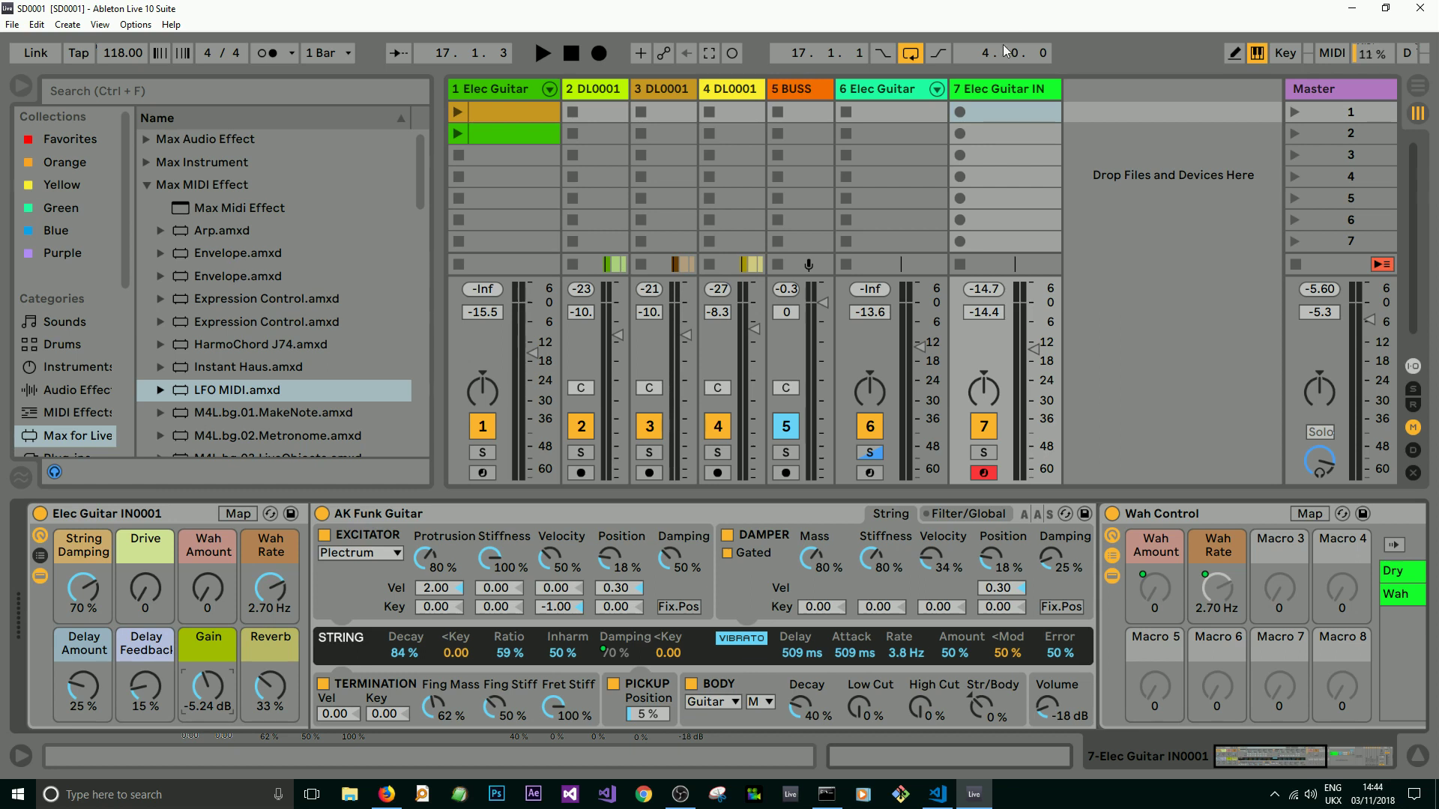
Step: Select the Elec Guitar IN track and look through its device chain from AK Funk Guitar to the Limiter
click(996, 92)
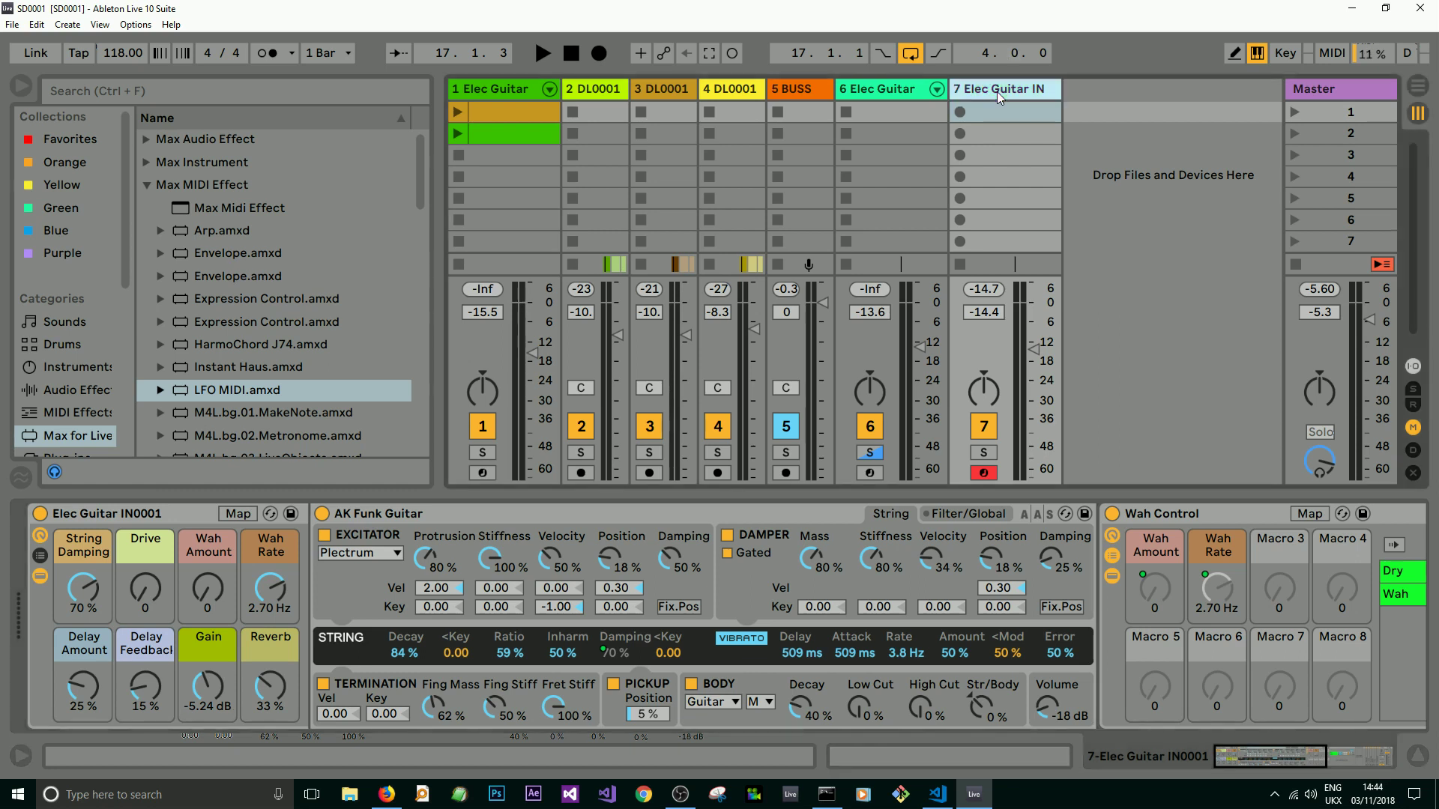
click(685, 510)
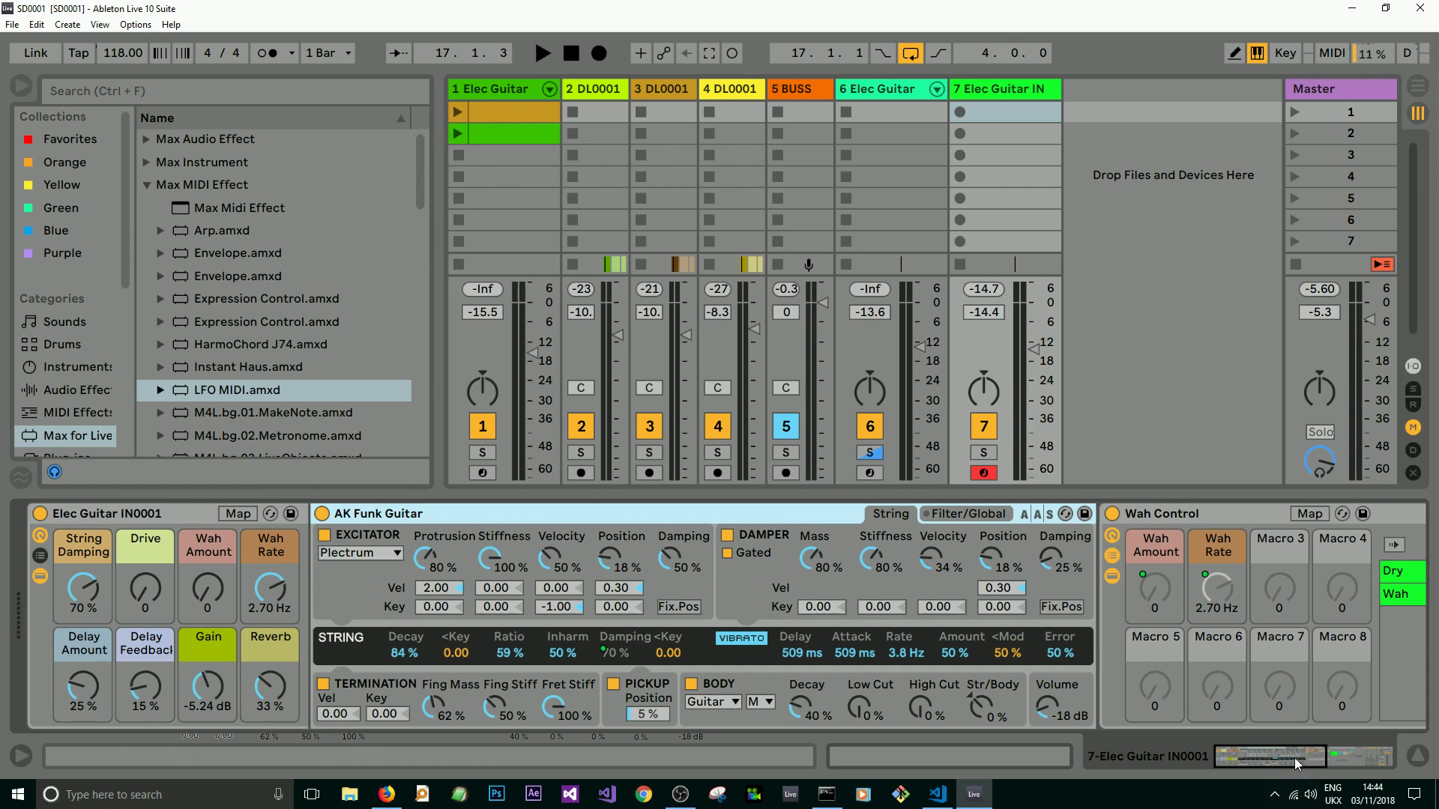
drag(1294, 757, 1362, 750)
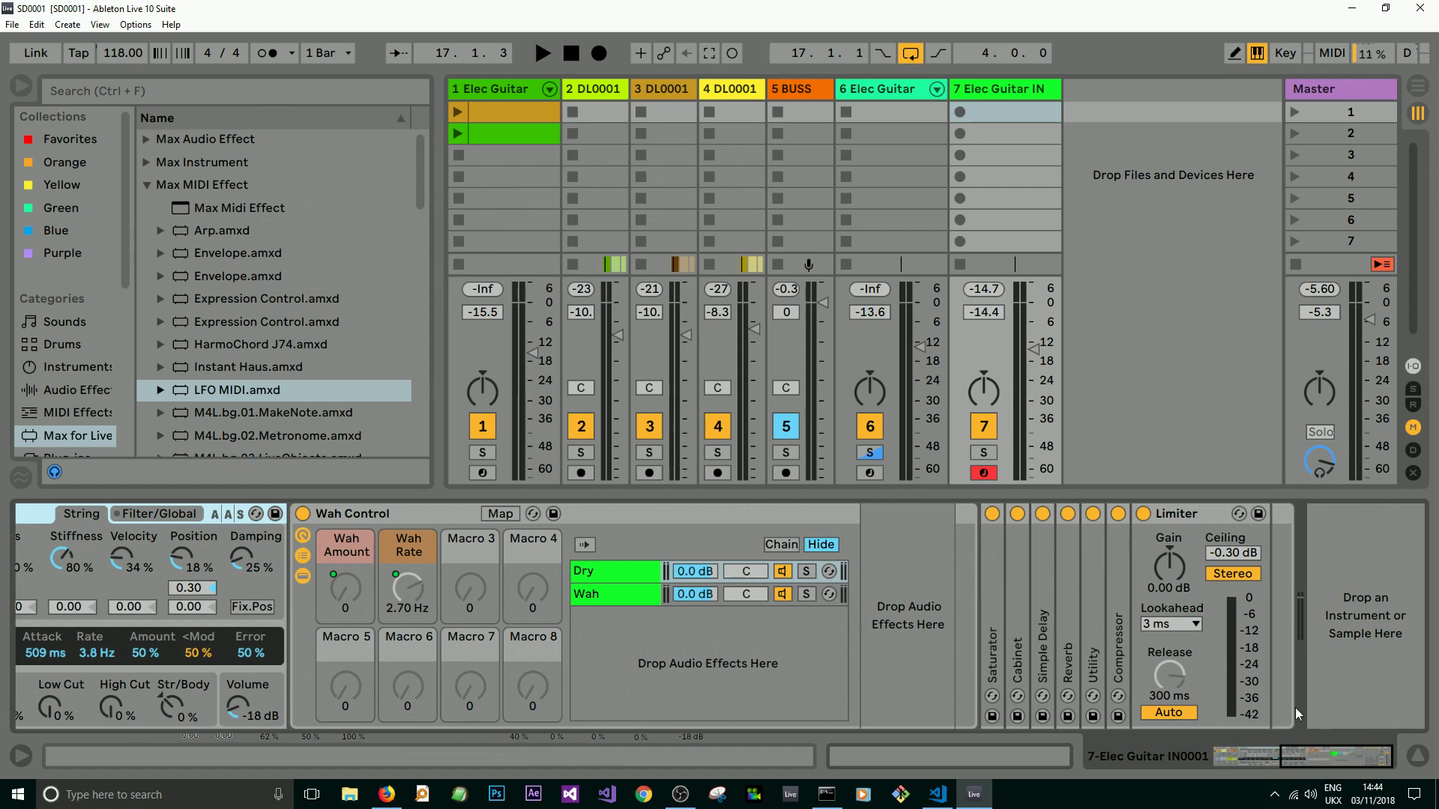
drag(1333, 757, 1266, 755)
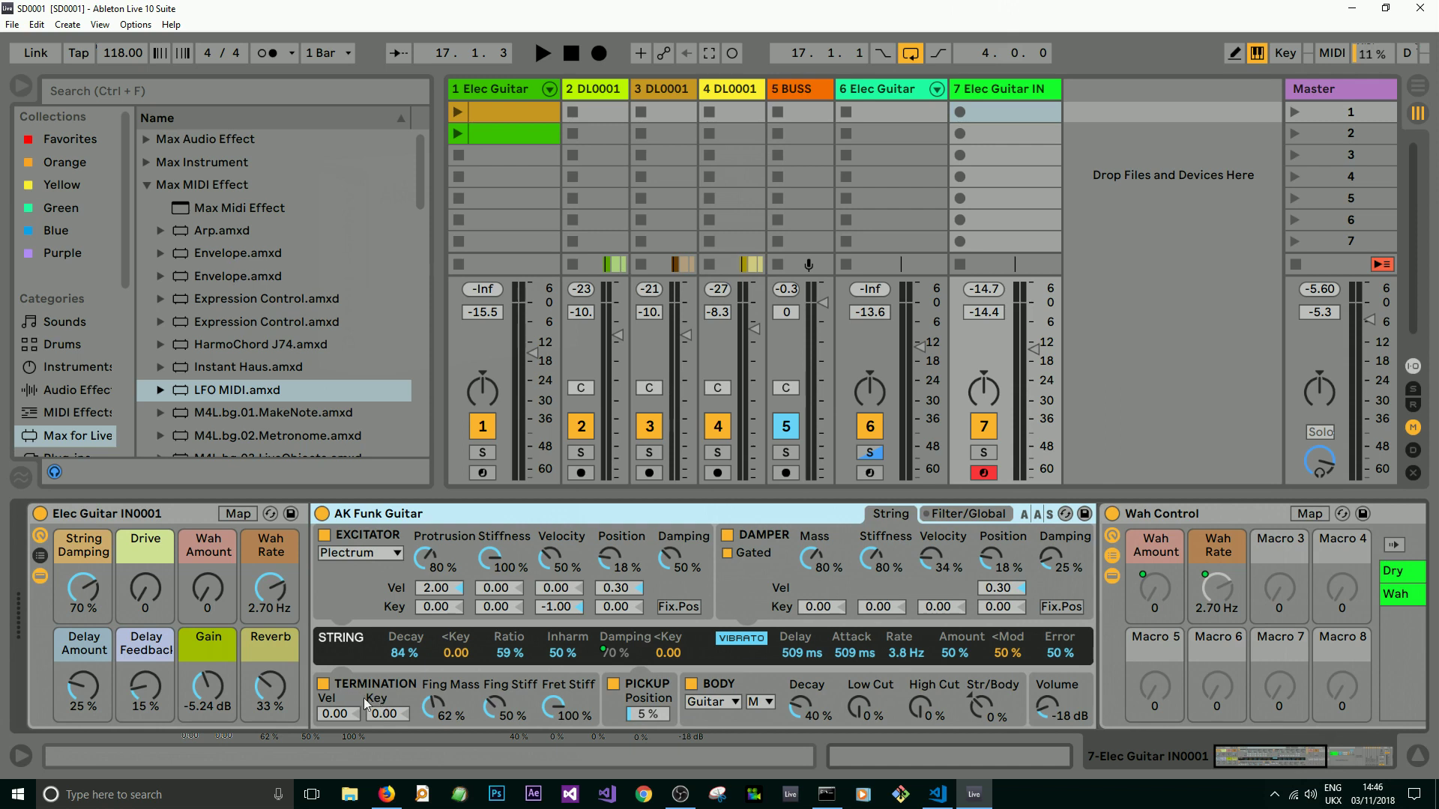
Step: Switch the Termination and Damper sections of AK Funk Guitar off and back on to compare the sound
click(323, 684)
click(323, 684)
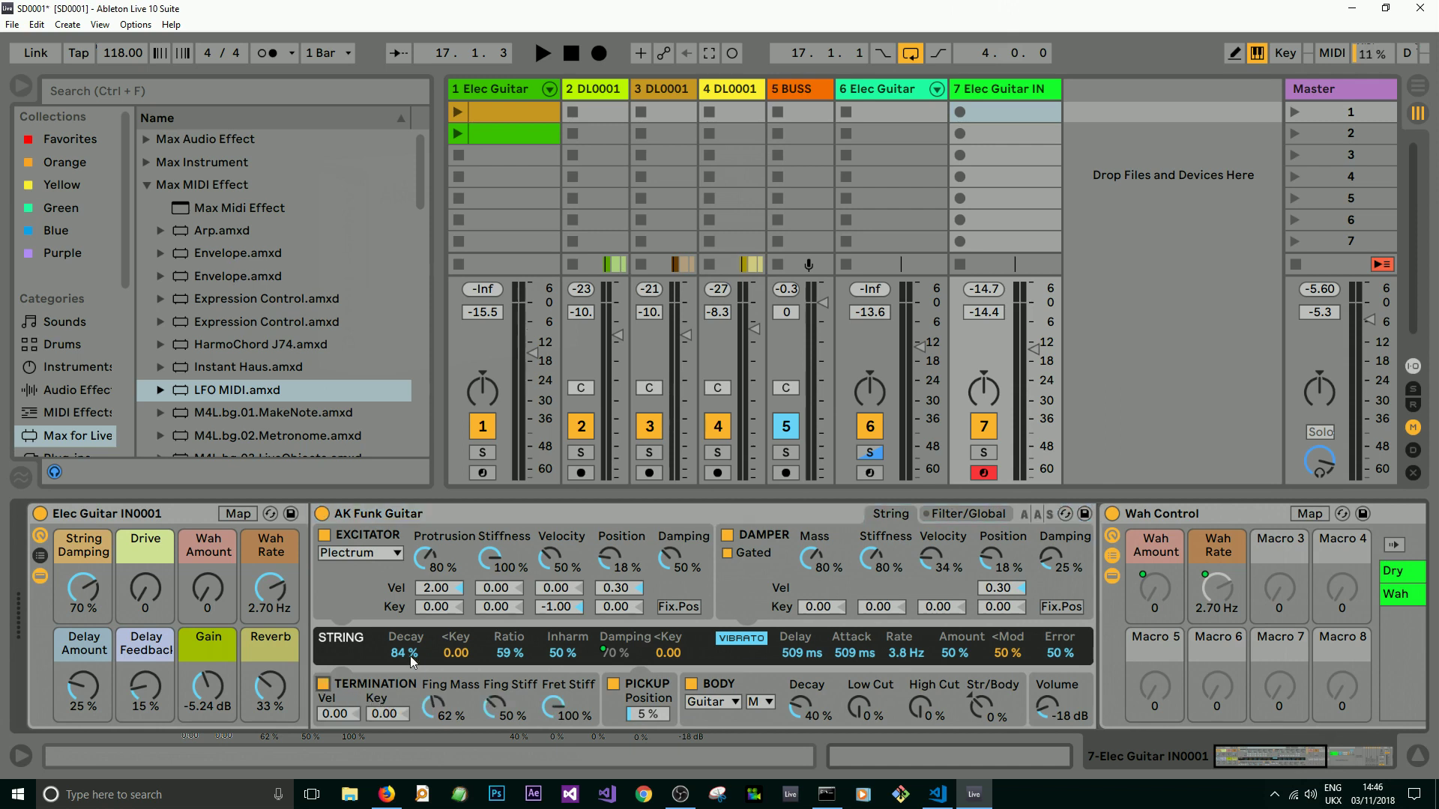
click(727, 537)
click(727, 537)
click(727, 534)
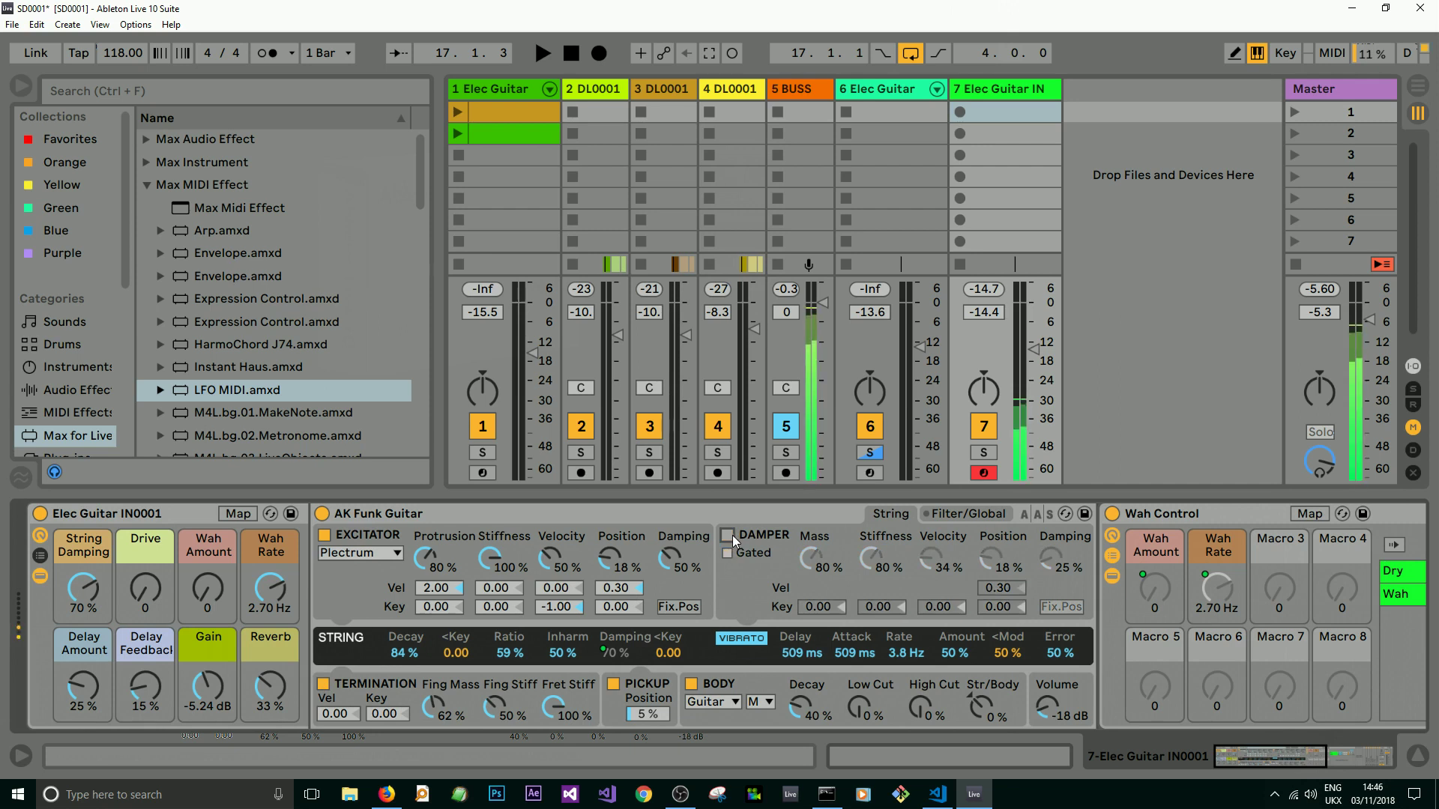
click(729, 535)
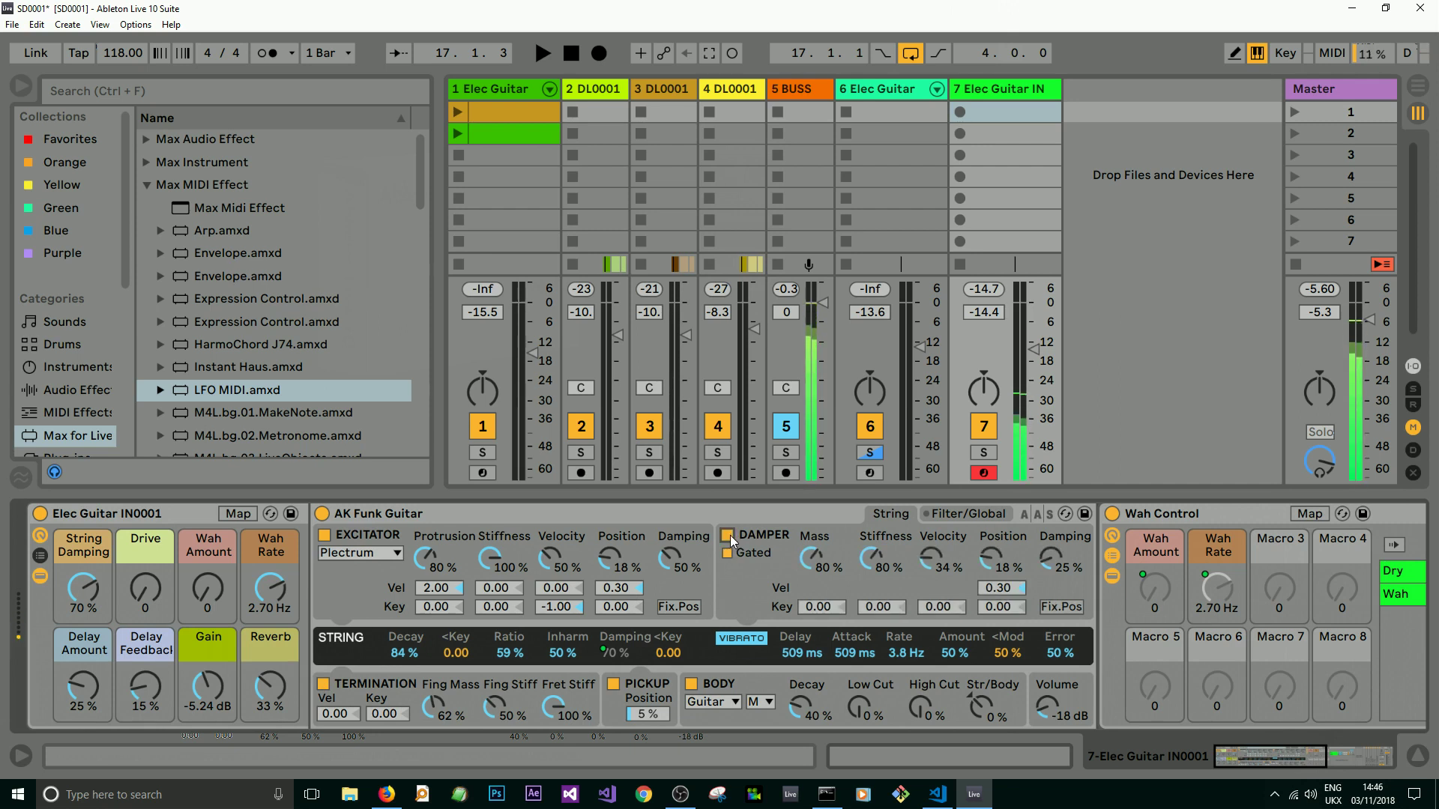
click(730, 535)
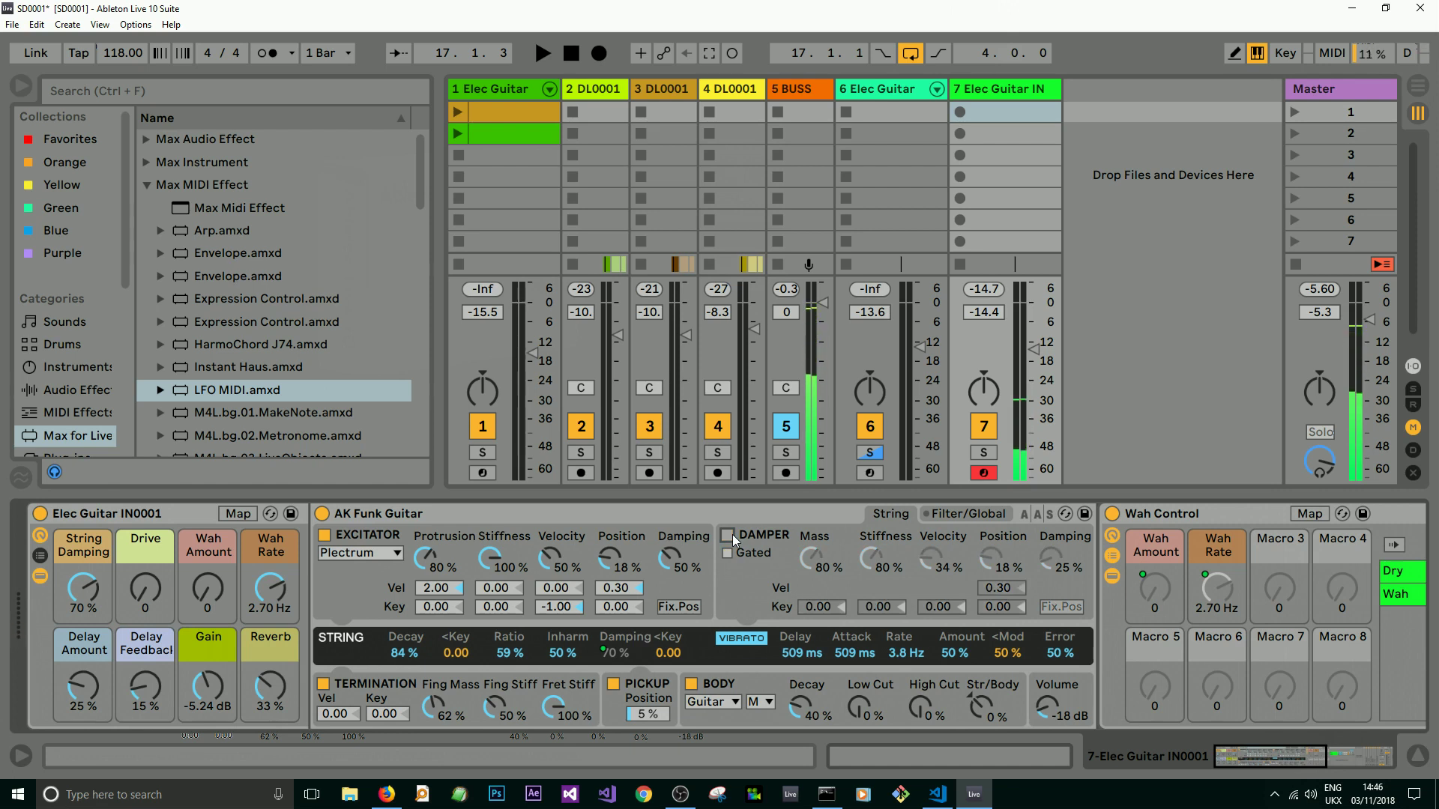
click(727, 535)
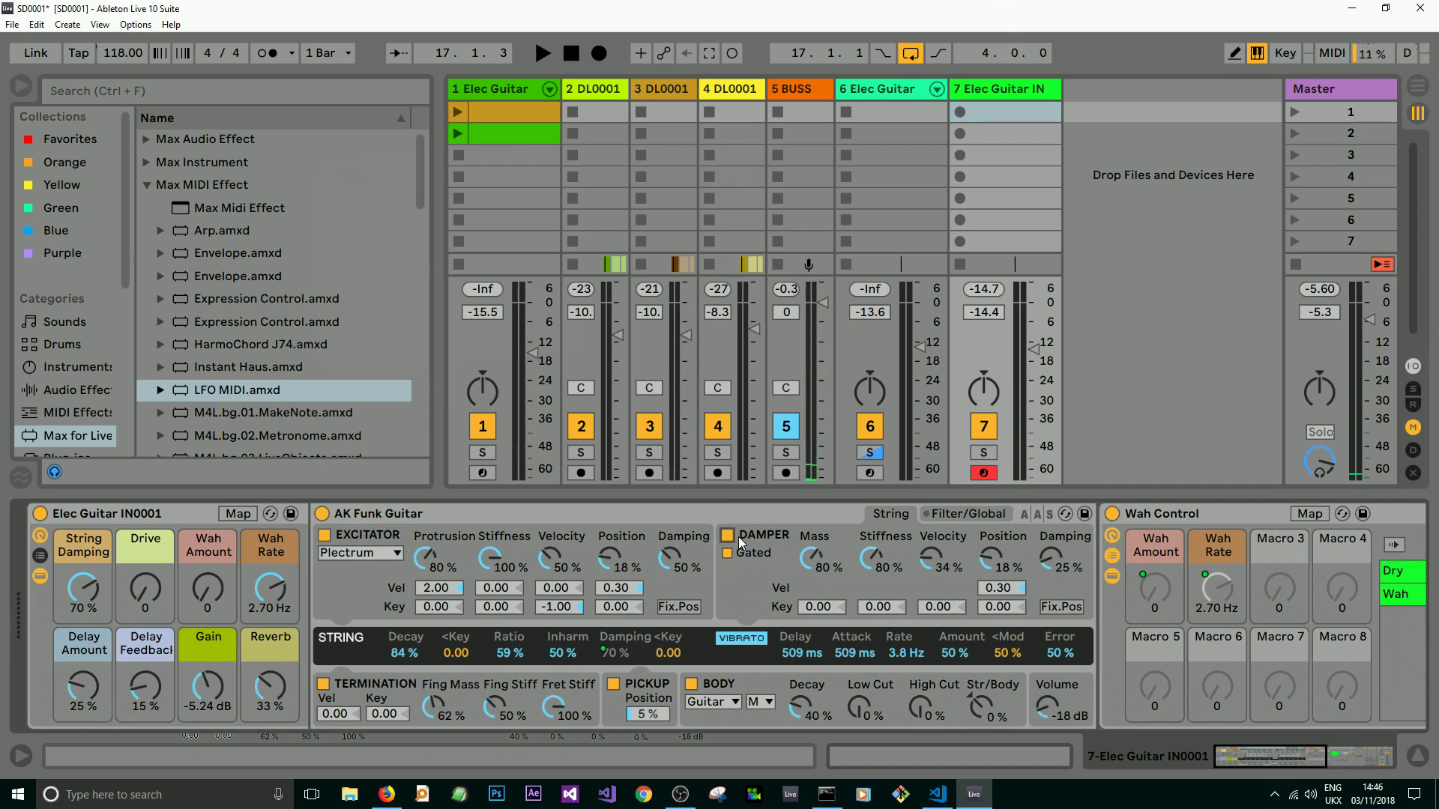
click(325, 683)
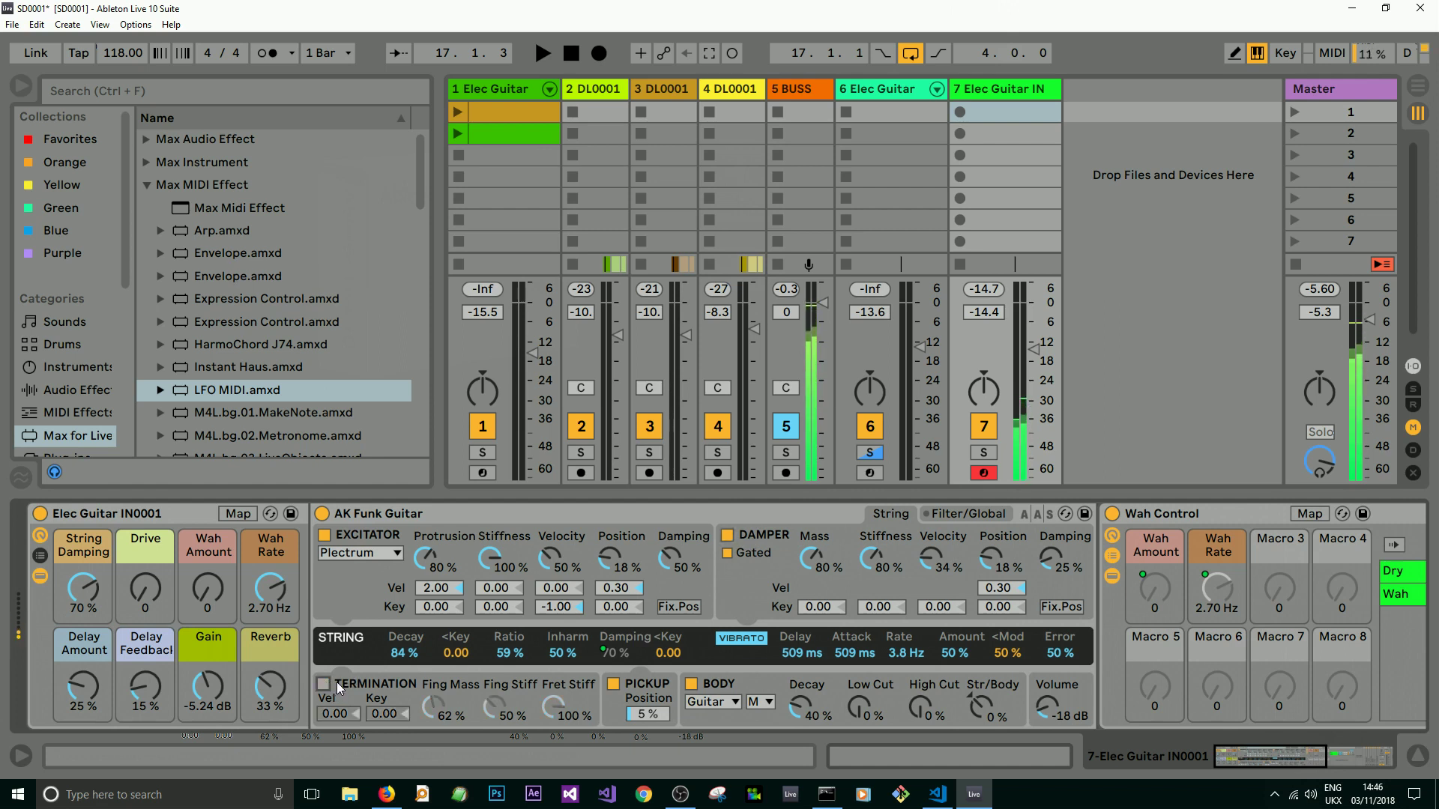
click(325, 683)
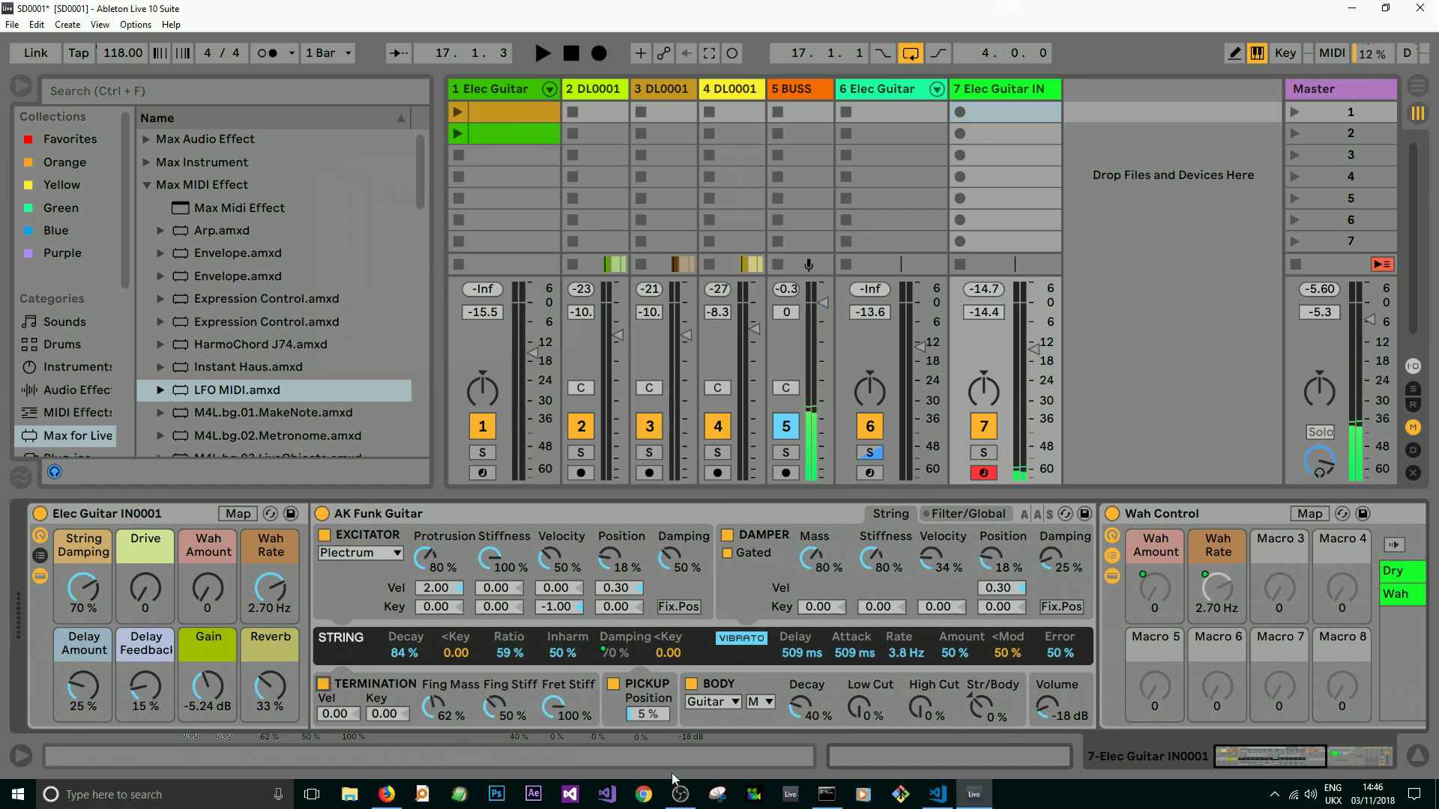
Step: Switch the Pickup and Body sections off and back on to compare the sound, keeping the pickup position at 5 %
click(616, 690)
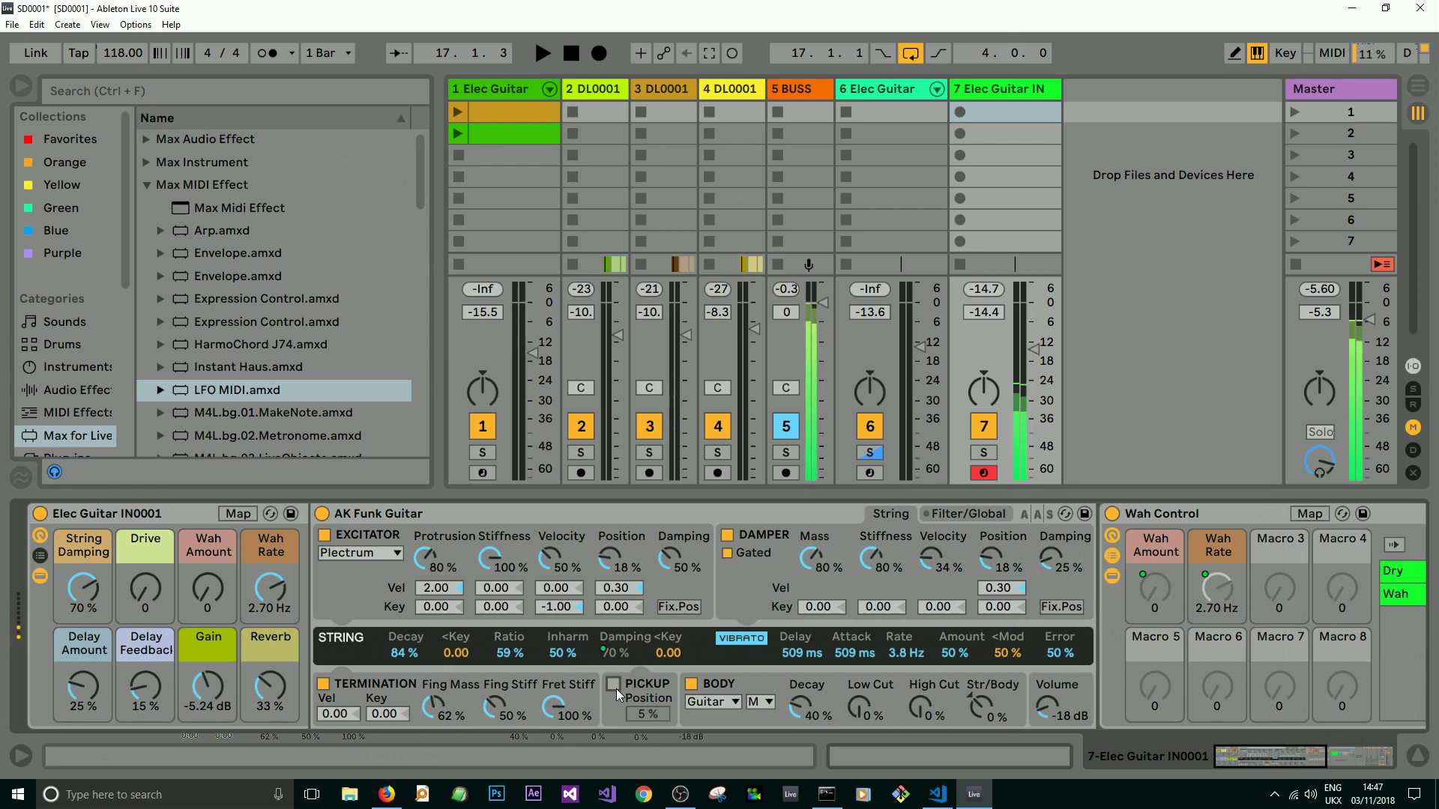
click(616, 689)
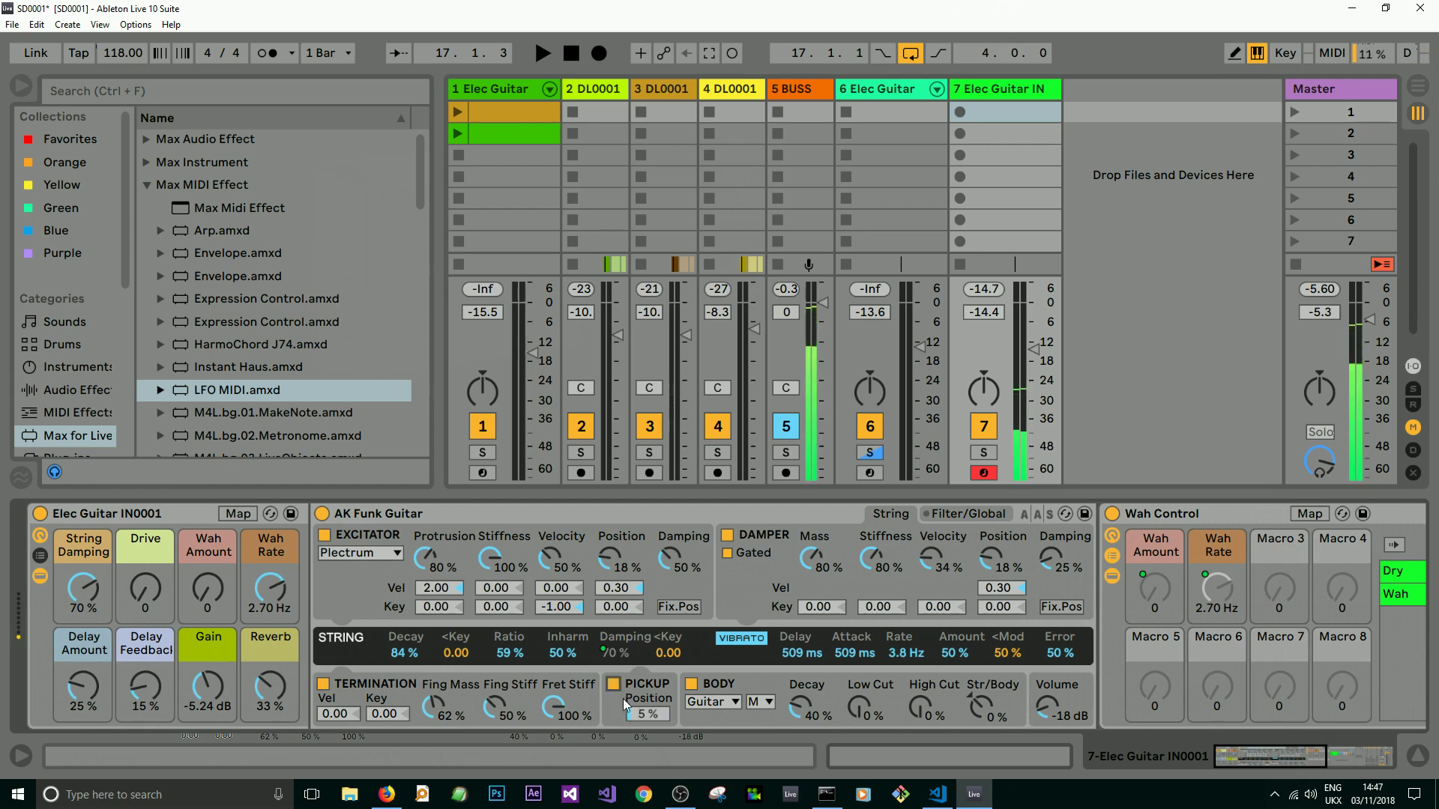
mouse_move(648, 713)
mouse_down()
mouse_move(648, 688)
mouse_move(661, 722)
mouse_up()
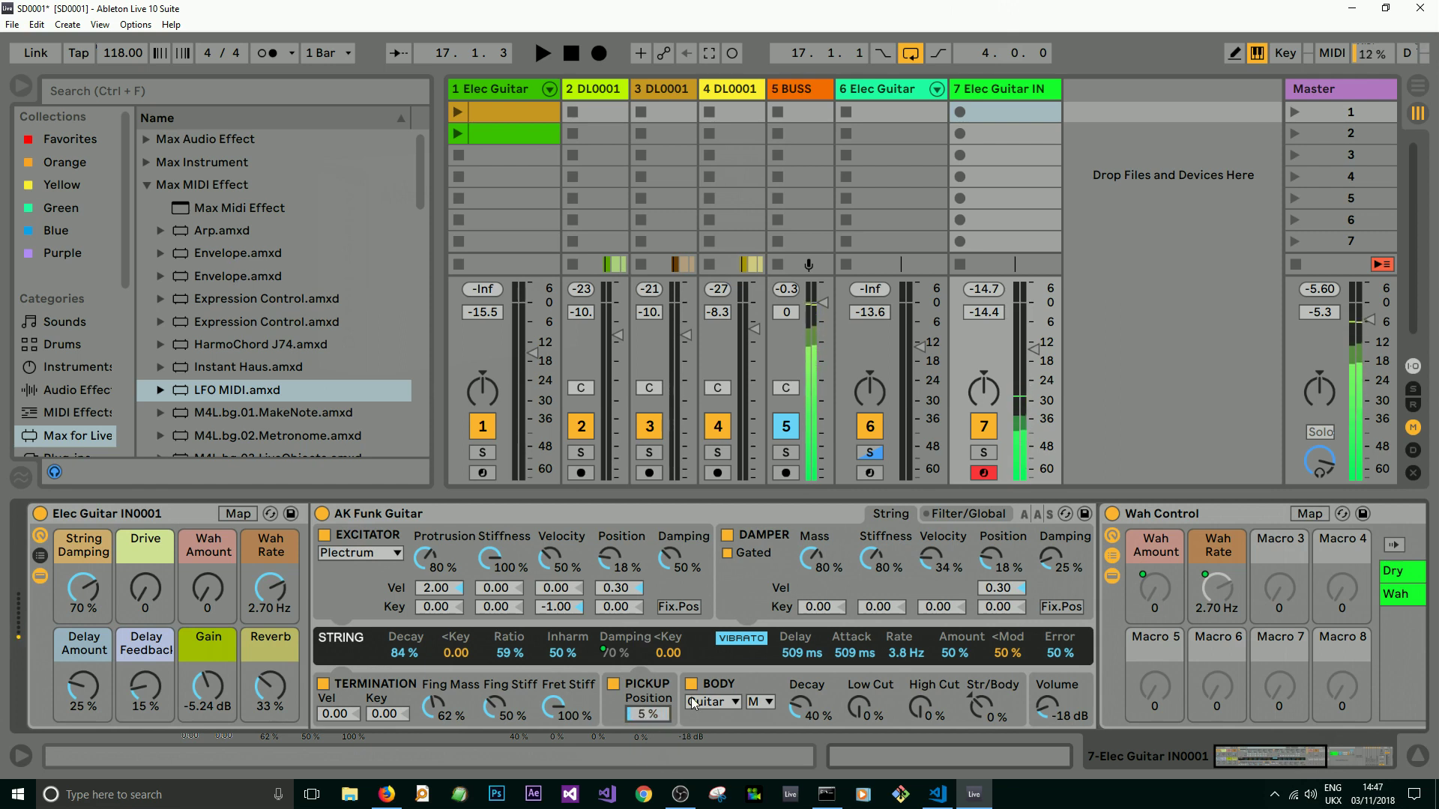
click(689, 684)
click(691, 686)
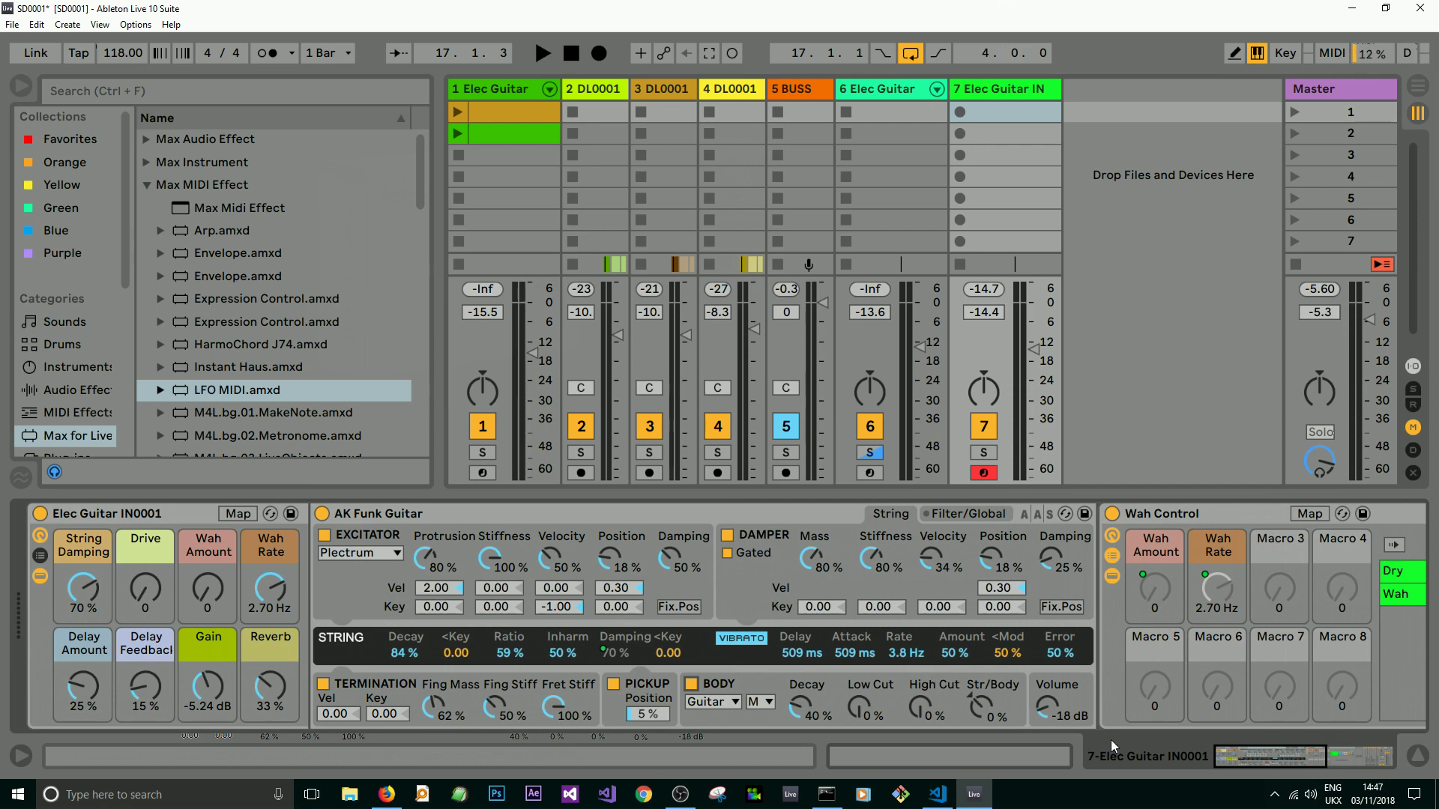
Step: Check the Filter/Global settings of AK Funk Guitar and return to its String settings
click(950, 515)
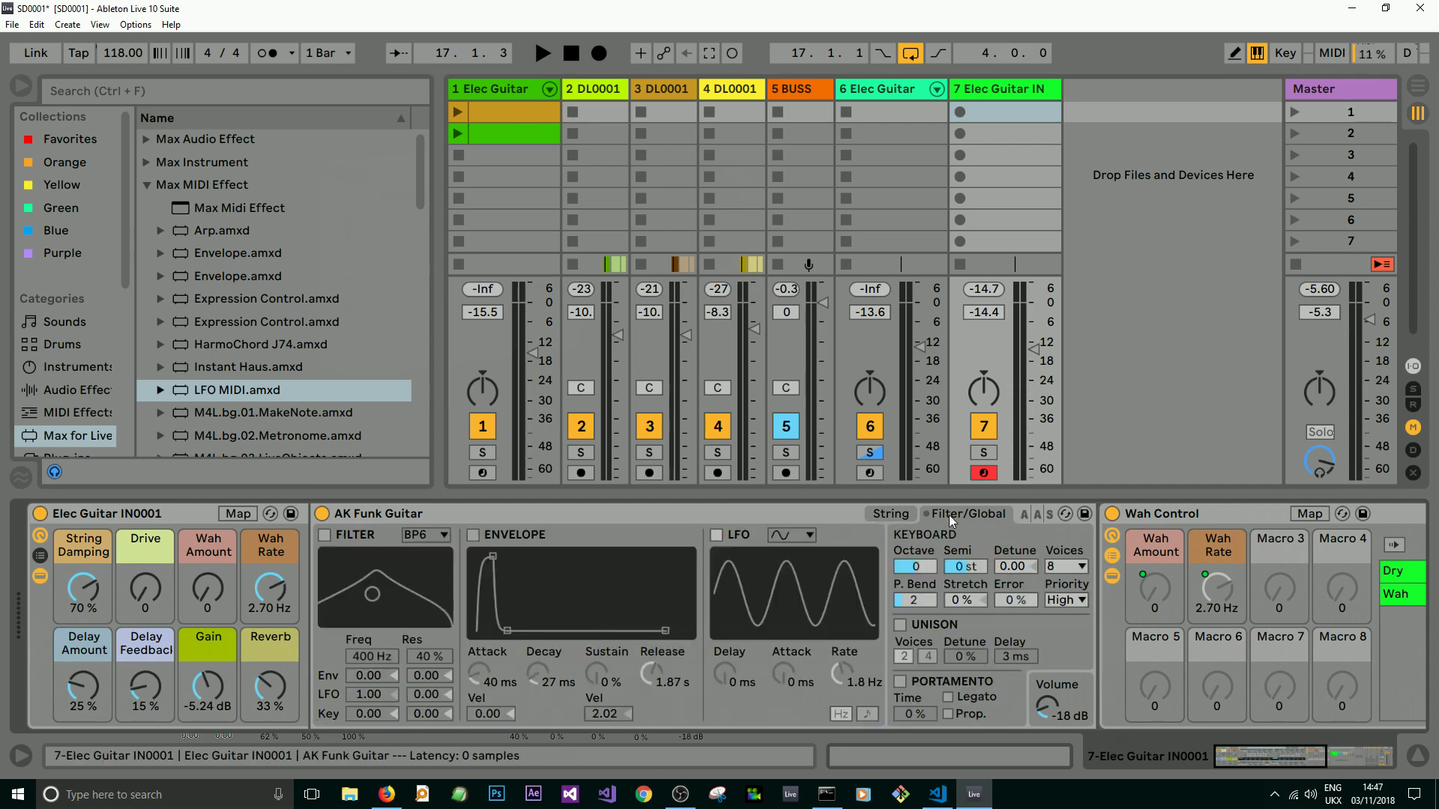
click(896, 514)
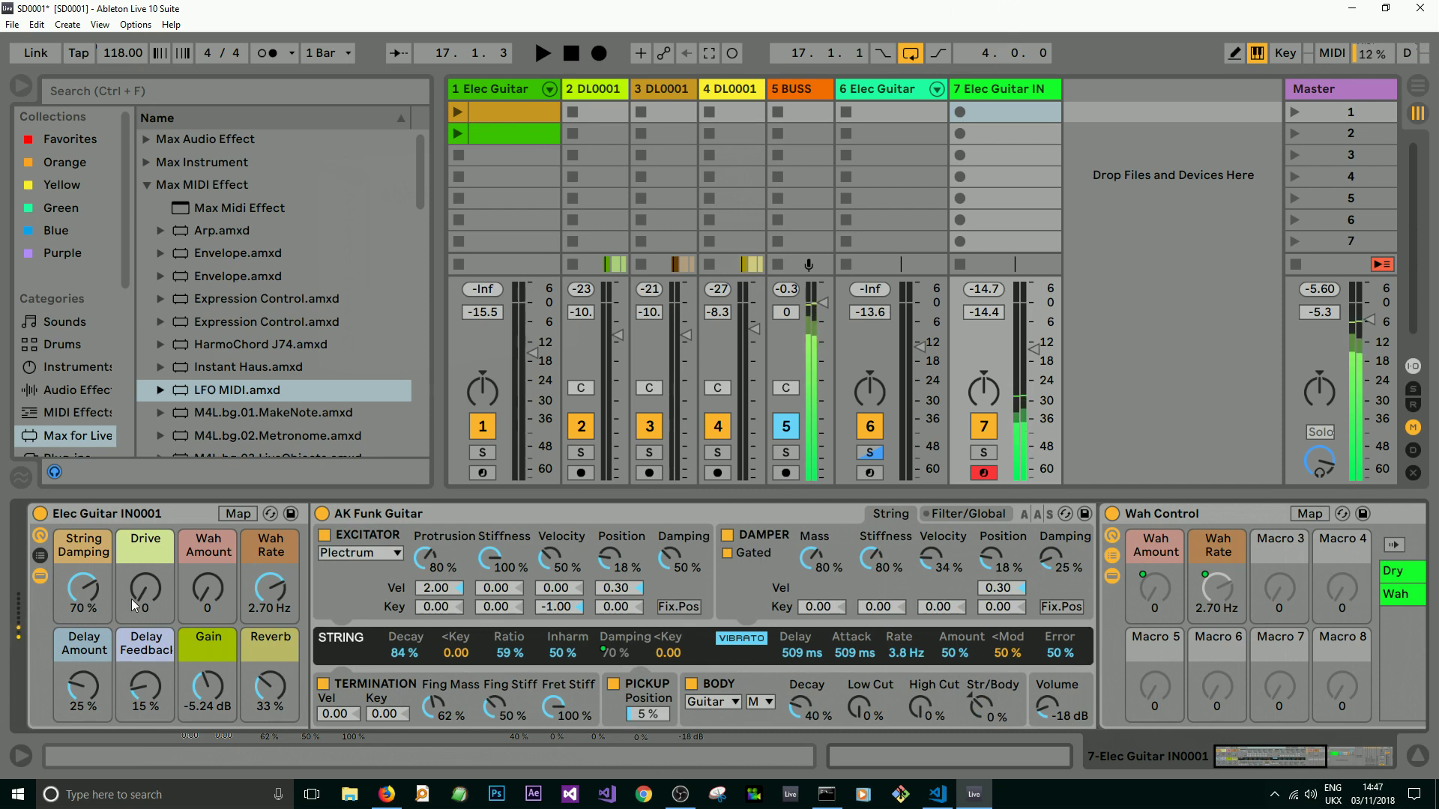
Step: Audition the Drive macro at 60 and 97 with Gain lowered to -21.7 dB, and return Drive to 0
drag(142, 599, 142, 555)
drag(208, 685, 208, 706)
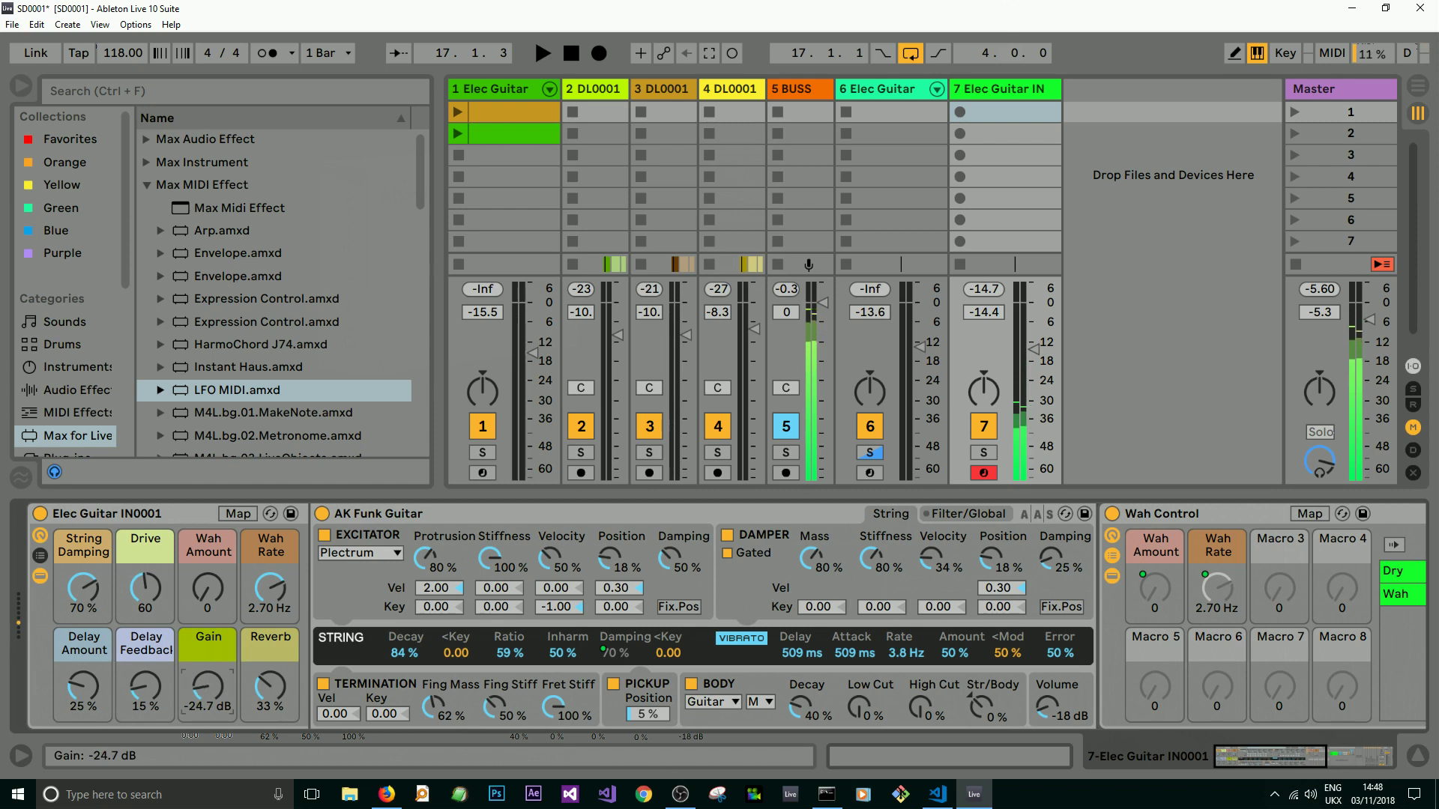
drag(163, 594, 163, 579)
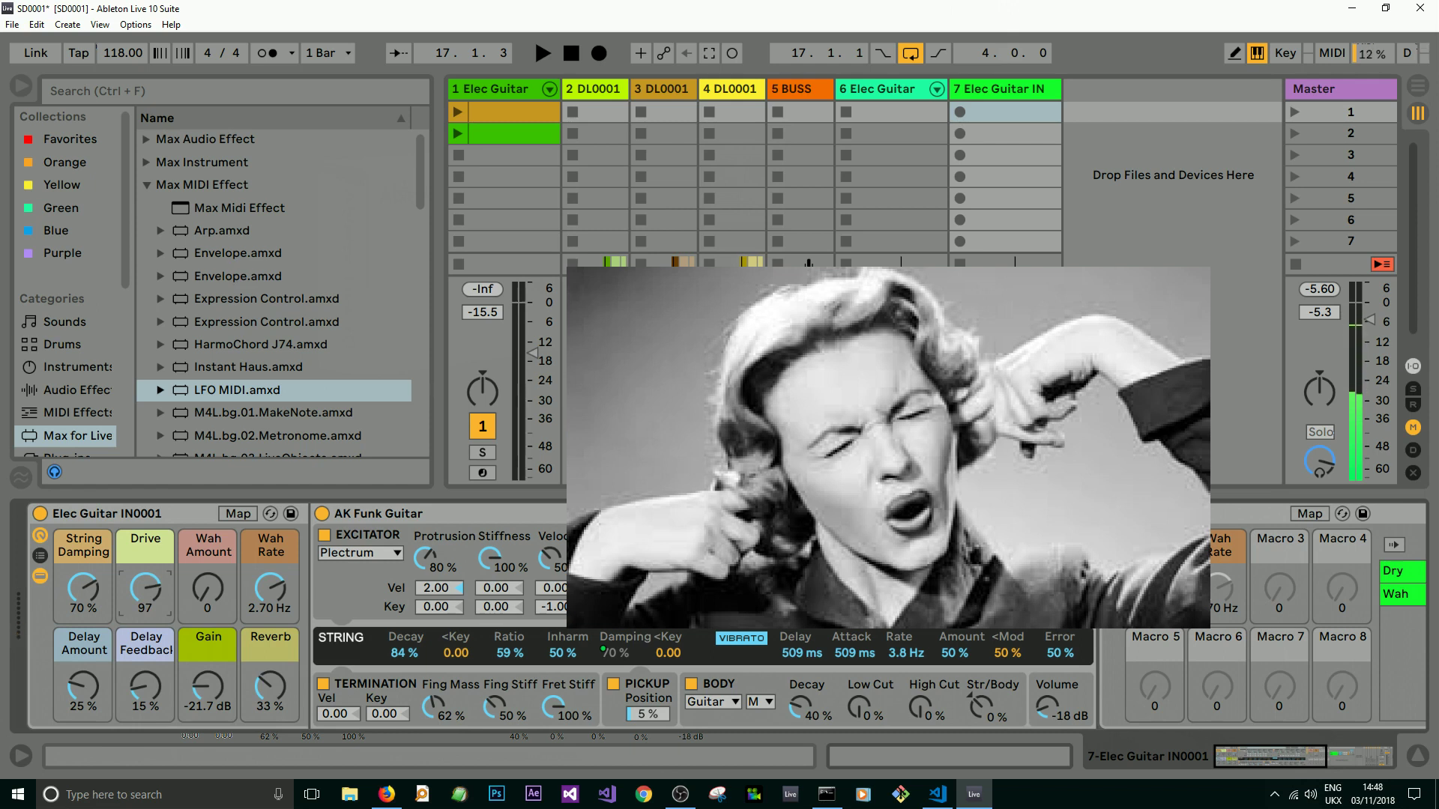
drag(164, 590, 163, 660)
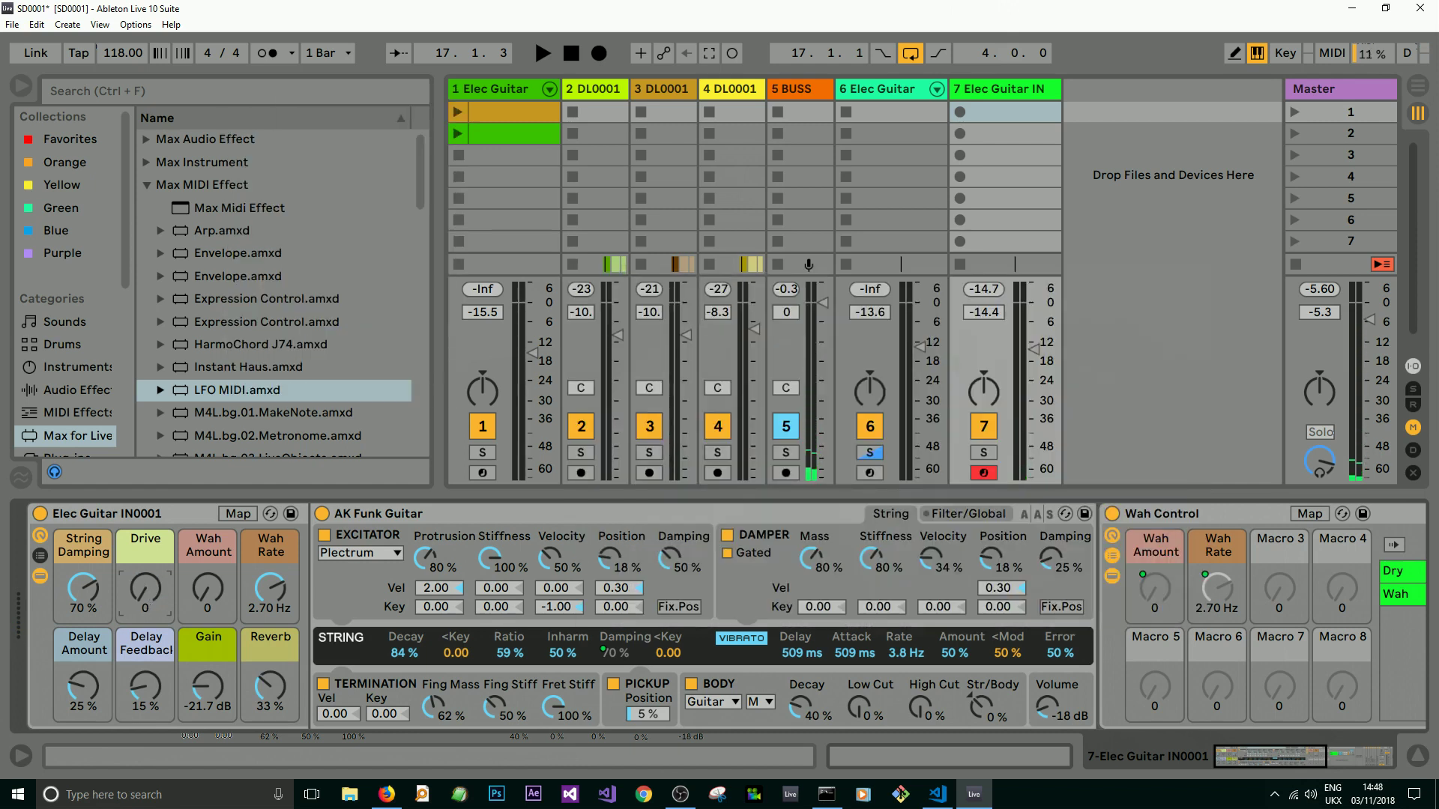
Step: Audition the wah with Wah Amount raised to 127, Wah Rate at 3.59 Hz and Gain at -5.79 dB
drag(208, 590, 208, 511)
drag(195, 690, 196, 640)
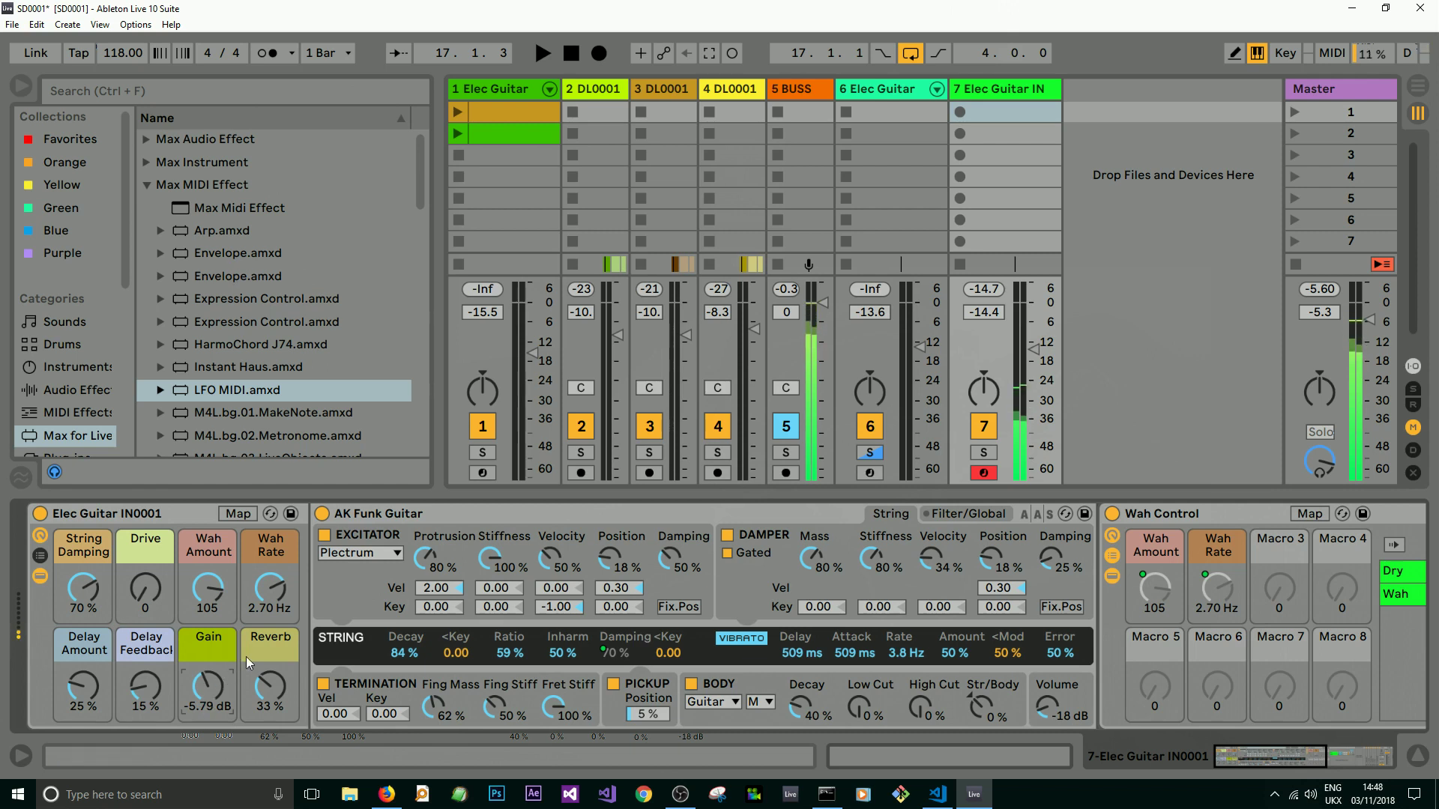
drag(268, 586, 207, 581)
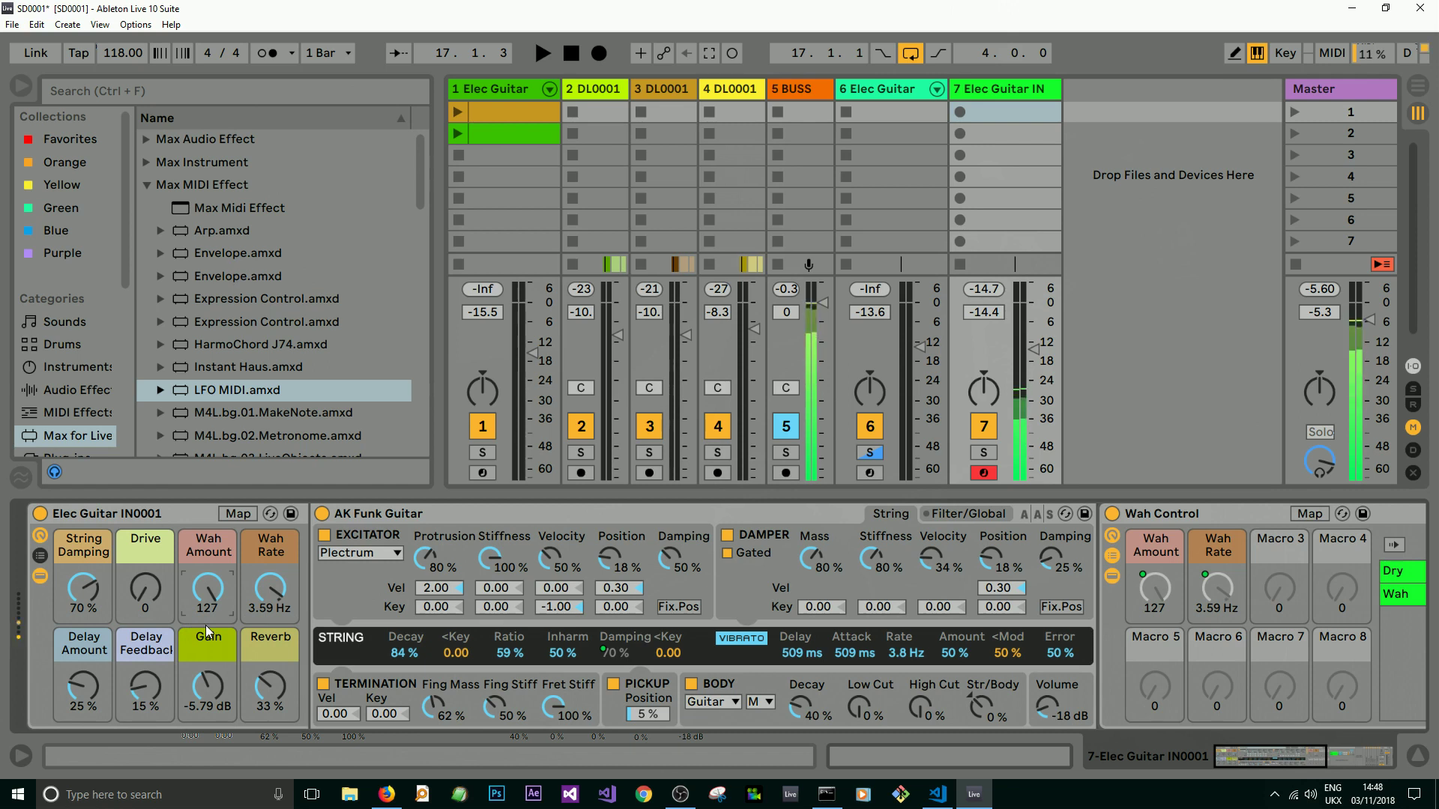
Step: Return Wah Amount to 0 and set Wah Rate to 2.53 Hz
drag(201, 607, 200, 674)
drag(268, 588, 200, 595)
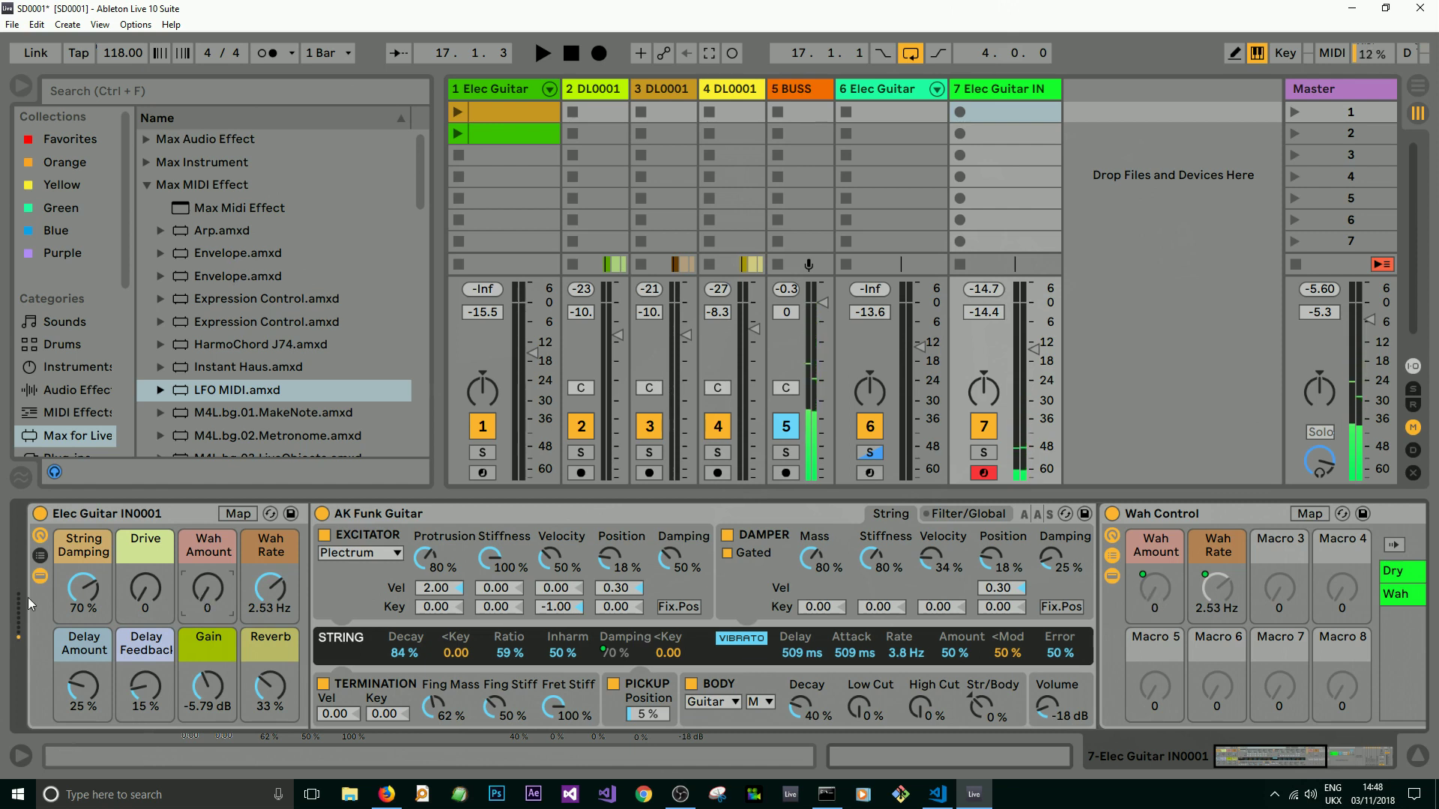
Step: Lower String Damping to 20 % and raise Drive to 64 with Gain reduced to -21.7 dB
mouse_move(87, 593)
mouse_down()
mouse_move(88, 621)
mouse_move(88, 609)
mouse_up()
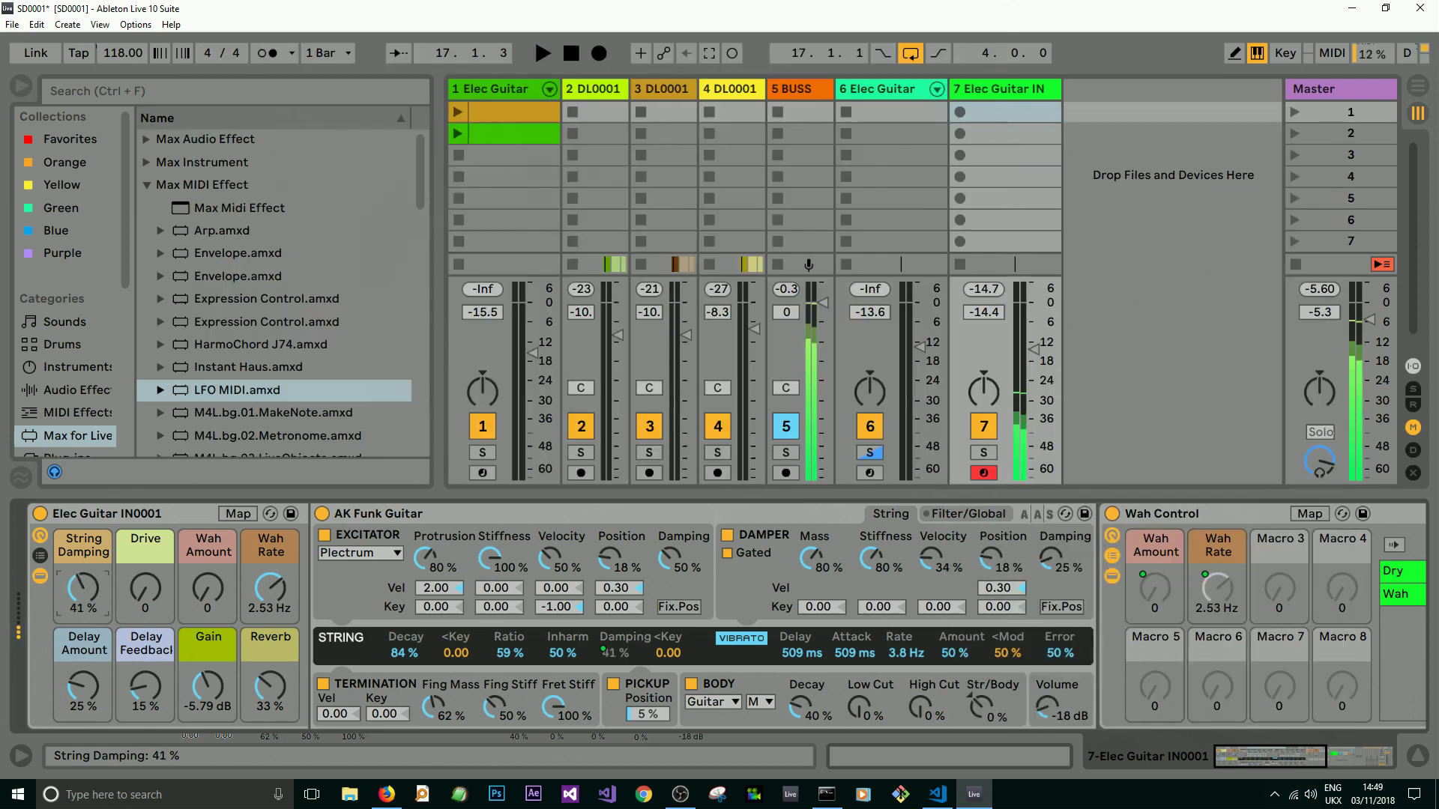
drag(88, 610, 137, 547)
drag(202, 685, 202, 728)
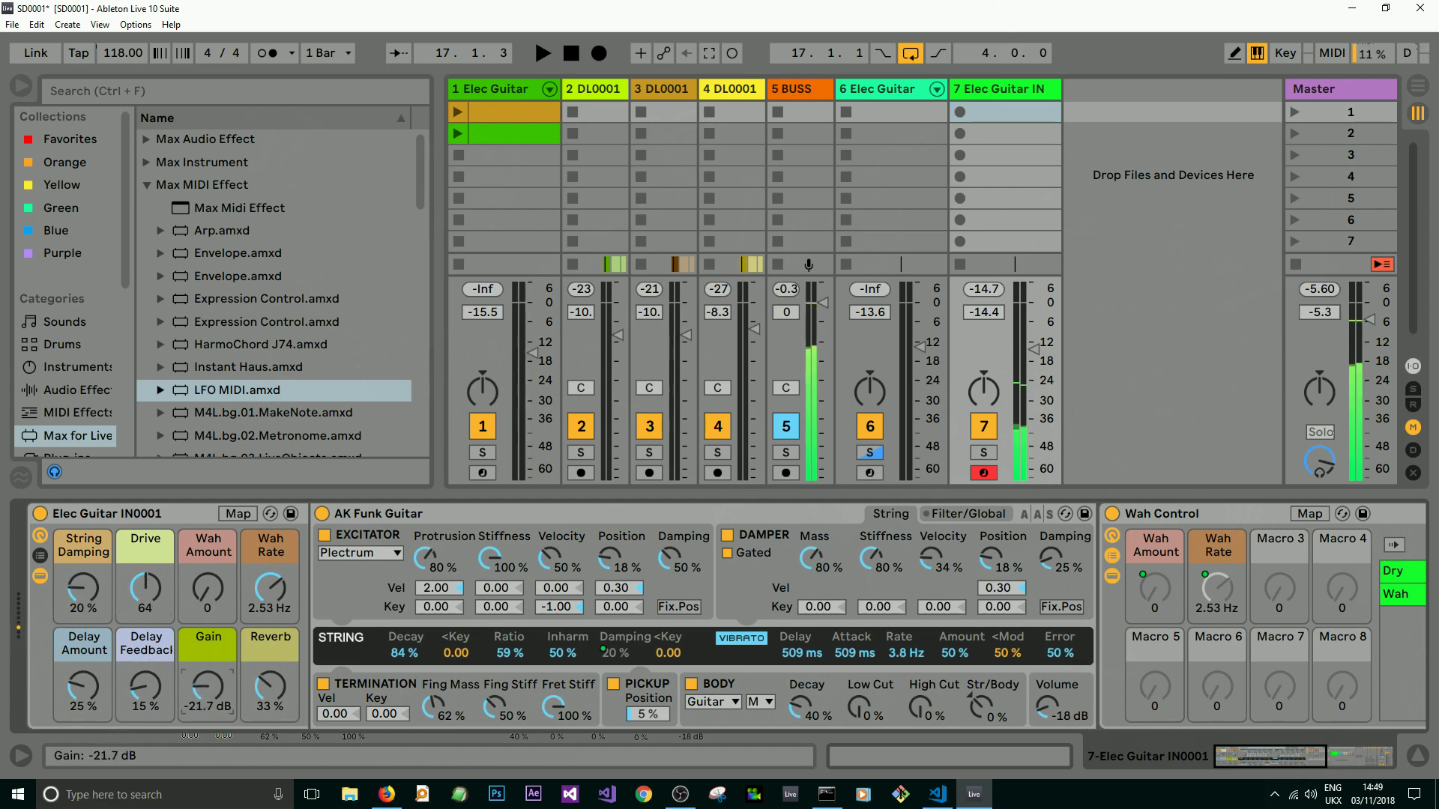
Step: Raise Drive to 124 with Gain at -21.0 dB, and bring String Damping up in stages through 29, 46 and 57 %
drag(157, 588, 83, 577)
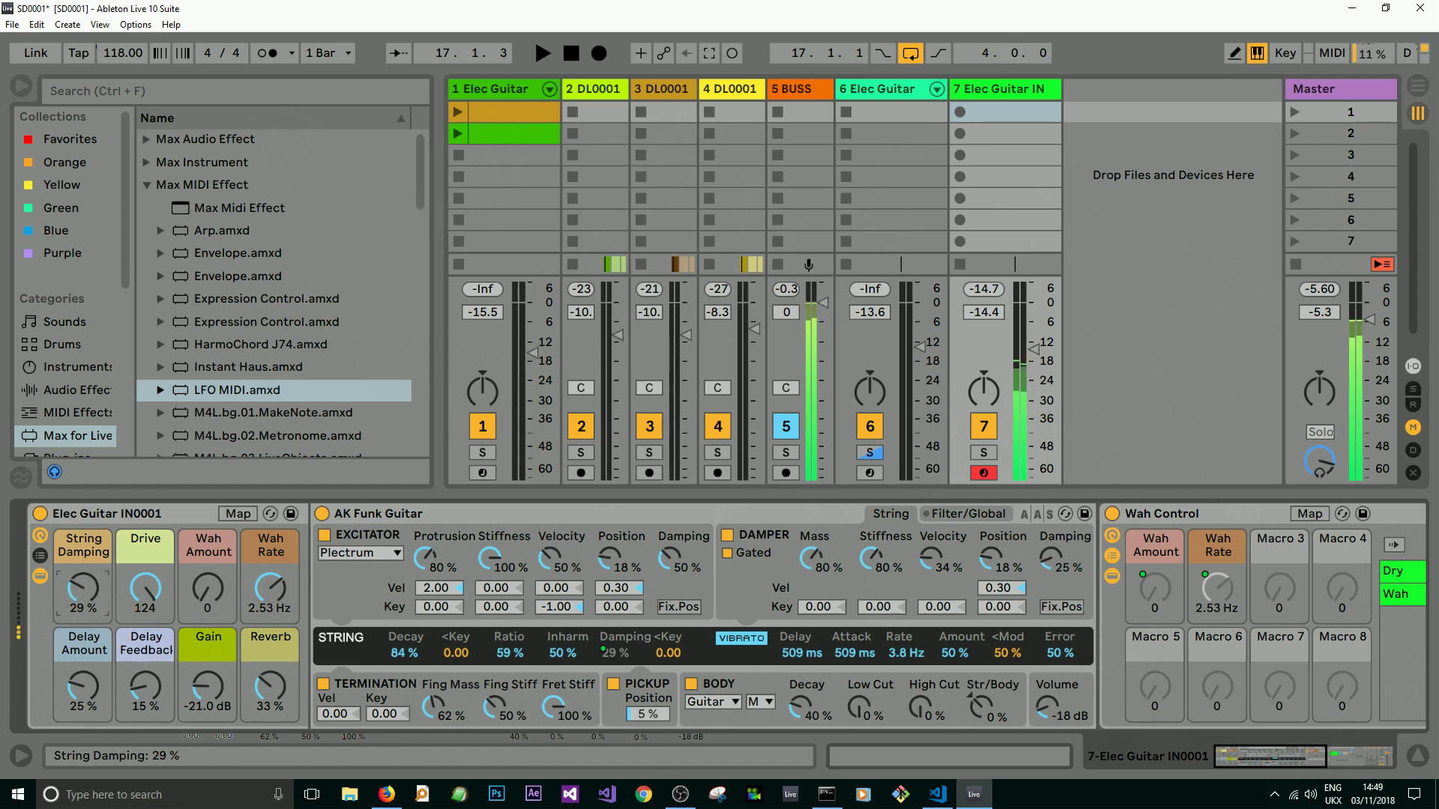
drag(84, 577, 83, 564)
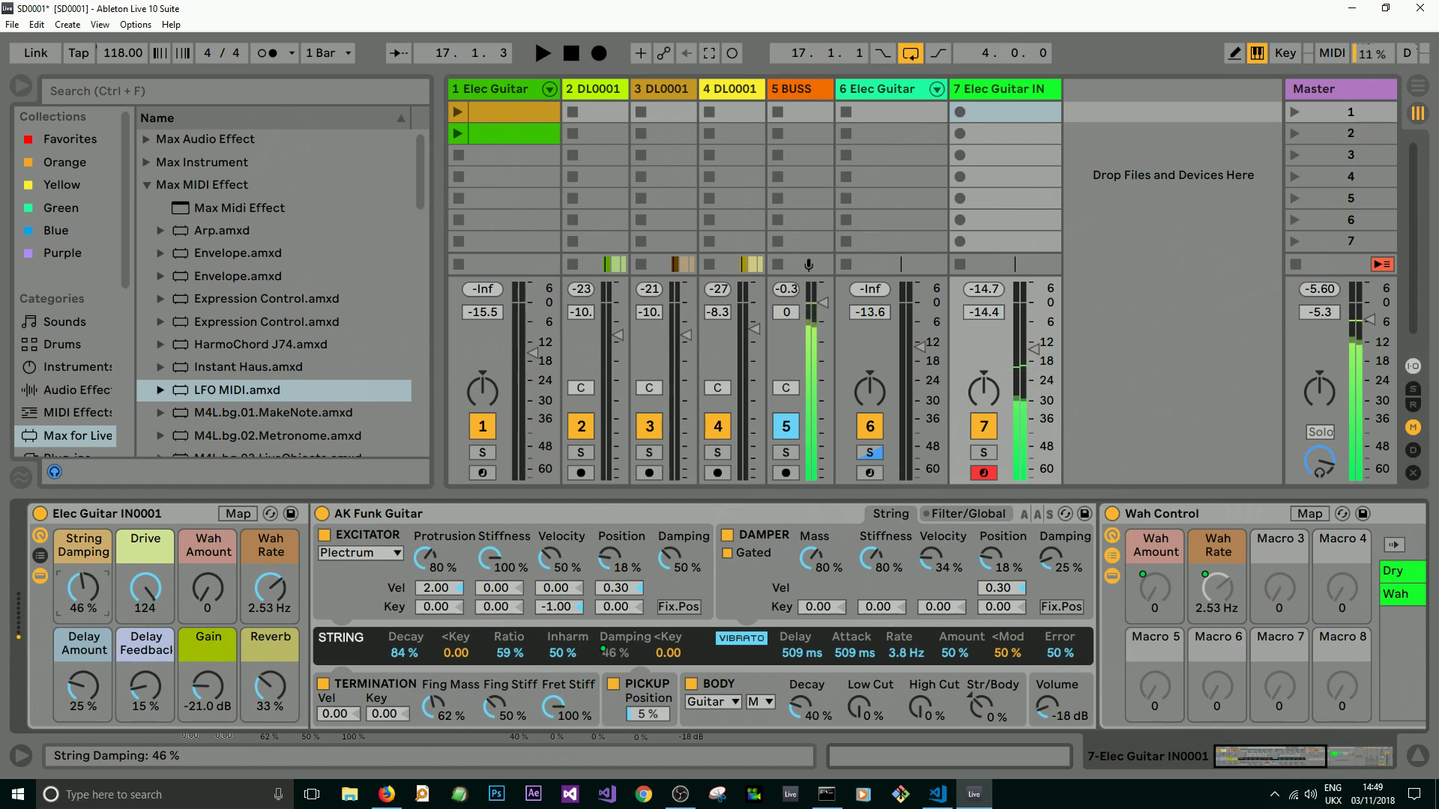
drag(83, 563, 83, 556)
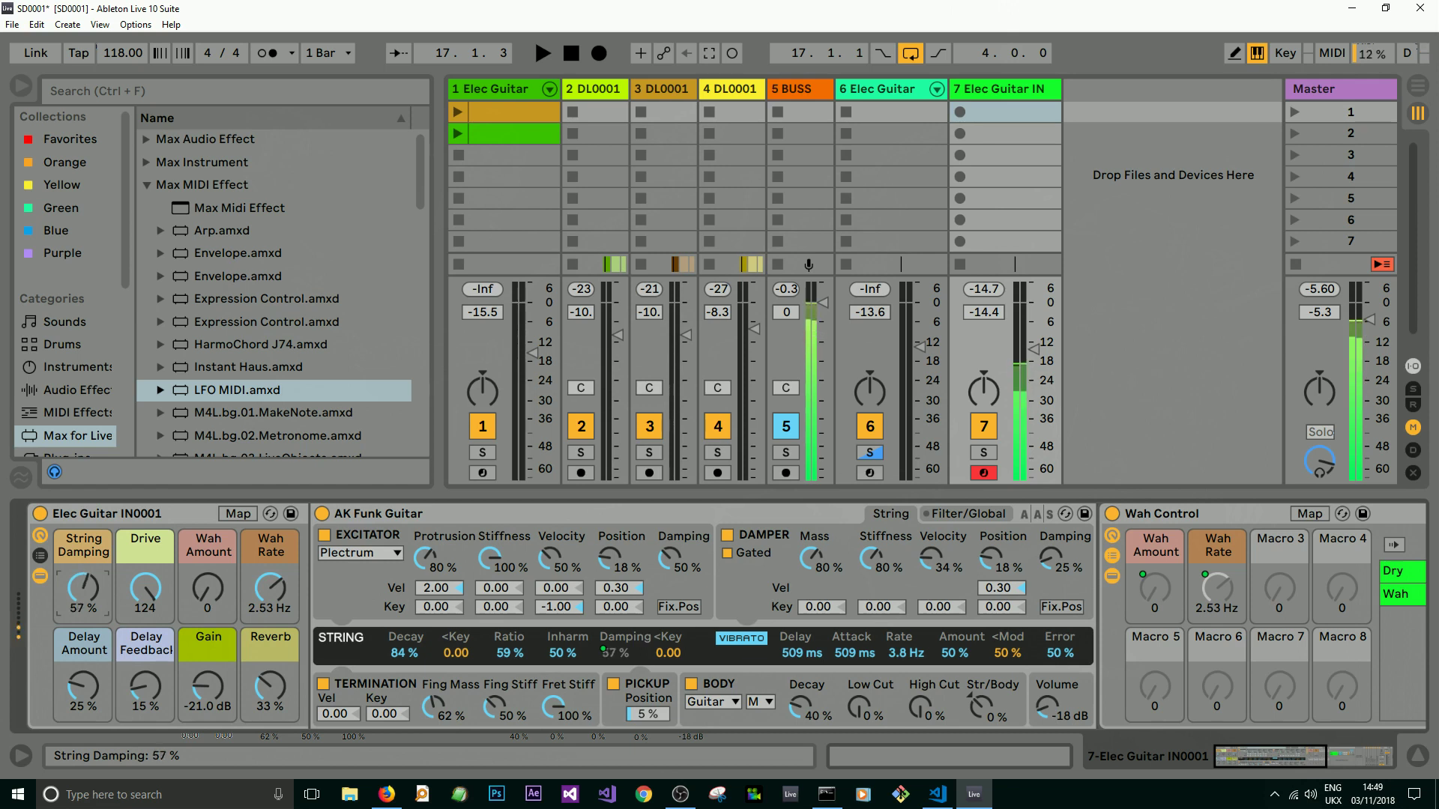
drag(83, 555, 83, 547)
drag(83, 548, 83, 546)
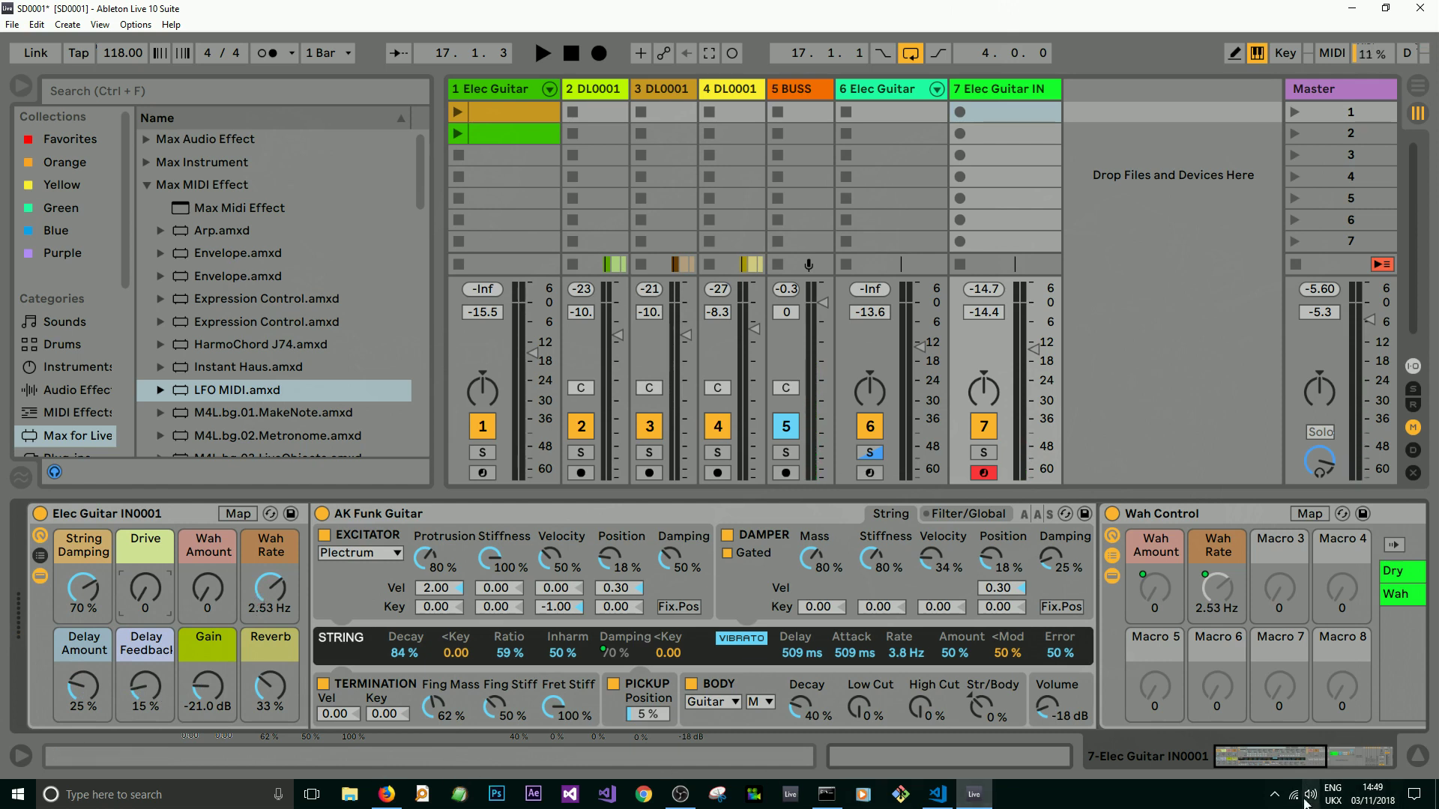
Step: Show the chain zones of the Wah Control rack and examine the devices on its Dry and Wah chains
drag(1287, 752, 1356, 753)
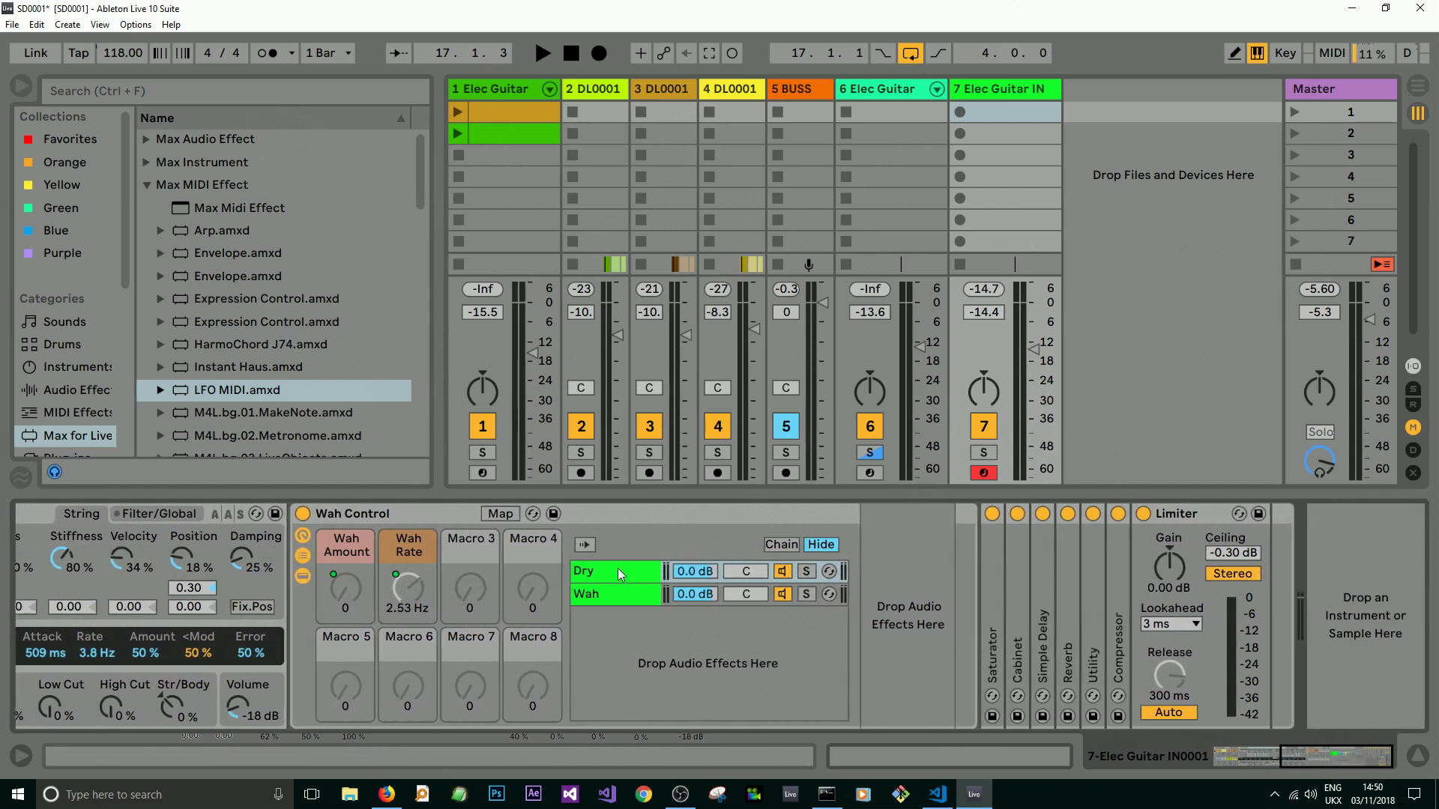
click(637, 573)
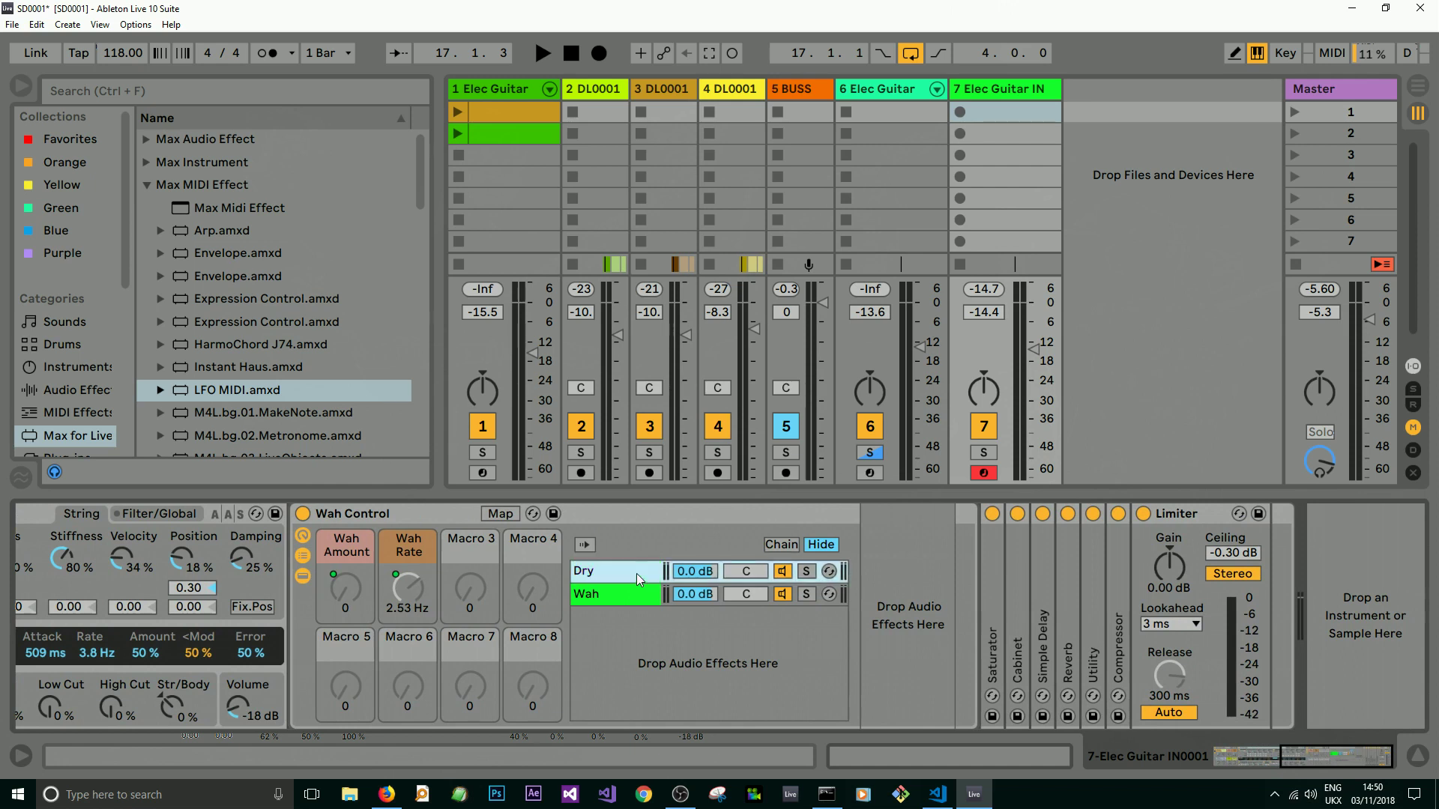
click(783, 546)
drag(1265, 762, 1279, 761)
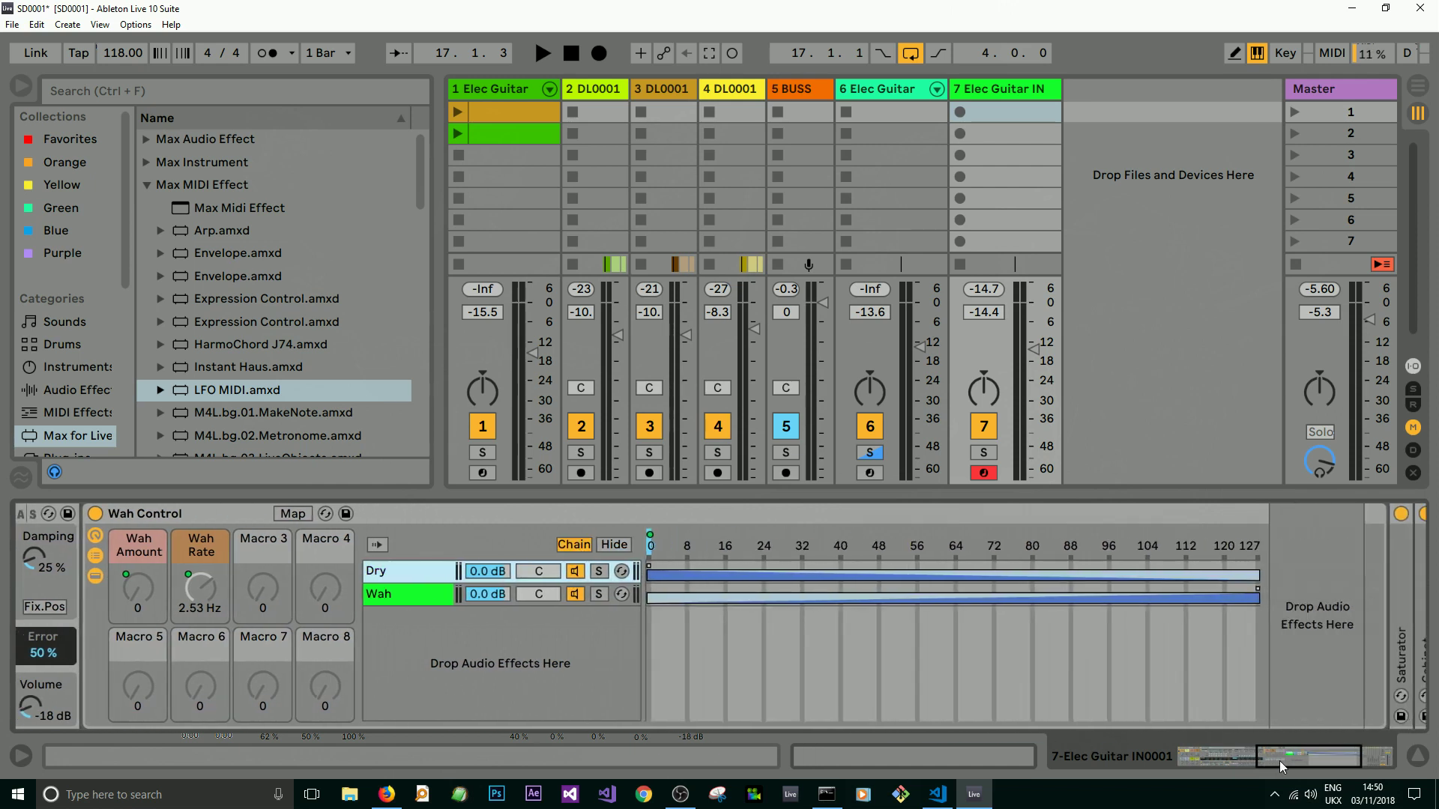
click(380, 594)
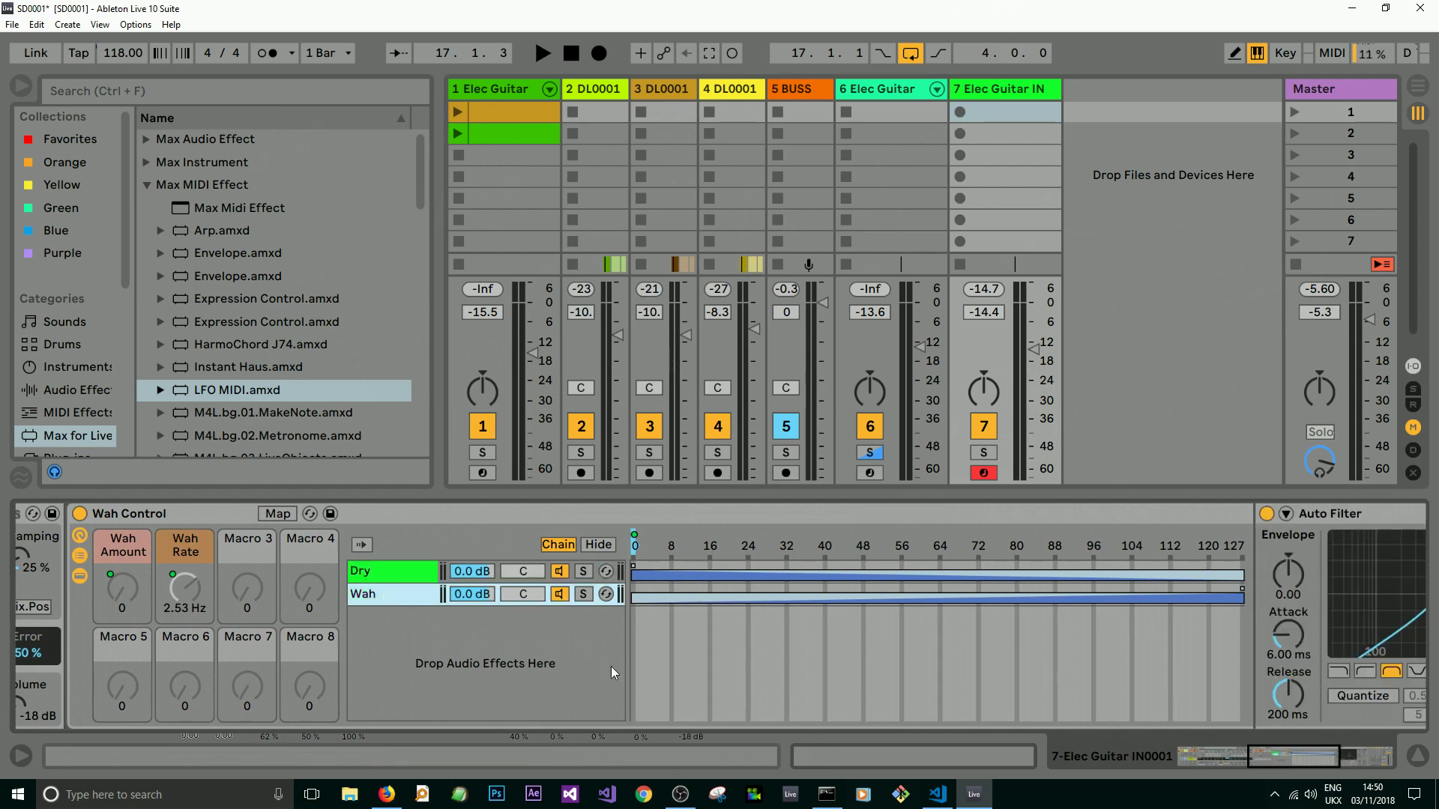
drag(1307, 761, 1320, 760)
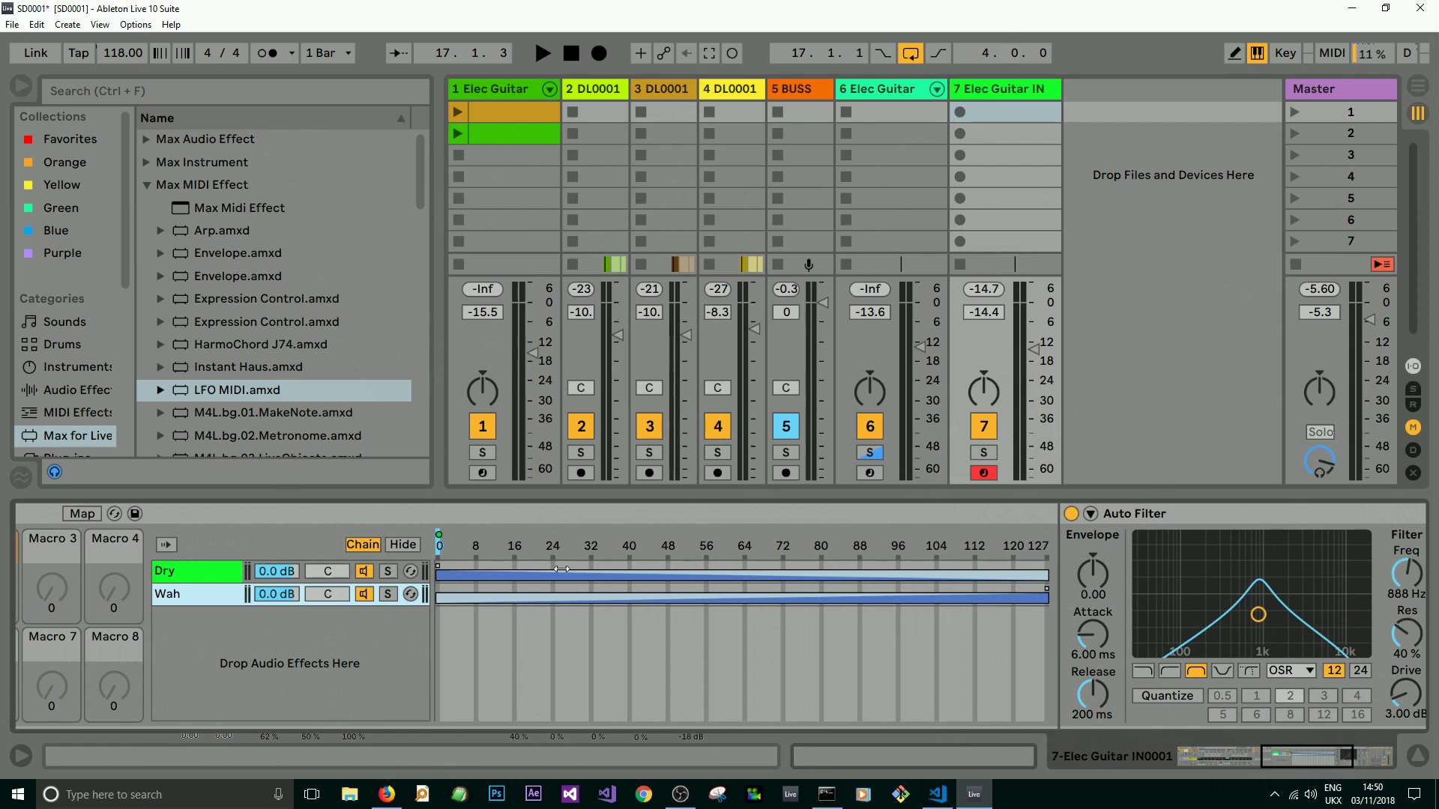
click(178, 571)
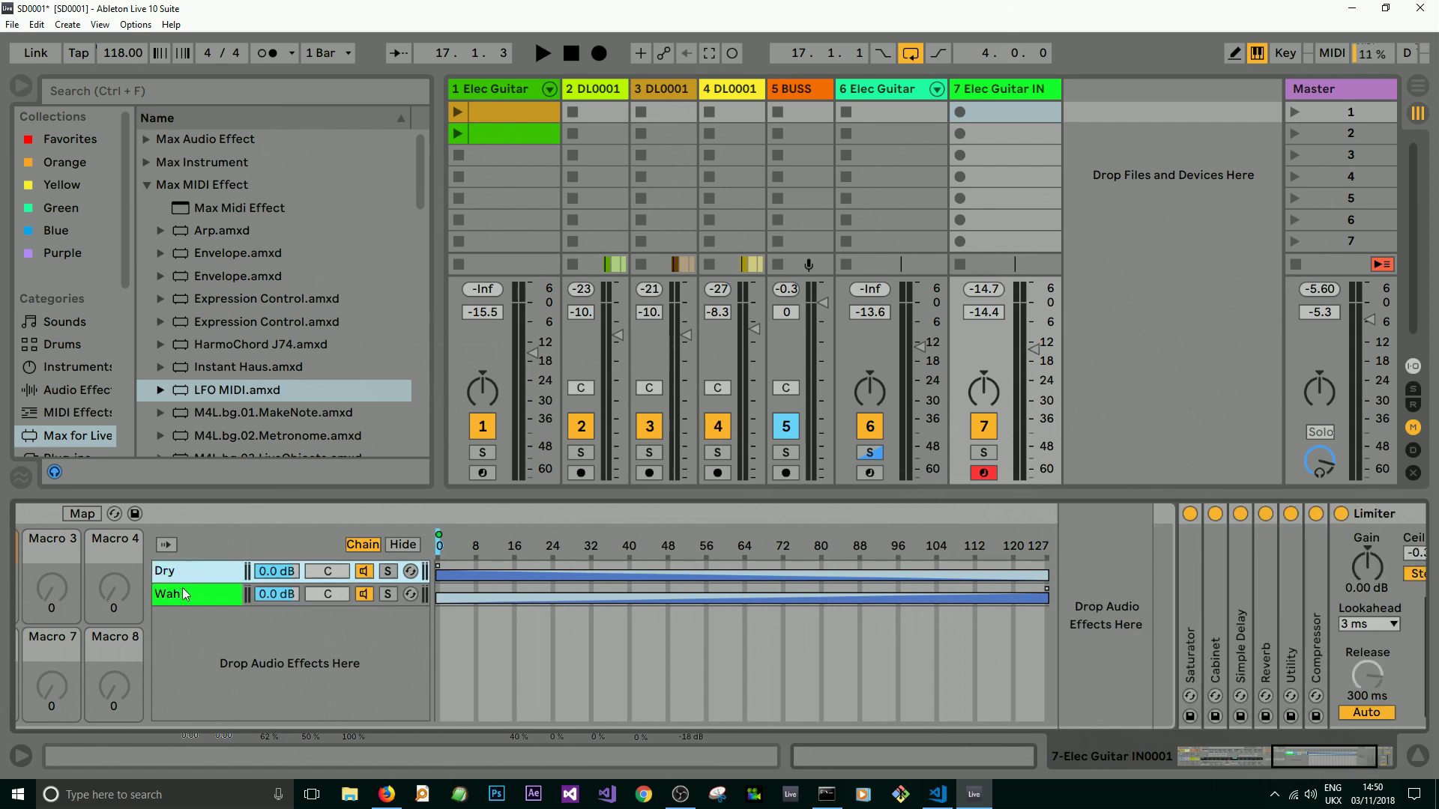
Step: Examine the Wah chain's Auto Filter, including its LFO amount and macro-controlled rate, and relate it to the main rack's wah macros
click(183, 592)
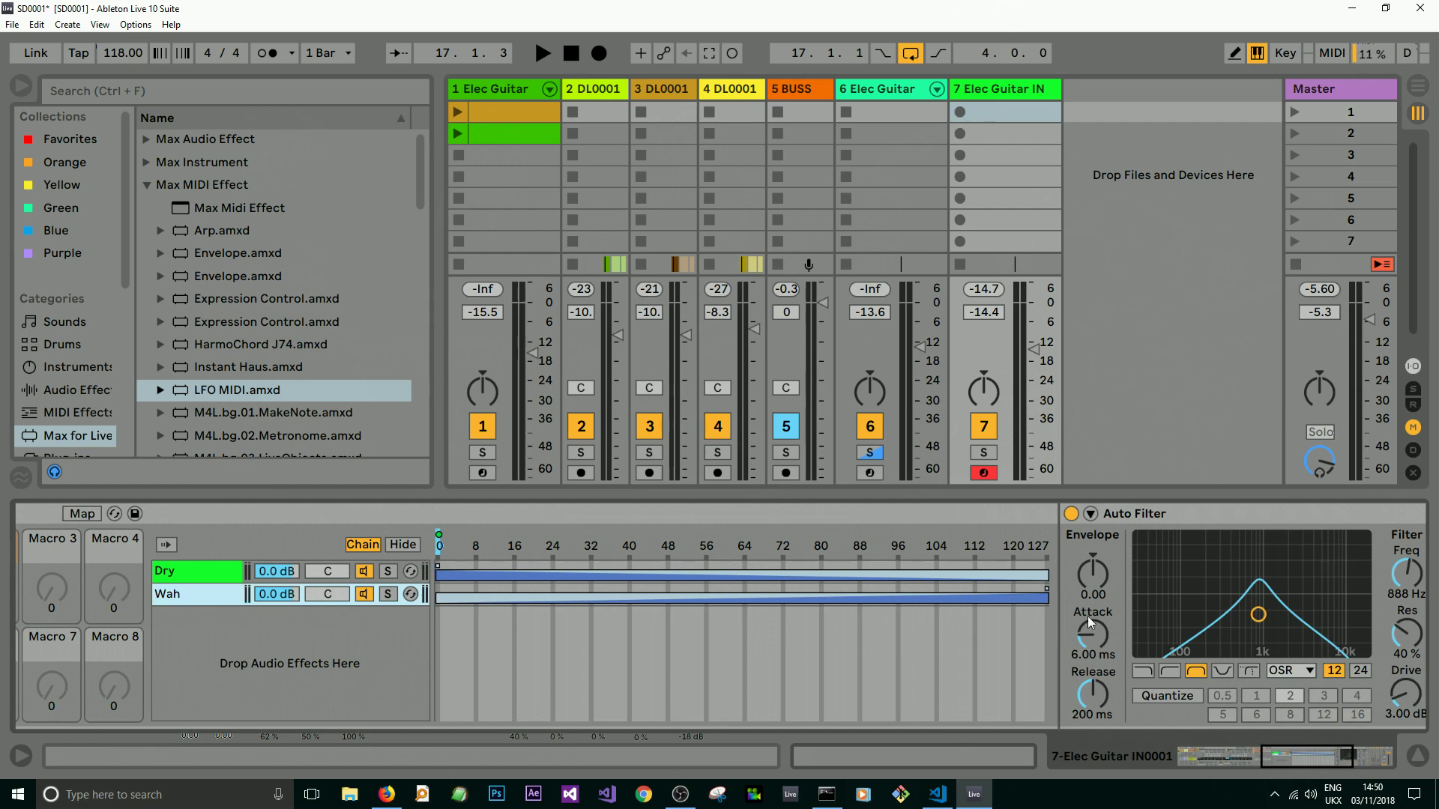
drag(1253, 767, 1316, 757)
mouse_move(1314, 759)
mouse_down()
mouse_move(1291, 763)
mouse_move(1311, 762)
mouse_up()
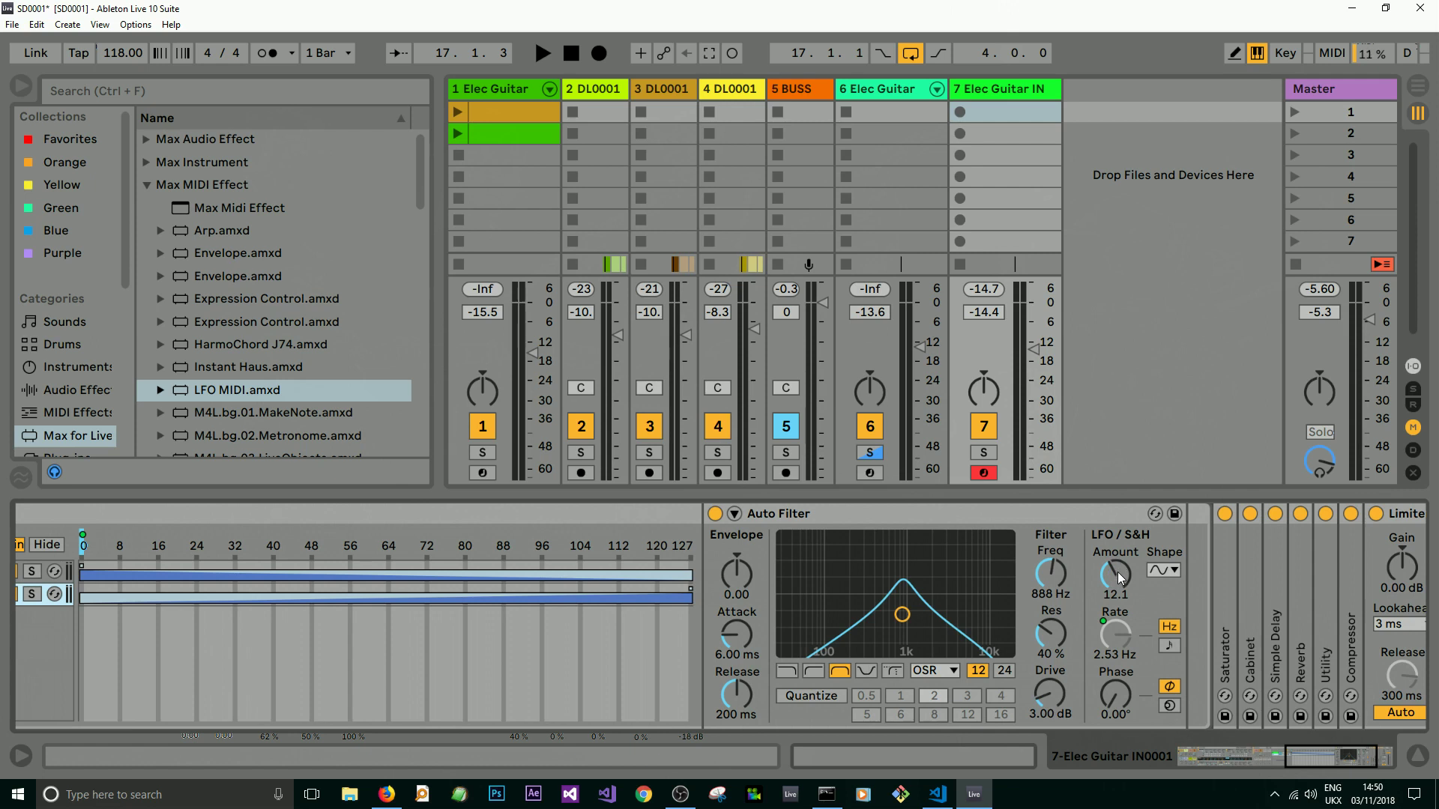
click(1114, 651)
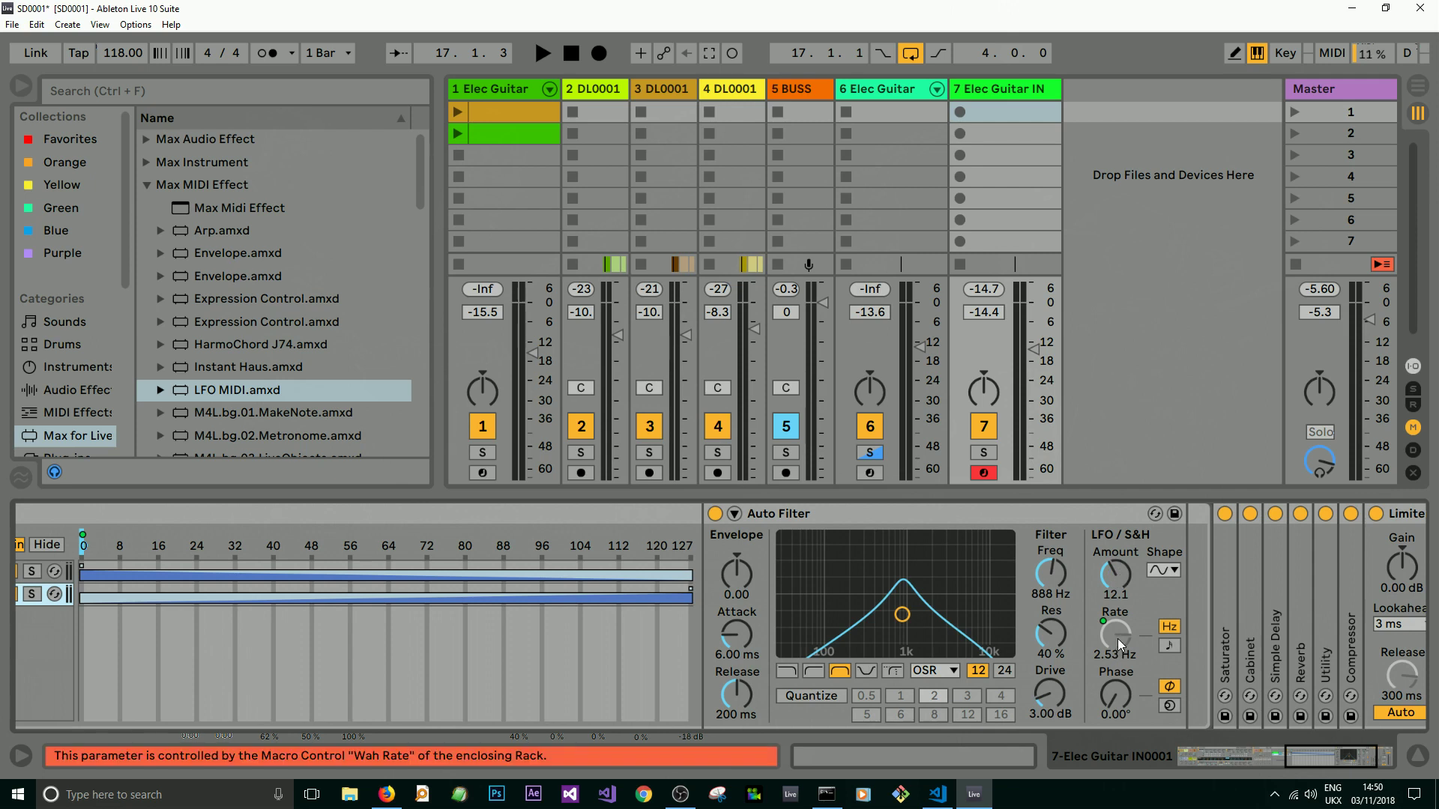
drag(1315, 756, 1204, 758)
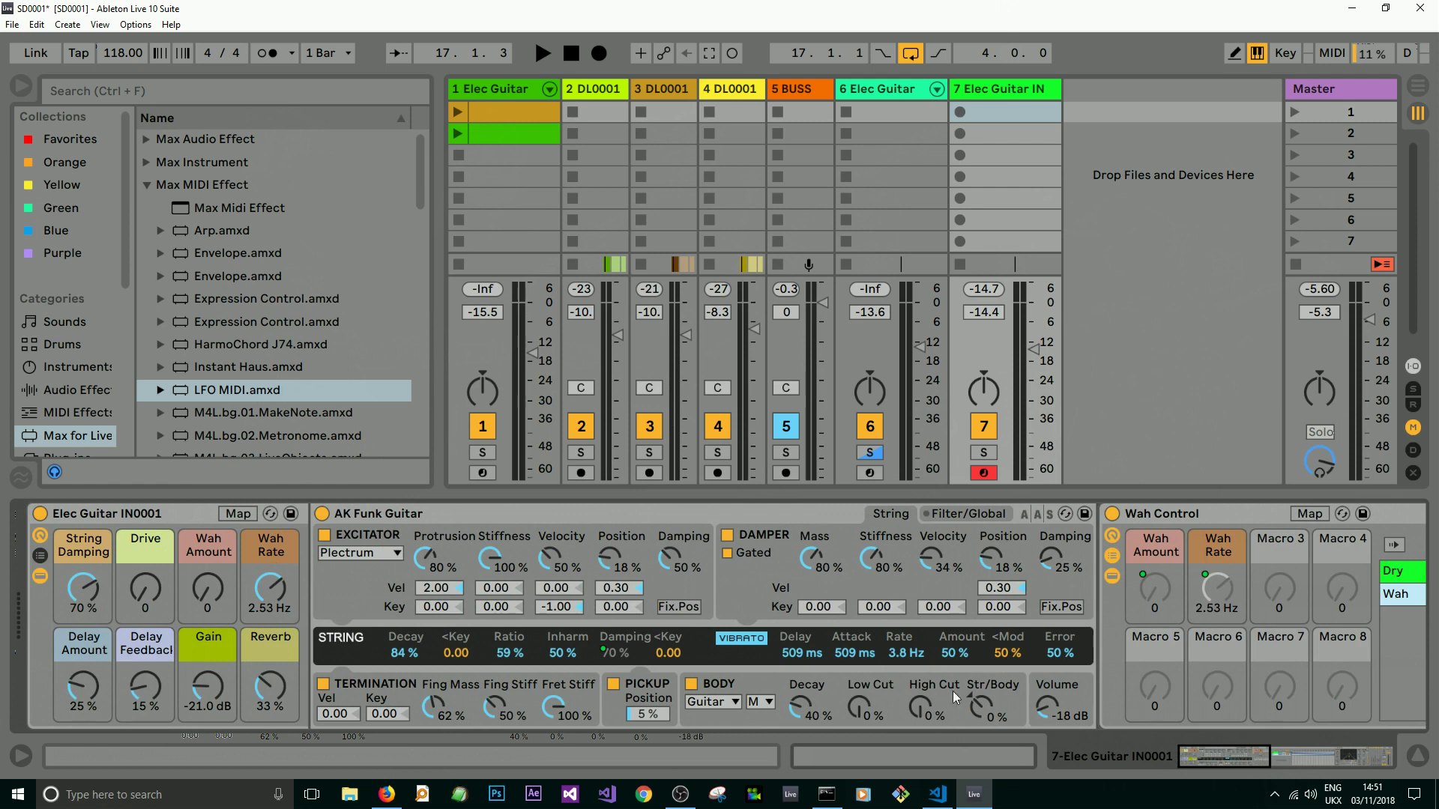
Step: Collapse the Wah Control rack and expand the Saturator device after it
drag(1178, 751, 1250, 769)
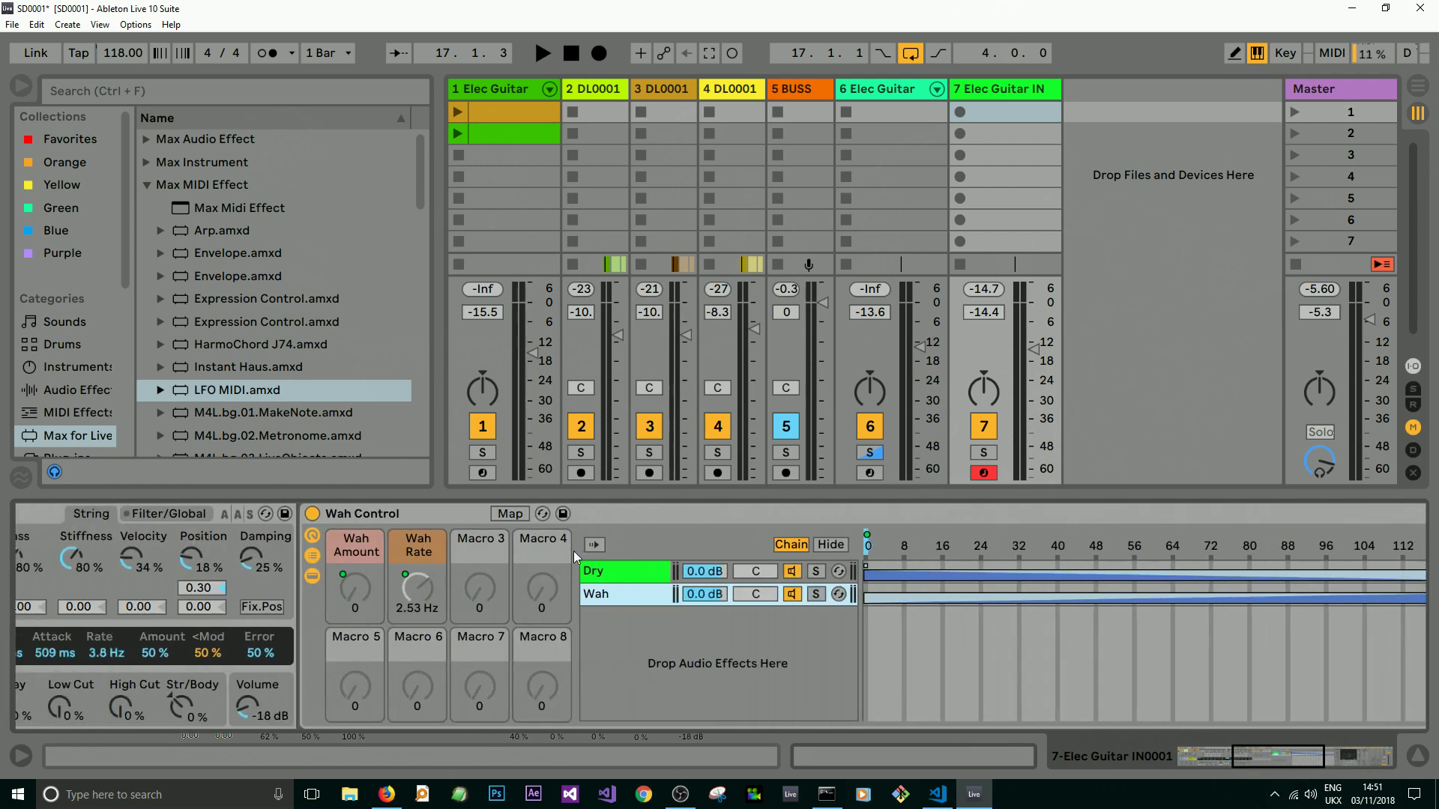
double_click(427, 511)
double_click(340, 583)
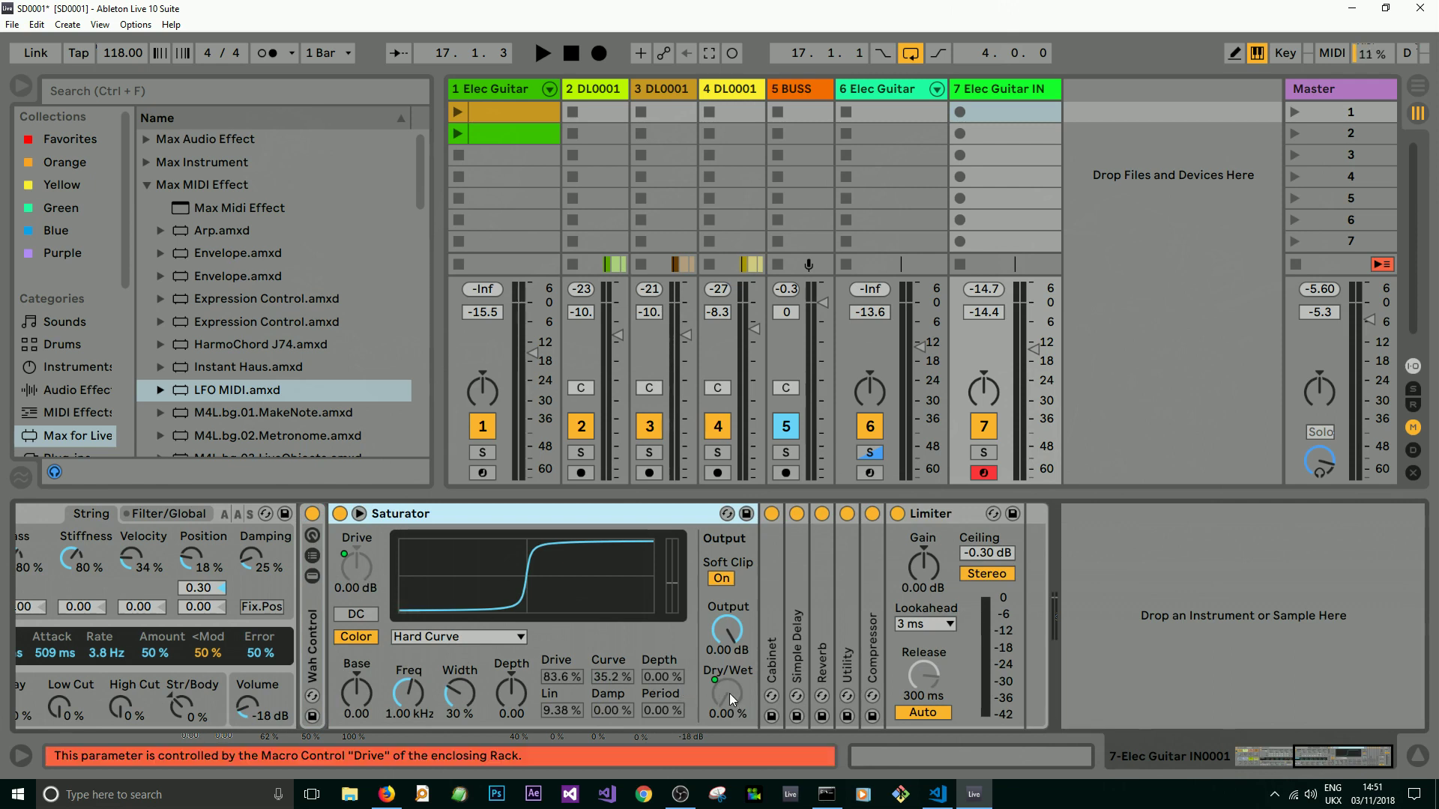
Step: Examine how the Saturator relates to the Drive macro, check its curve type and soft clip settings, and collapse it again
drag(1283, 763, 1040, 738)
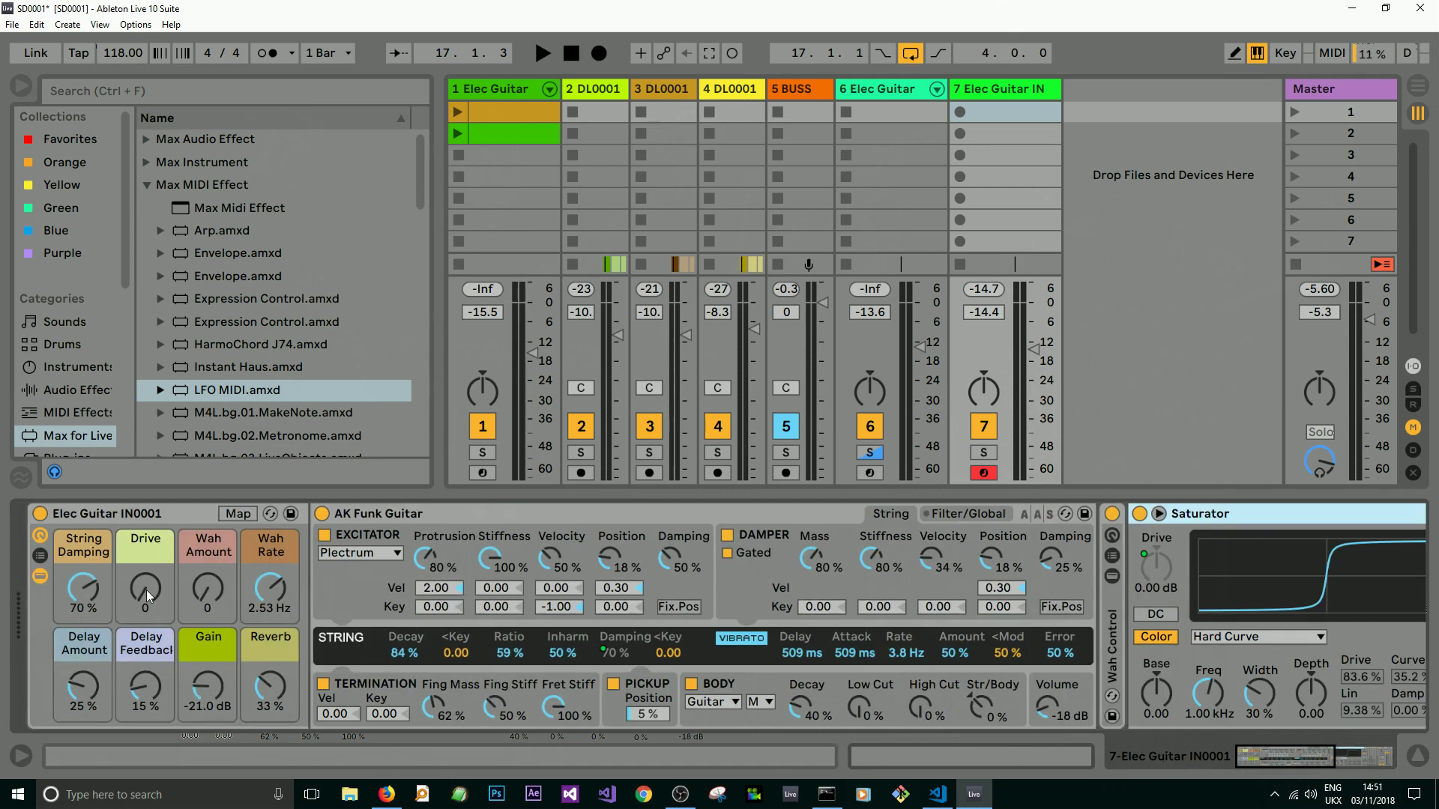
drag(1253, 757, 1292, 760)
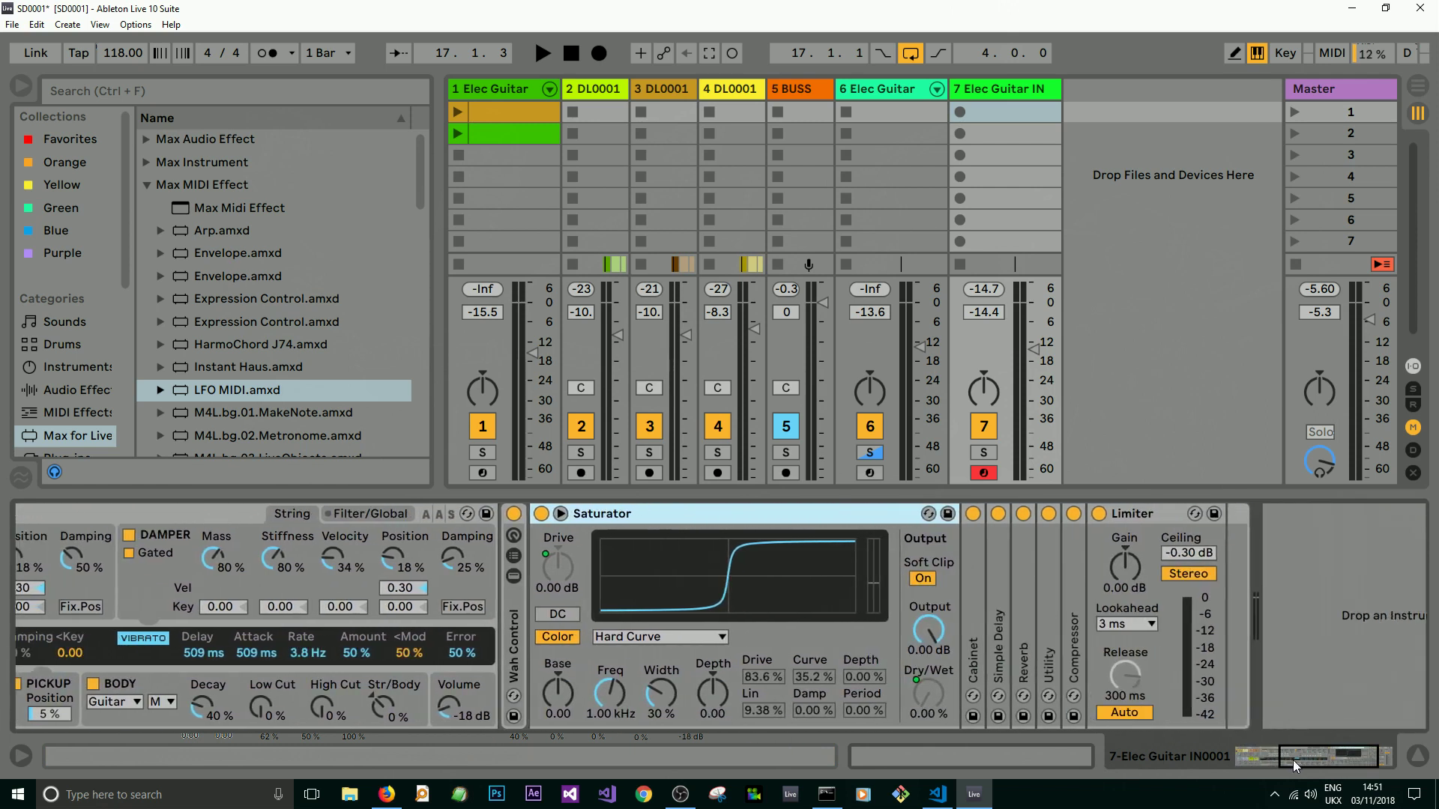
click(617, 638)
click(622, 709)
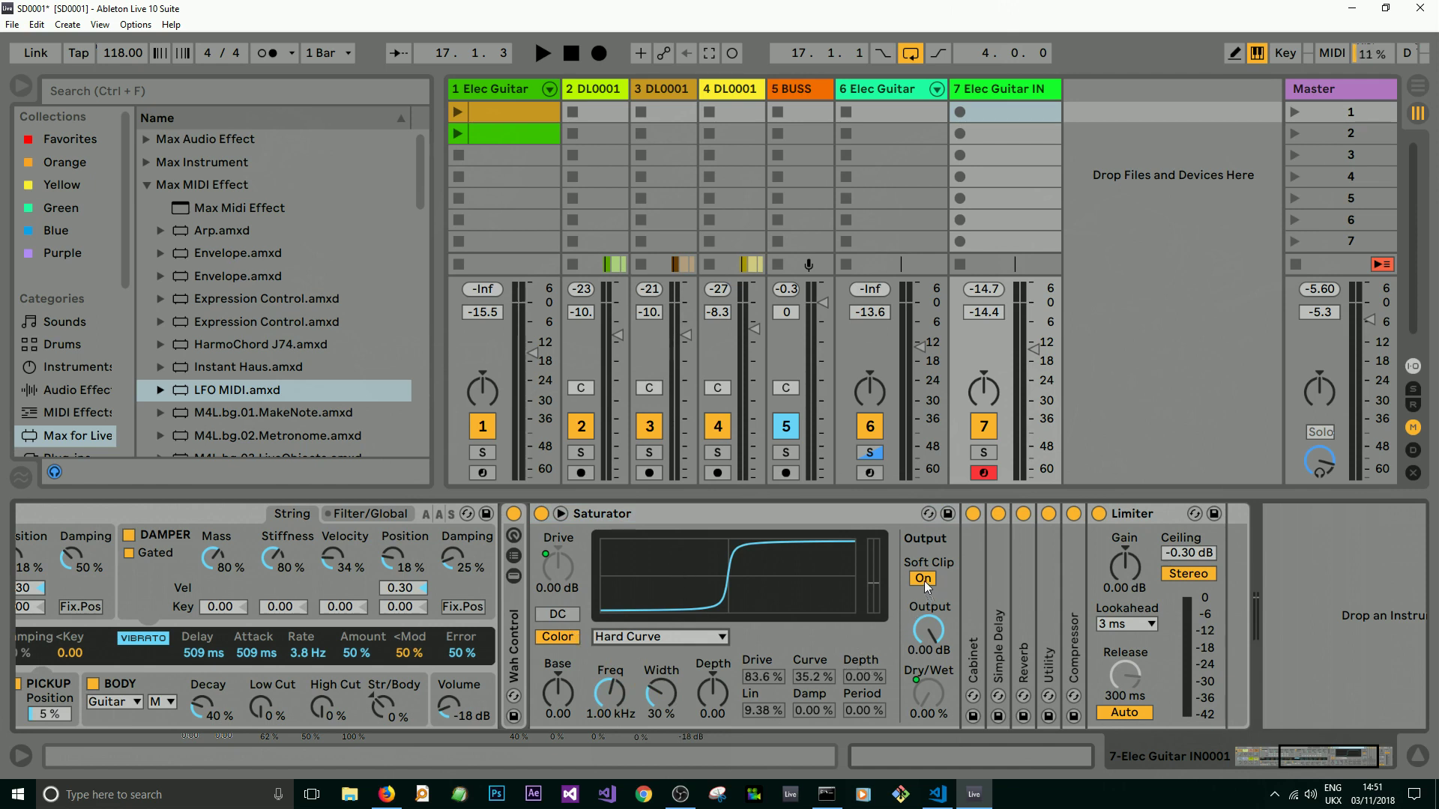
double_click(648, 515)
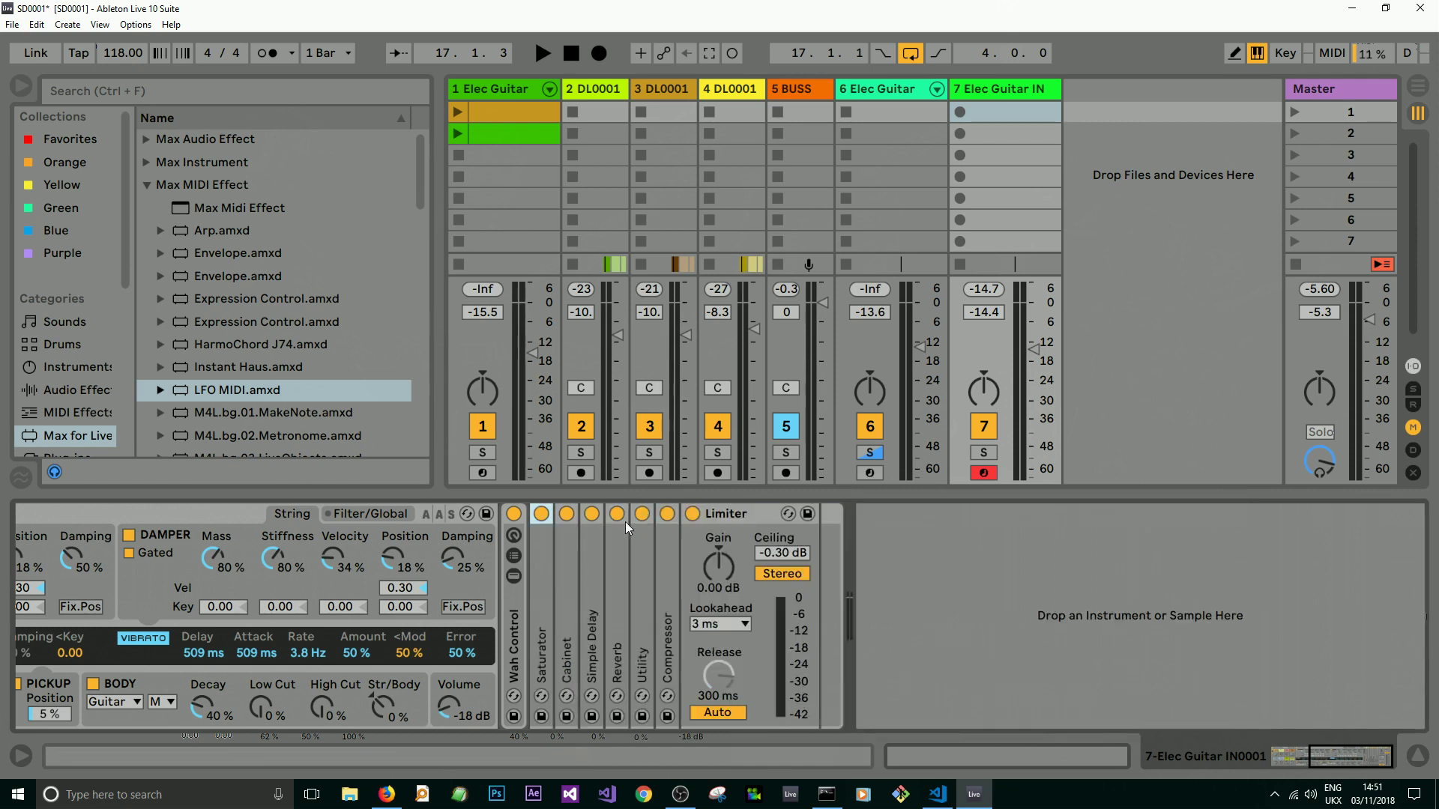
Step: Expand the Cabinet device and raise the rack's Gain macro to -5.79 dB
double_click(568, 613)
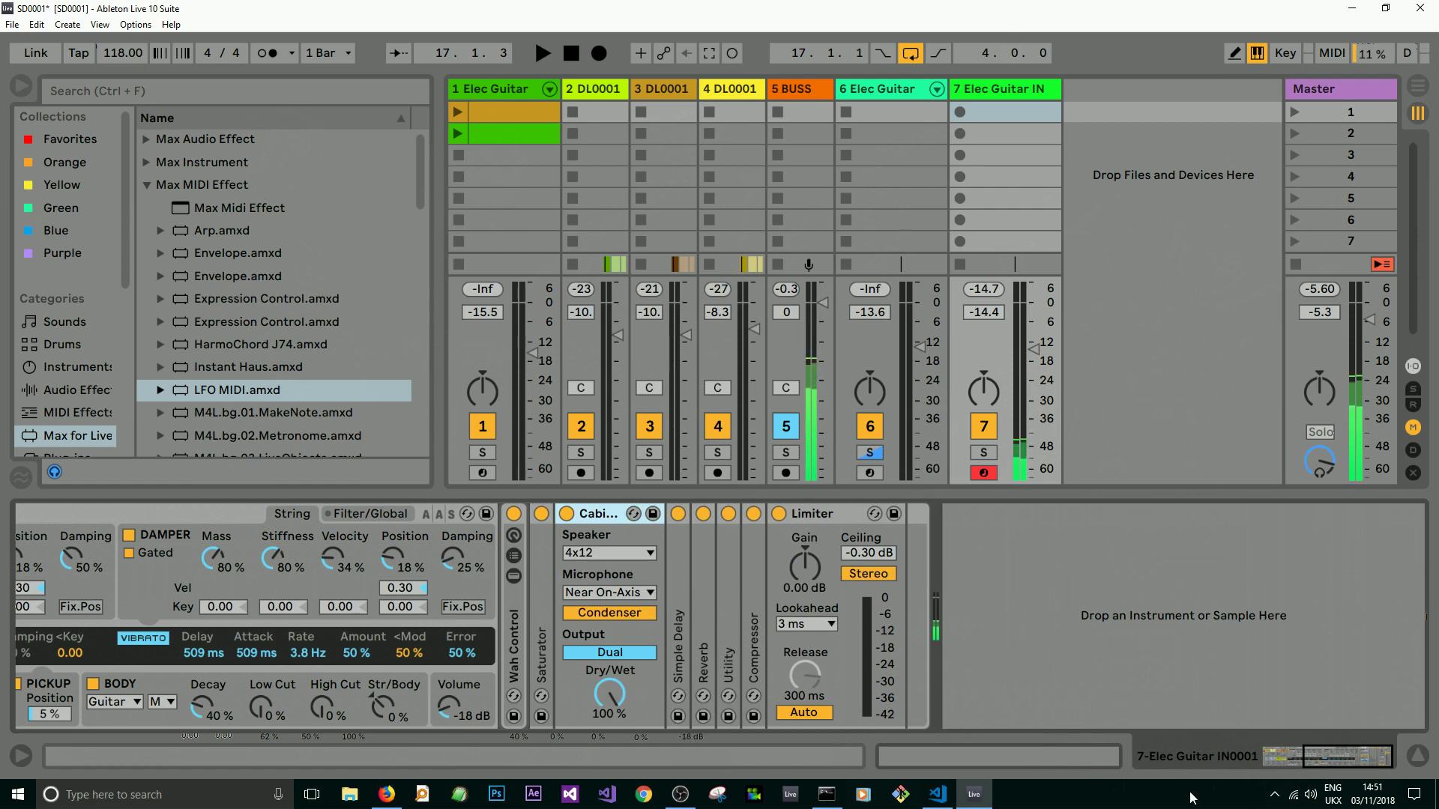
drag(1338, 757, 1257, 753)
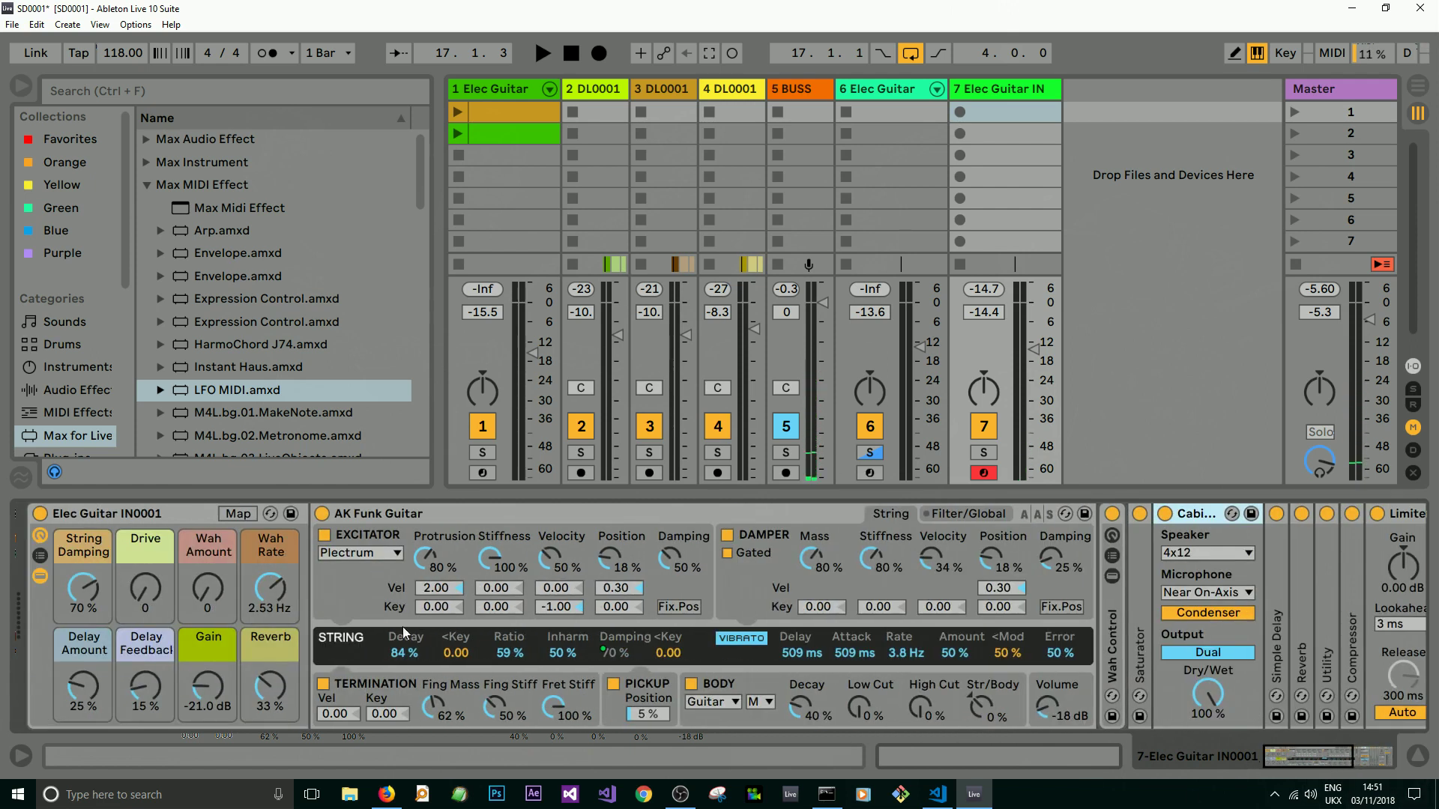
drag(222, 677, 222, 635)
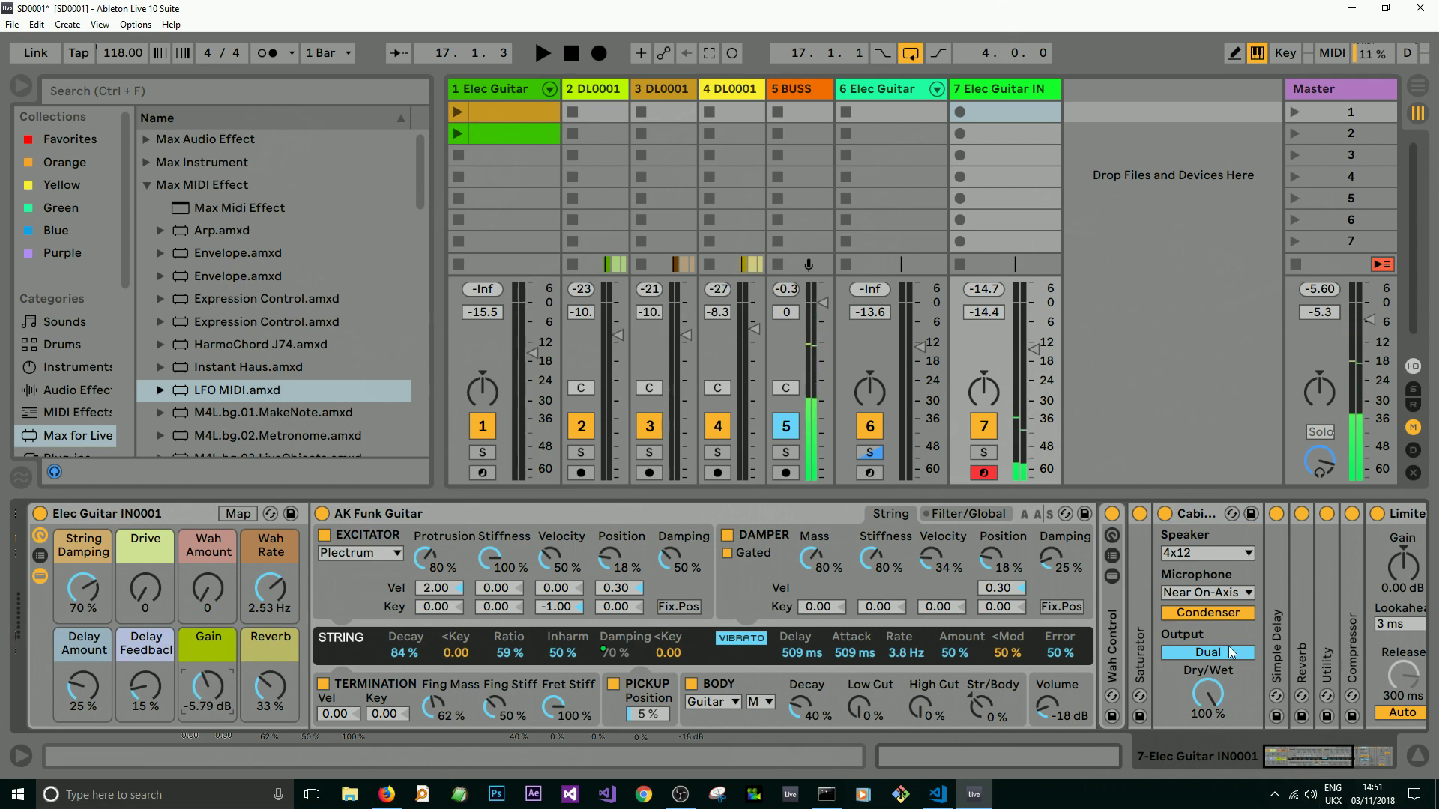
Step: Compare the sound with the Cabinet switched off and on again, leaving the device on and collapsed
click(1164, 514)
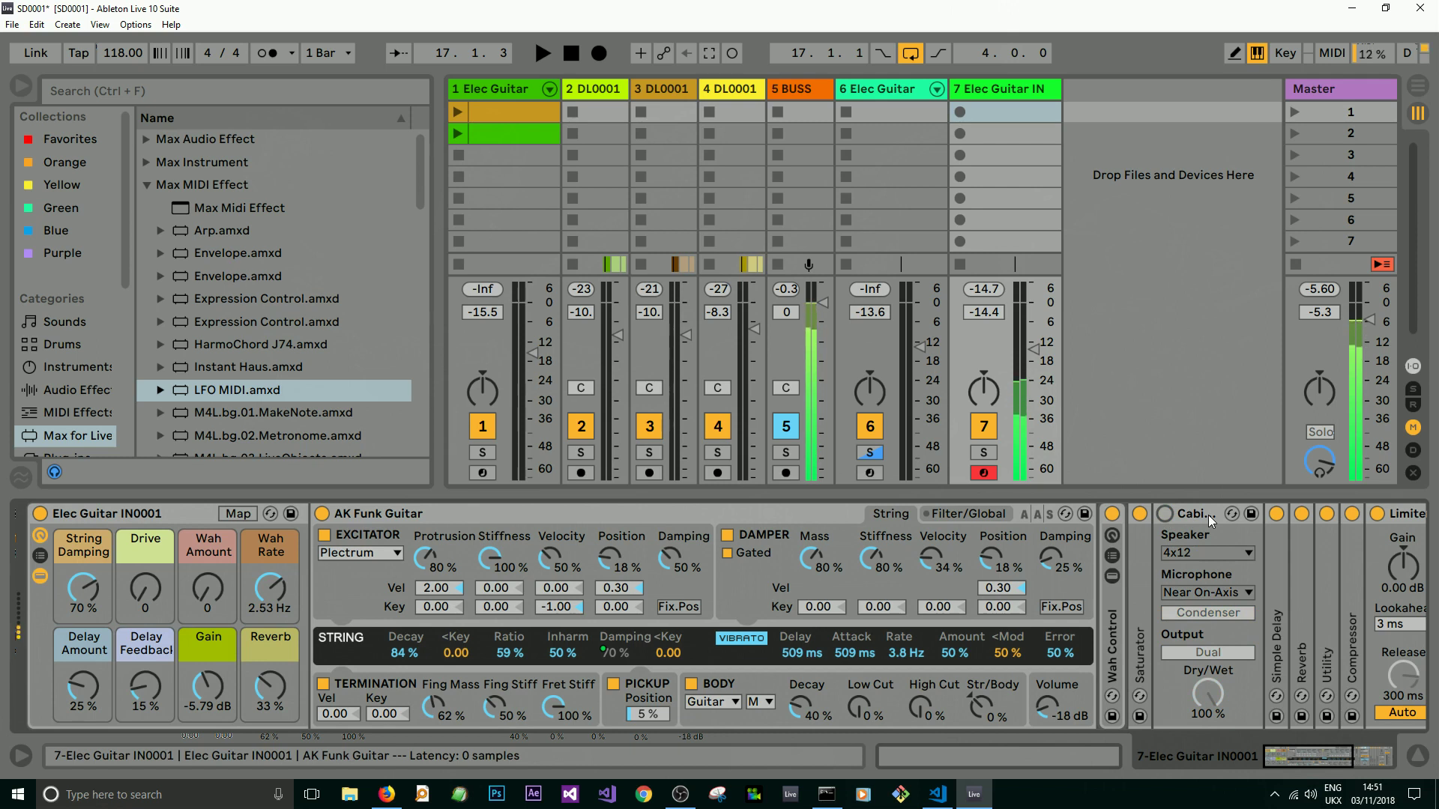
click(1163, 514)
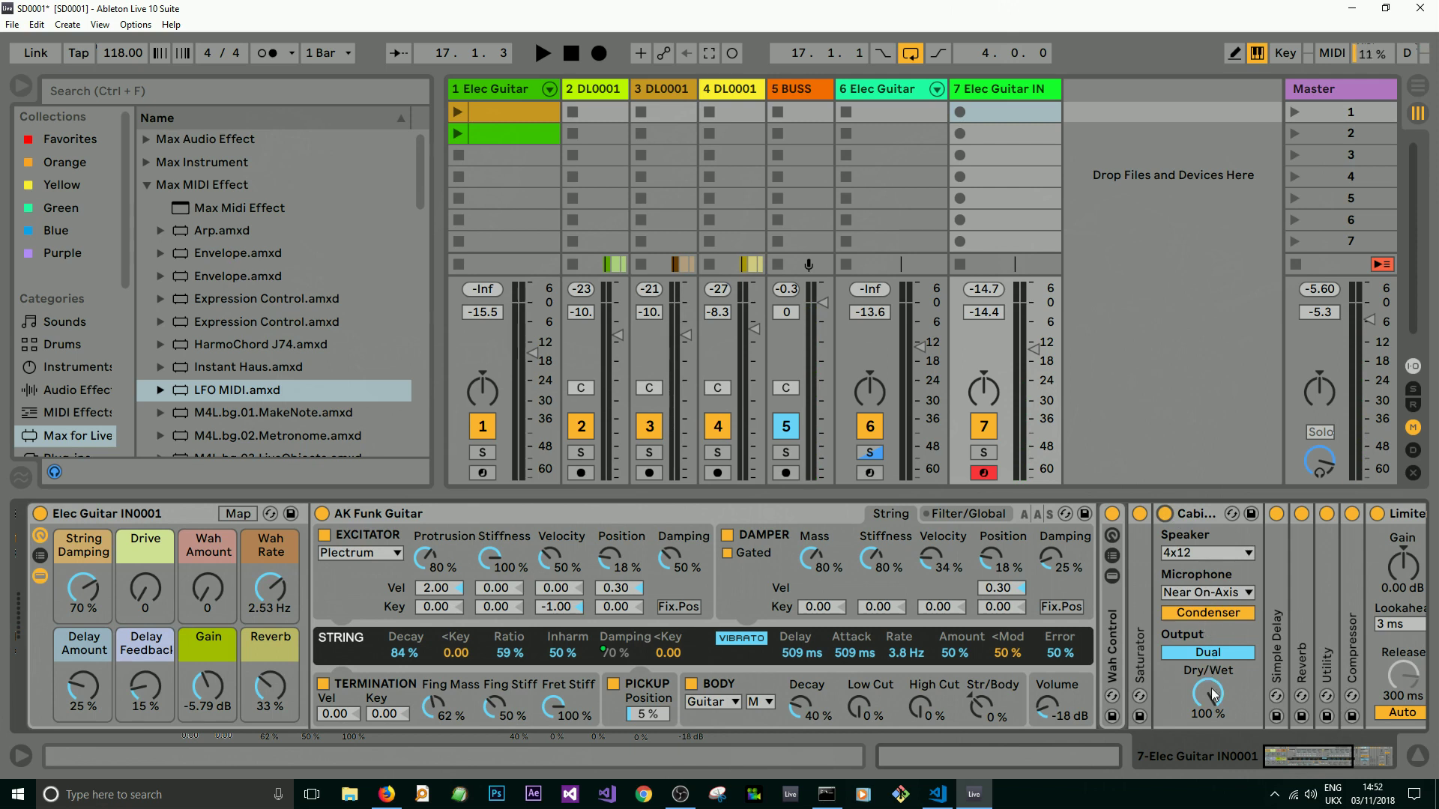
click(1190, 516)
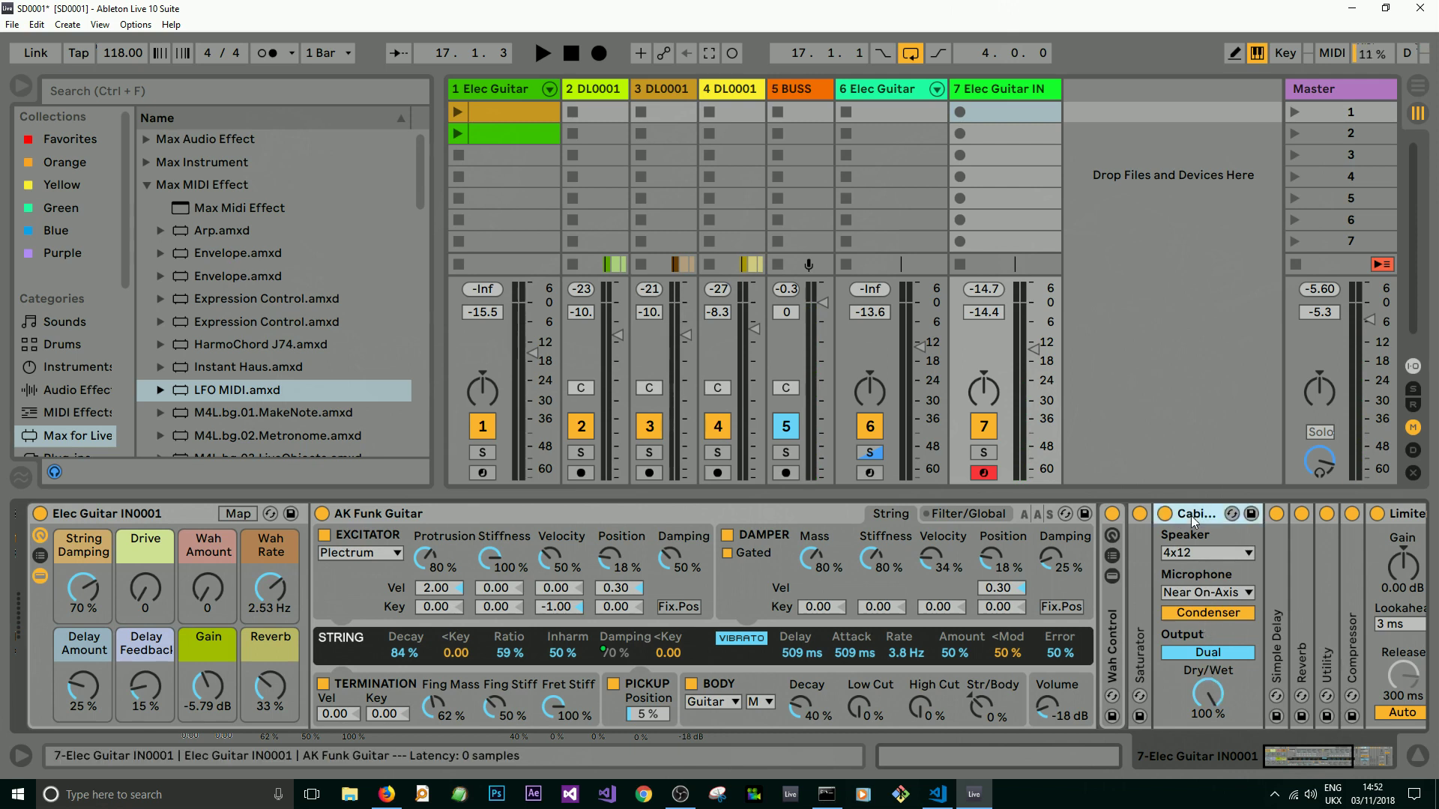
double_click(1188, 515)
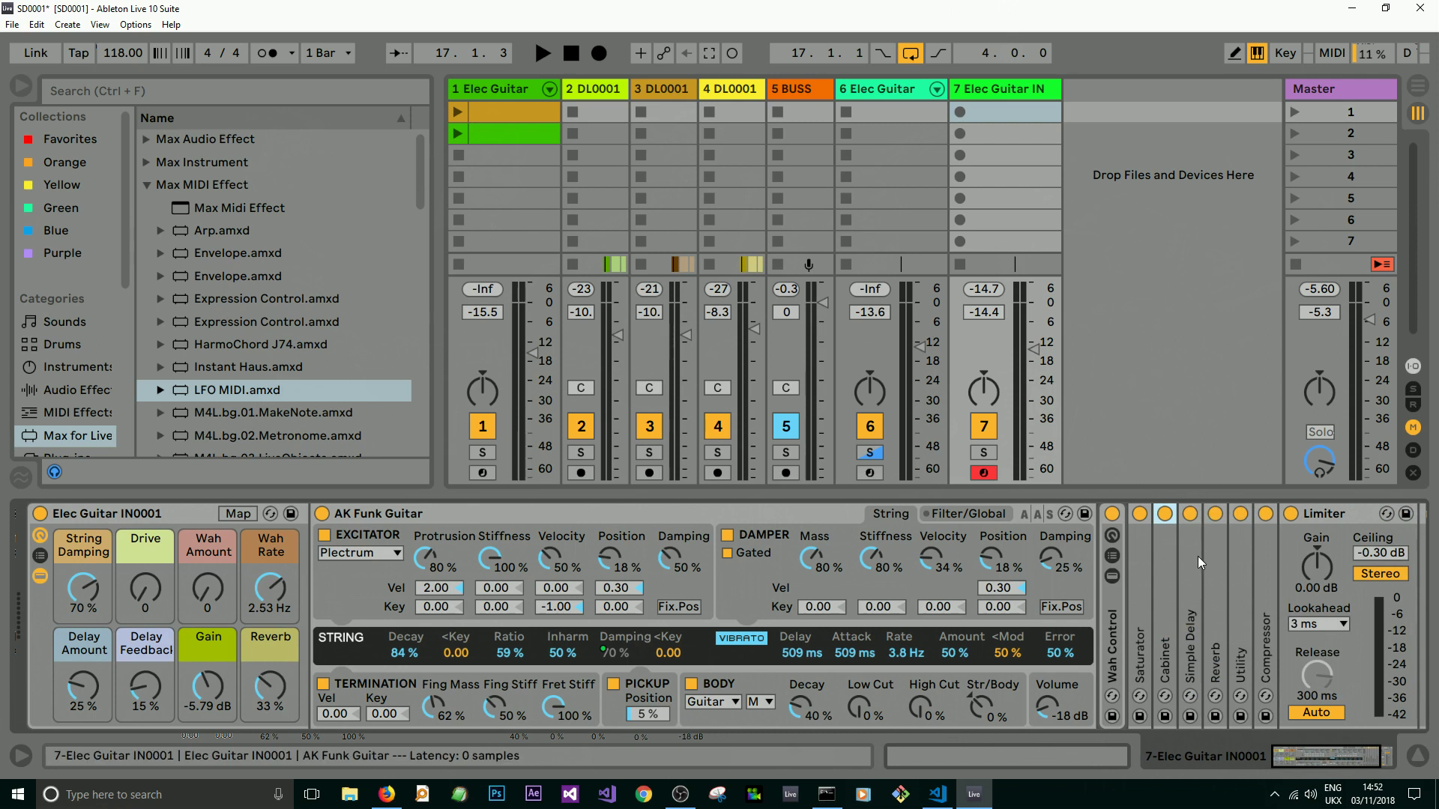
Step: Bypass the Simple Delay briefly and undo that, and audition stronger delay with Delay Amount at 65 % and Delay Feedback at 38 %
click(1190, 515)
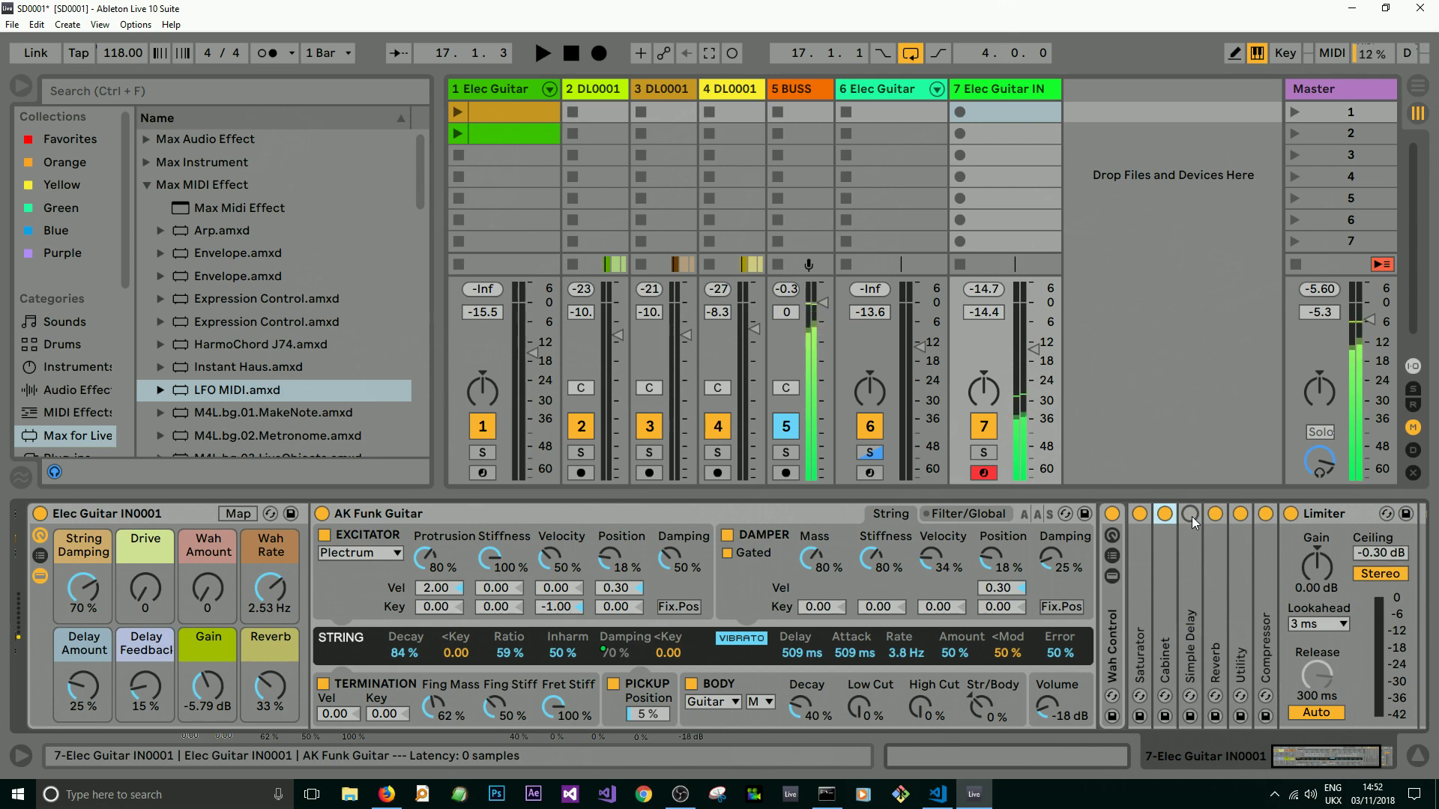
key(ctrl+z)
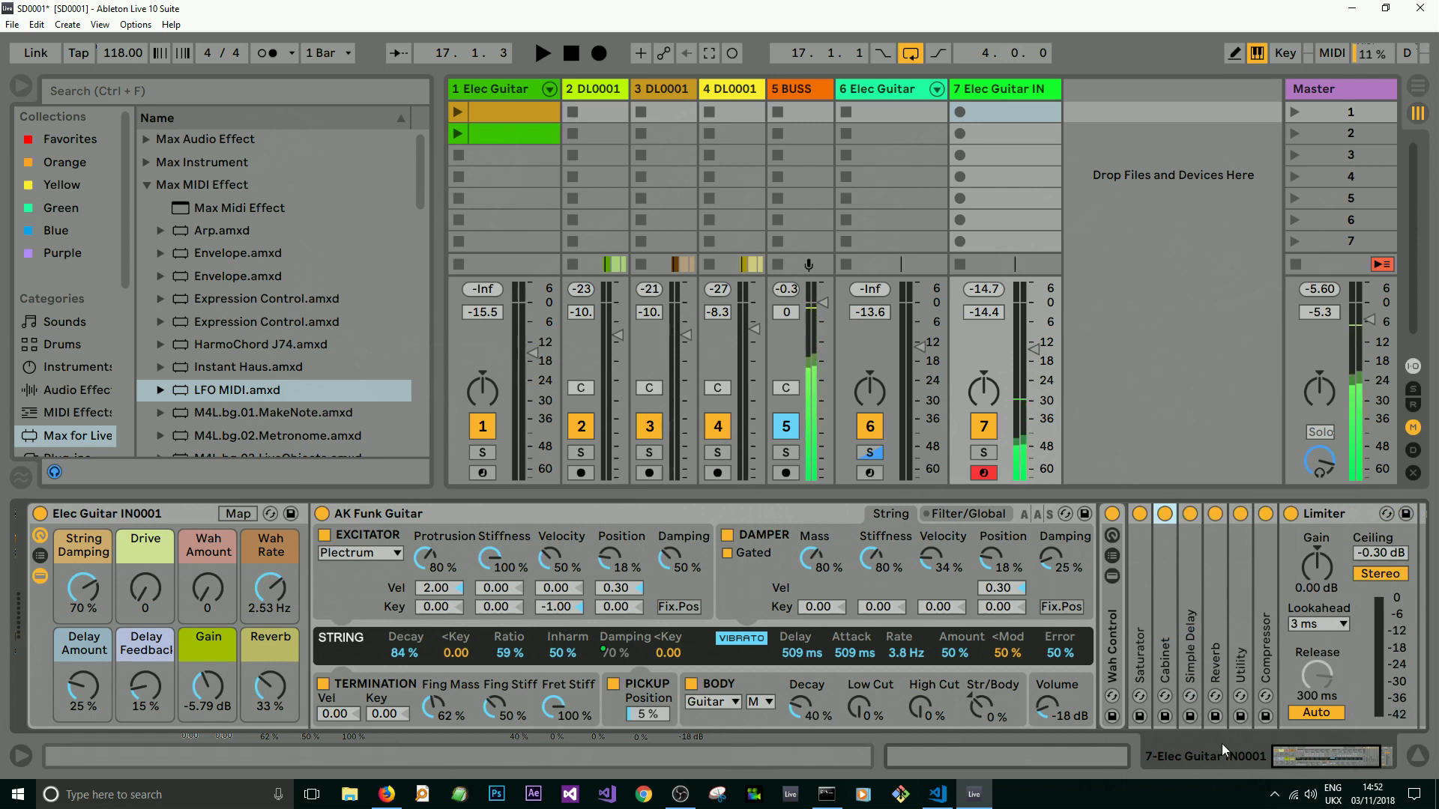
drag(83, 685, 83, 631)
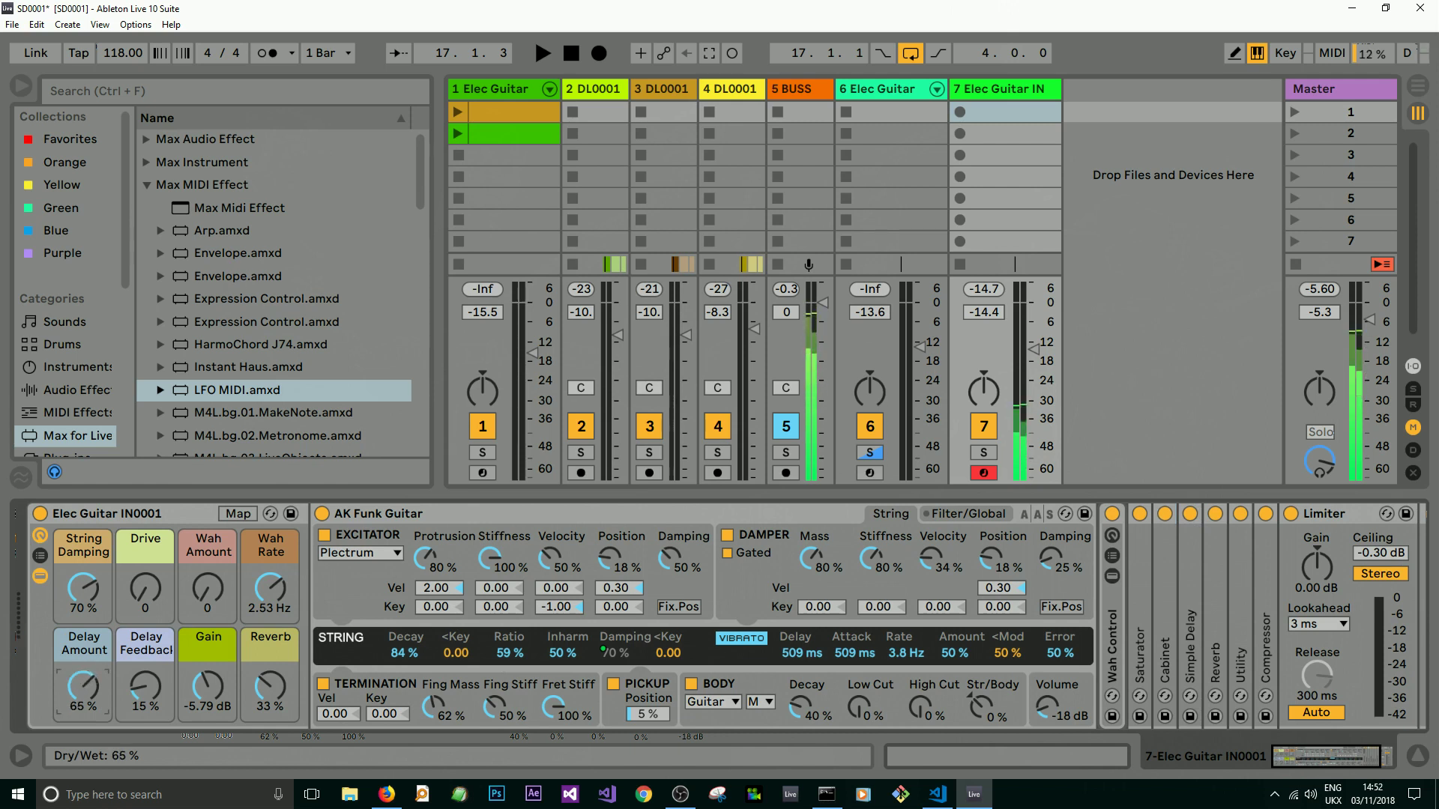
drag(134, 689, 135, 662)
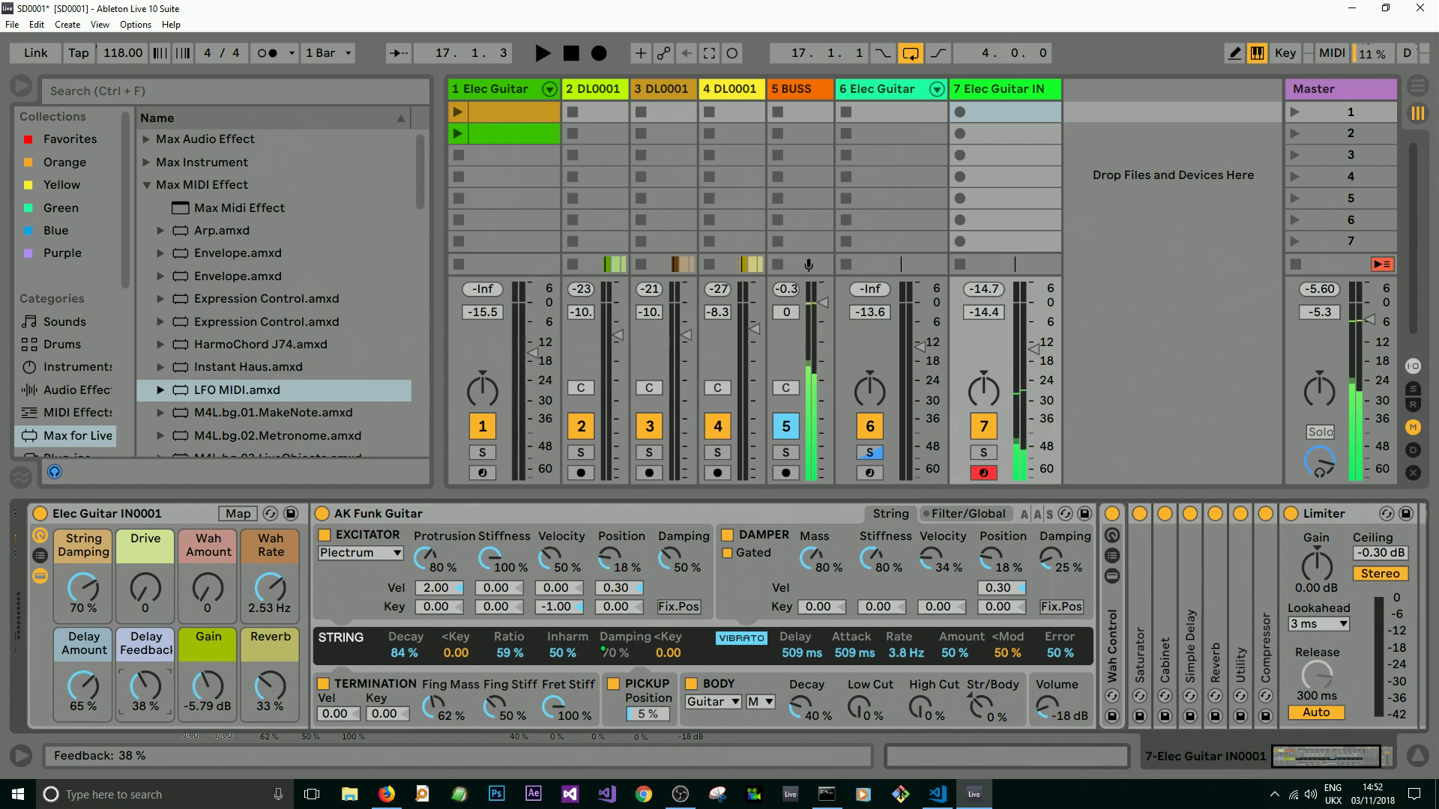
Step: Set the Reverb macro to 34 %, and reduce Delay Amount to 24 % and Delay Feedback to 15 %
mouse_move(270, 697)
mouse_down()
mouse_move(270, 672)
mouse_move(270, 696)
mouse_up()
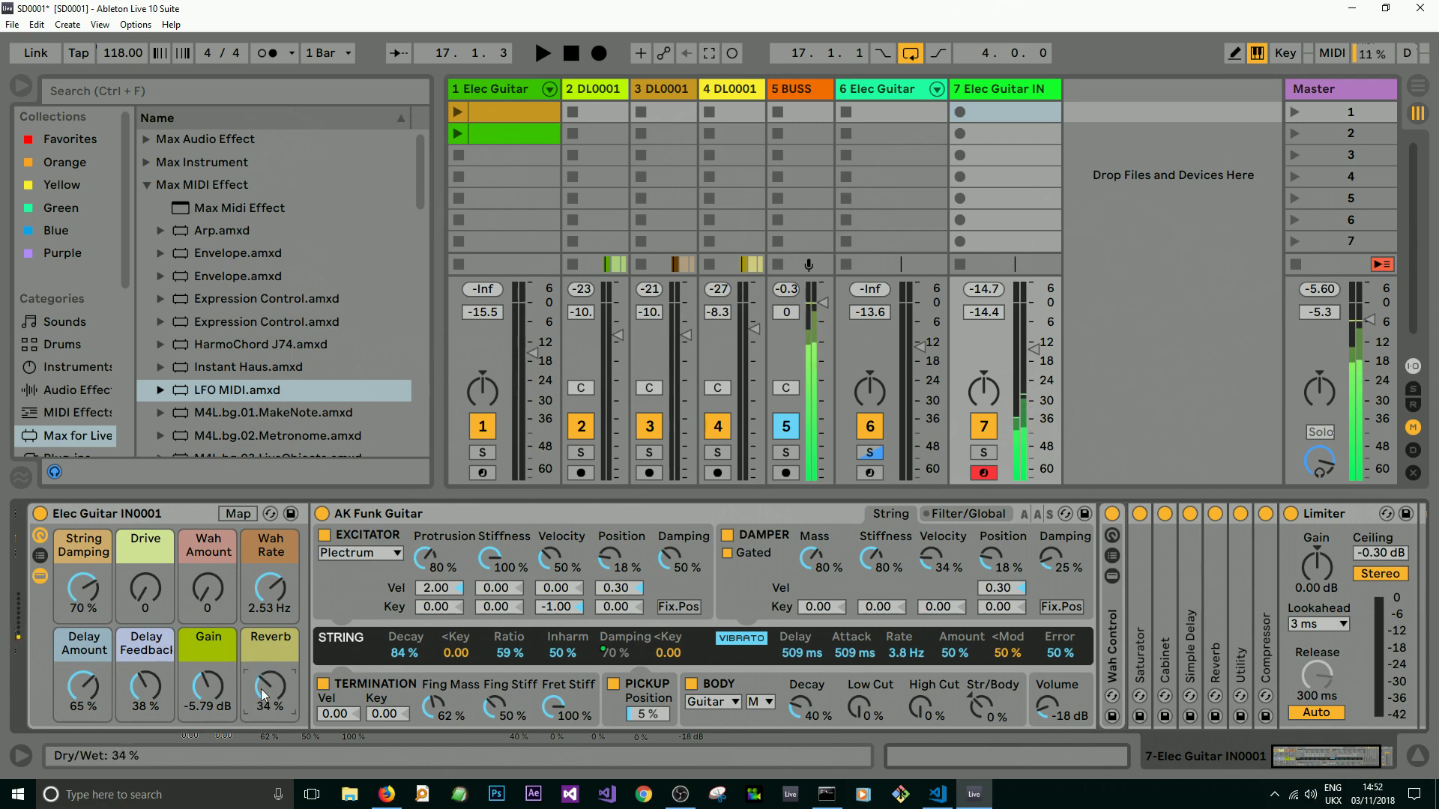
drag(69, 685, 120, 709)
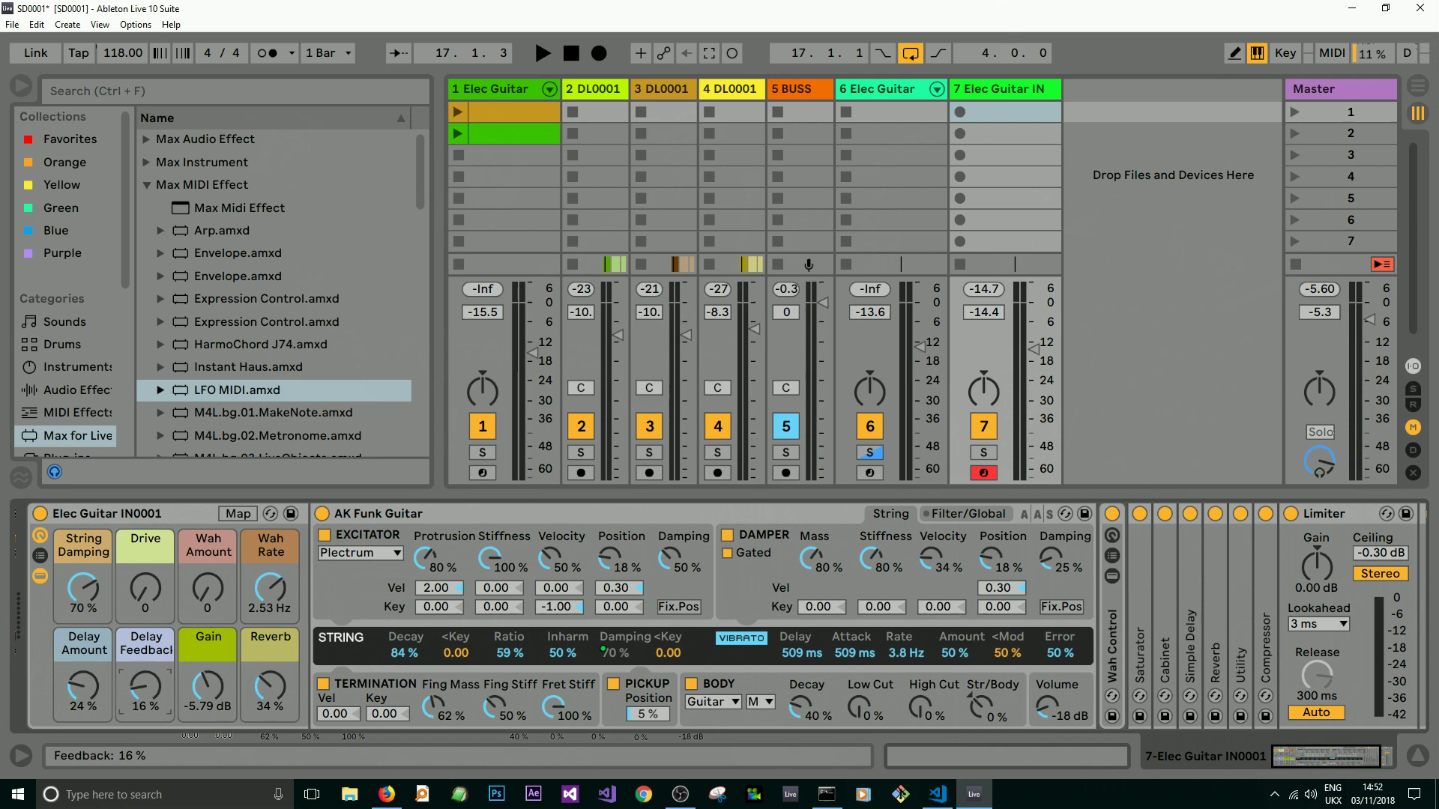
Step: Expand the Simple Delay to examine its left and right delay times and macro-mapped Feedback and Dry/Wet, and collapse it again
double_click(1190, 563)
drag(1320, 756, 1341, 757)
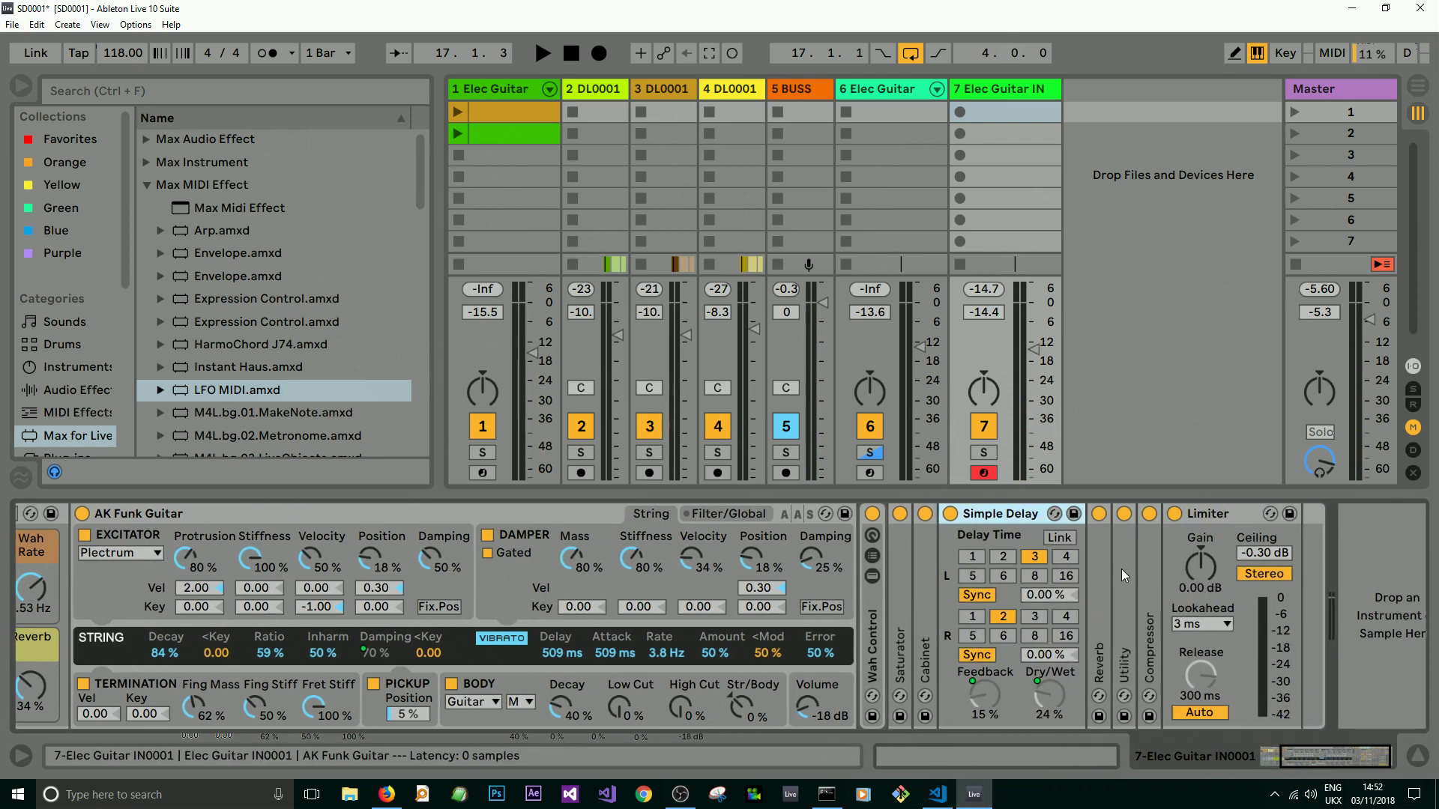
click(976, 701)
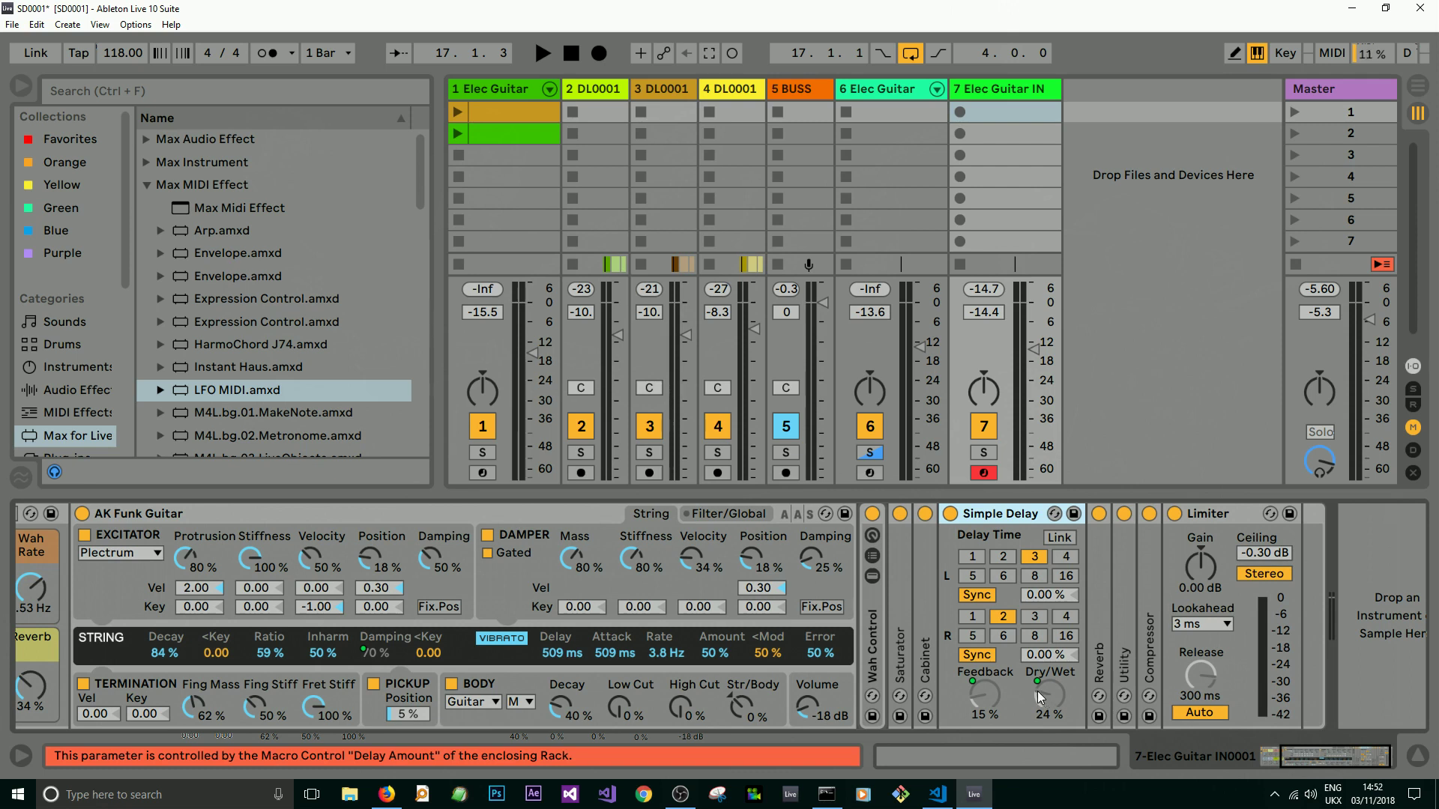
double_click(995, 512)
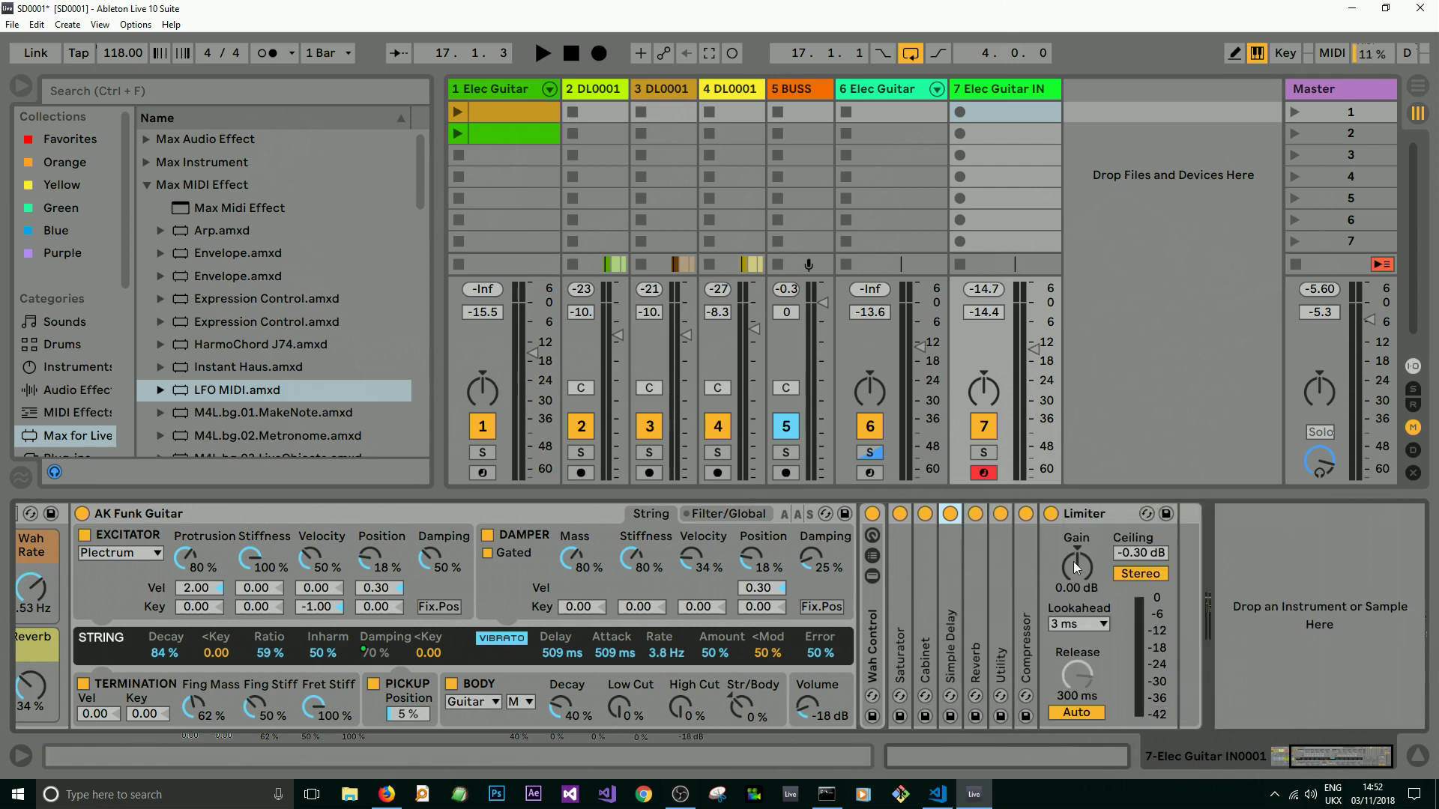
Step: Expand the Reverb to examine its full settings, including Decay Time and the macro-mapped Dry/Wet, and collapse it again
double_click(975, 602)
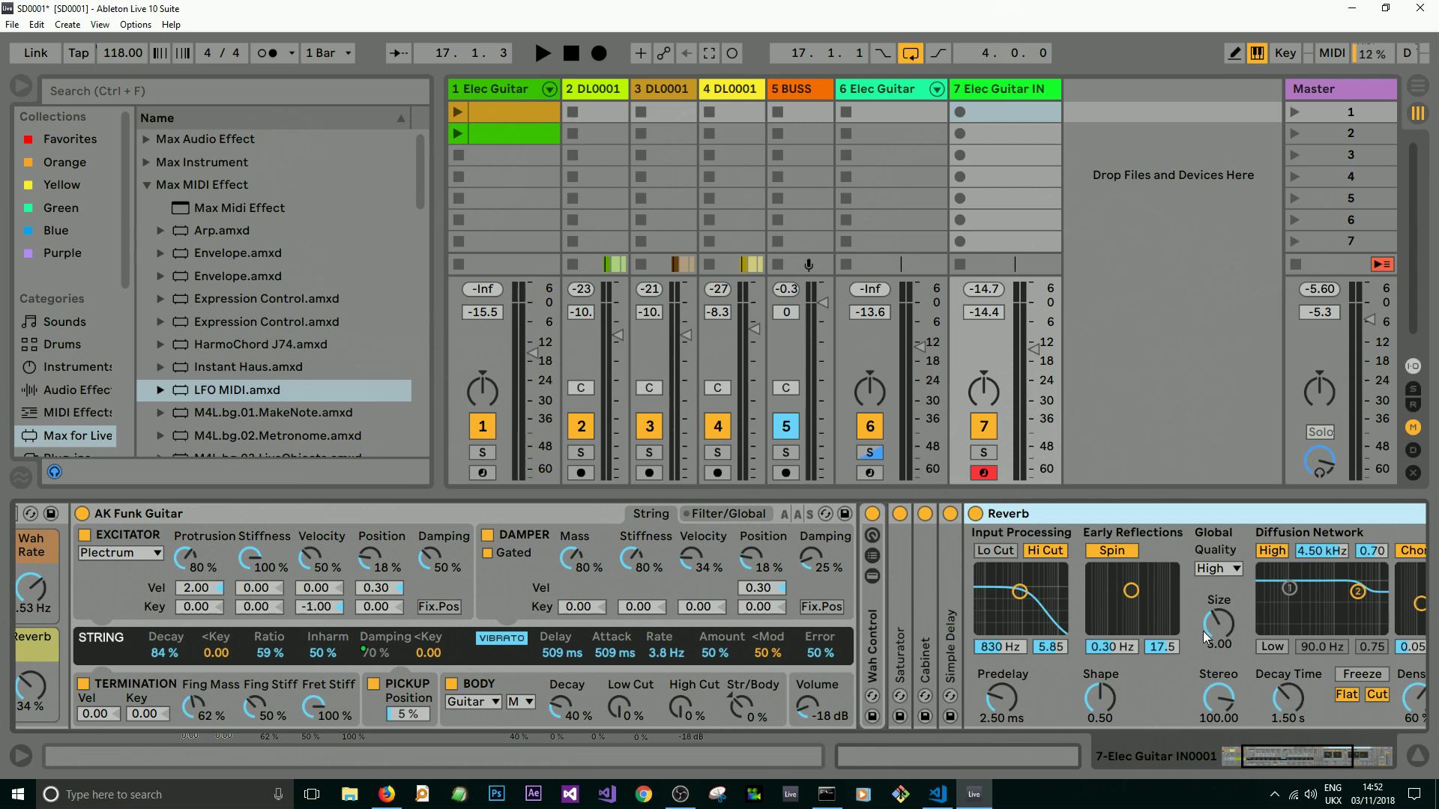
drag(1271, 758, 1300, 758)
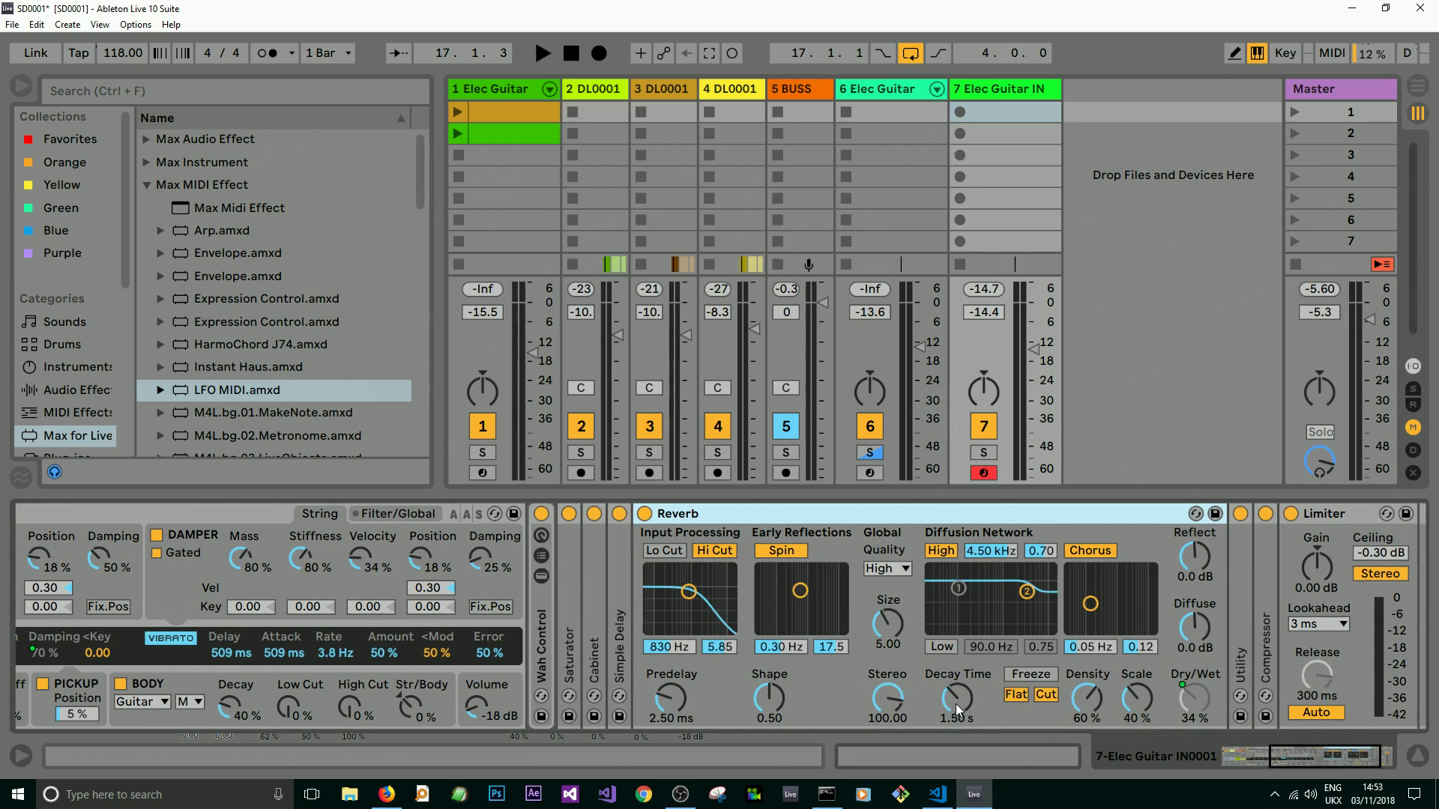
click(1196, 718)
double_click(784, 509)
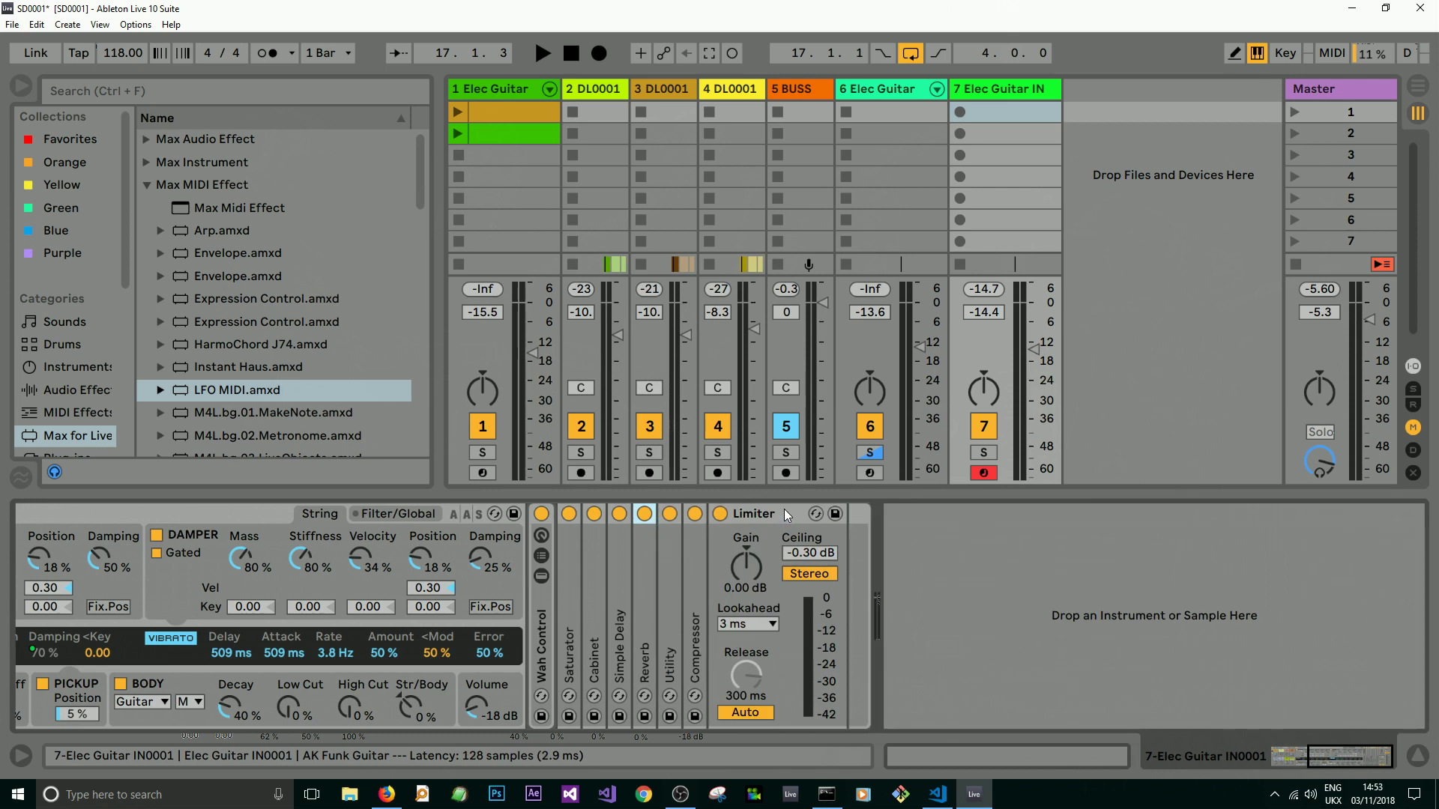
Step: Expand and collapse the Utility and Compressor in turn, examining Utility's macro-mapped Gain and the Compressor's ratio and threshold
double_click(662, 650)
click(780, 587)
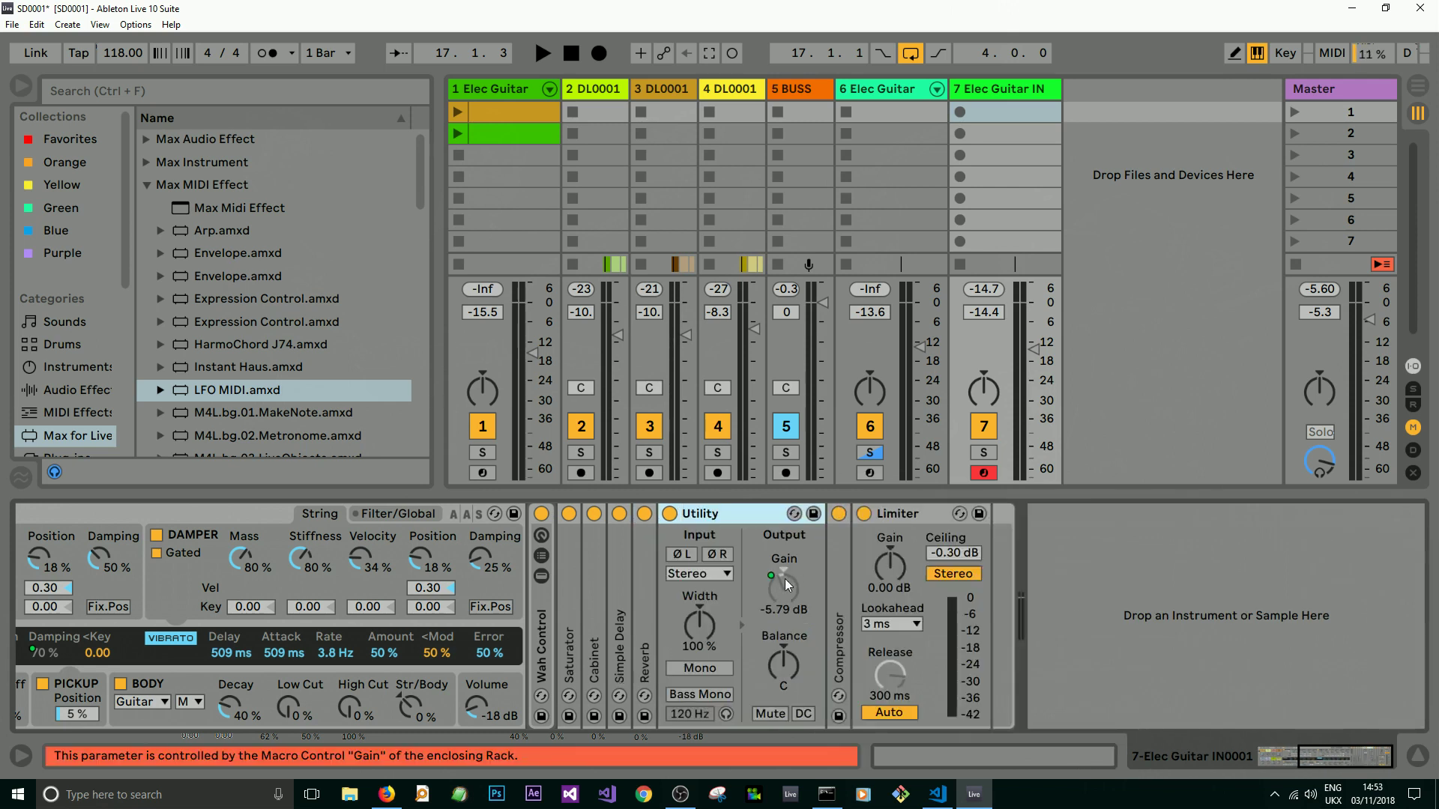
double_click(743, 511)
double_click(697, 592)
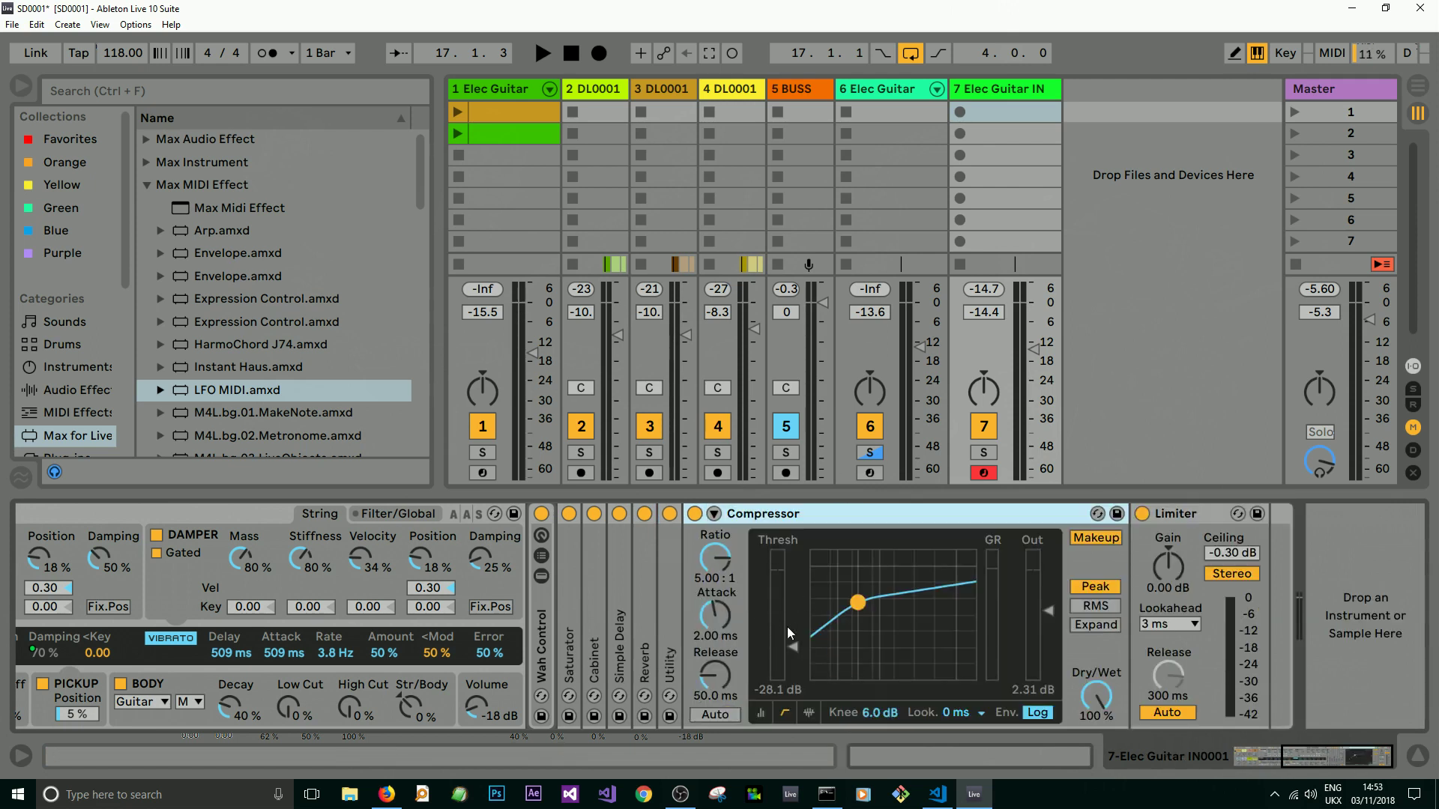
double_click(834, 510)
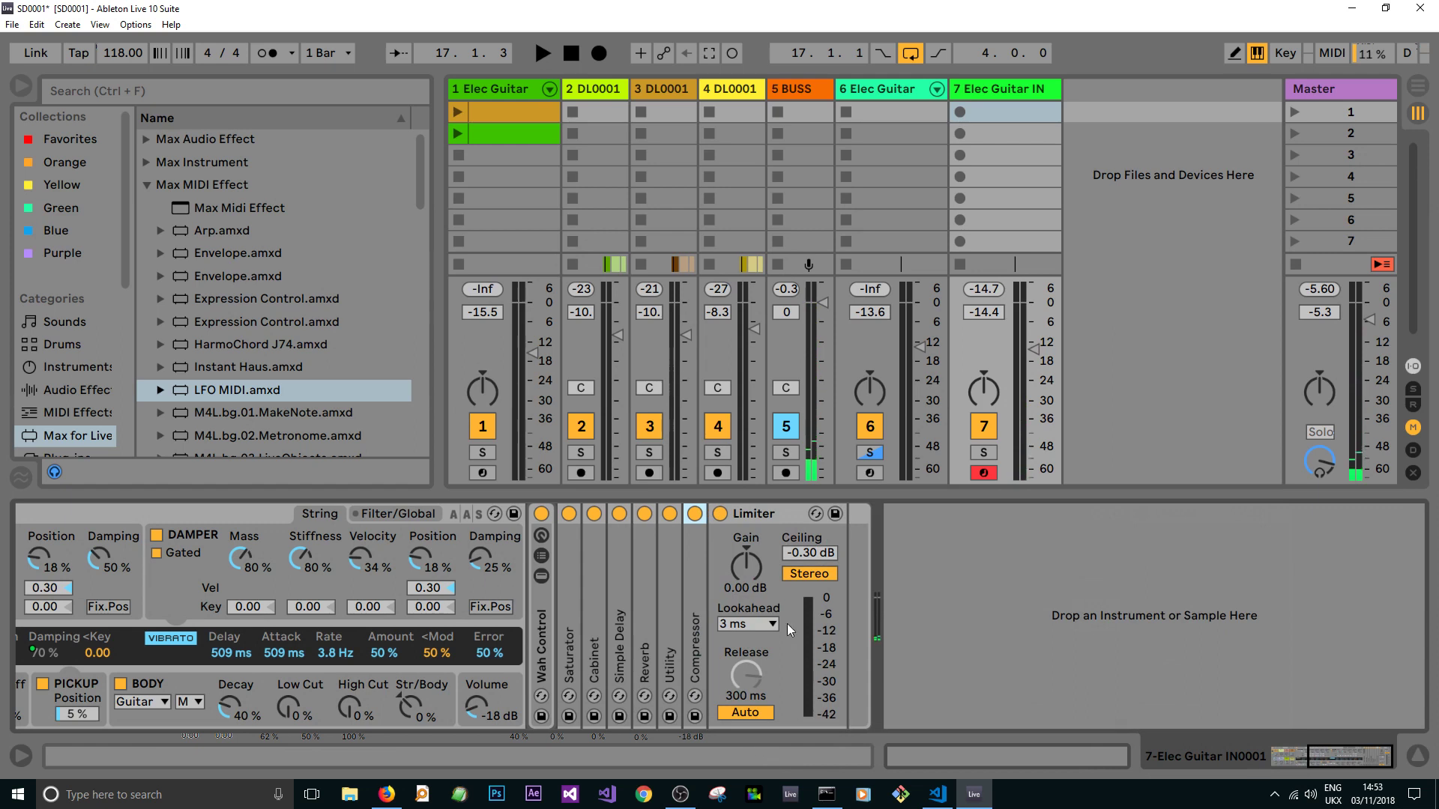
Step: Collapse the Limiter and bring the rack's macros and the AK Funk Guitar instrument back into view
click(769, 516)
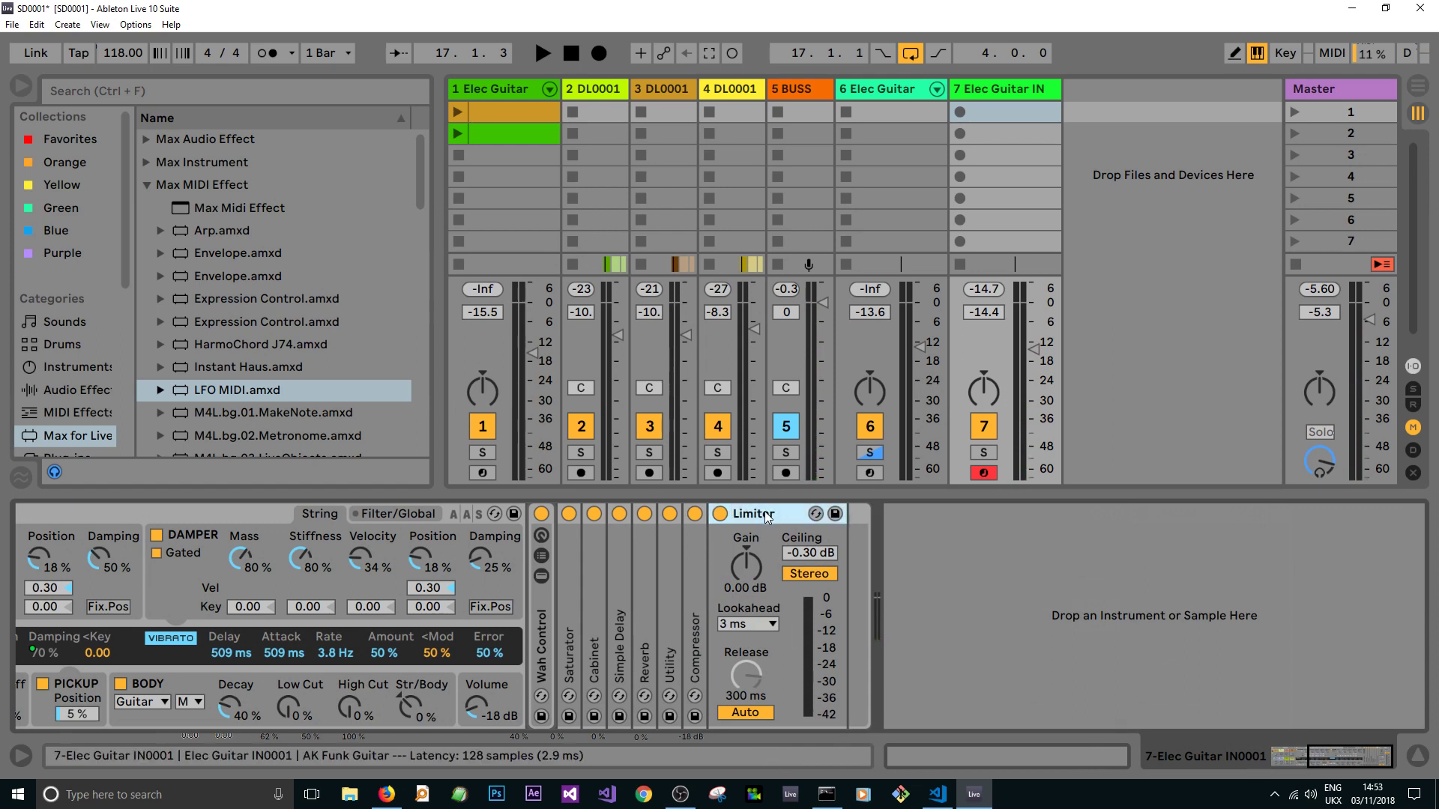
double_click(765, 513)
drag(1358, 754, 1300, 754)
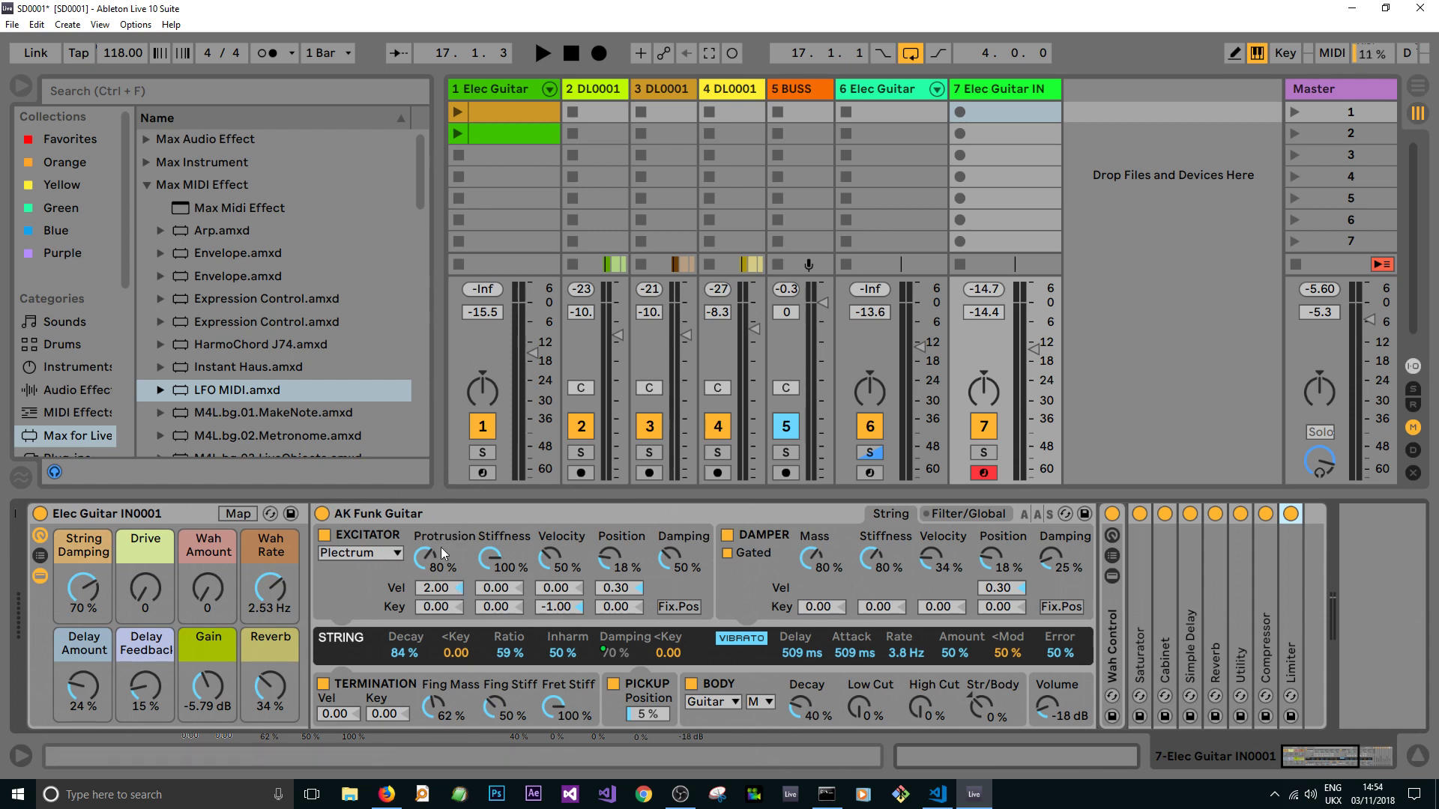
Step: Switch to Firefox to show the YouTube video introducing the SCARBEE FUNK GUITARIST
click(382, 799)
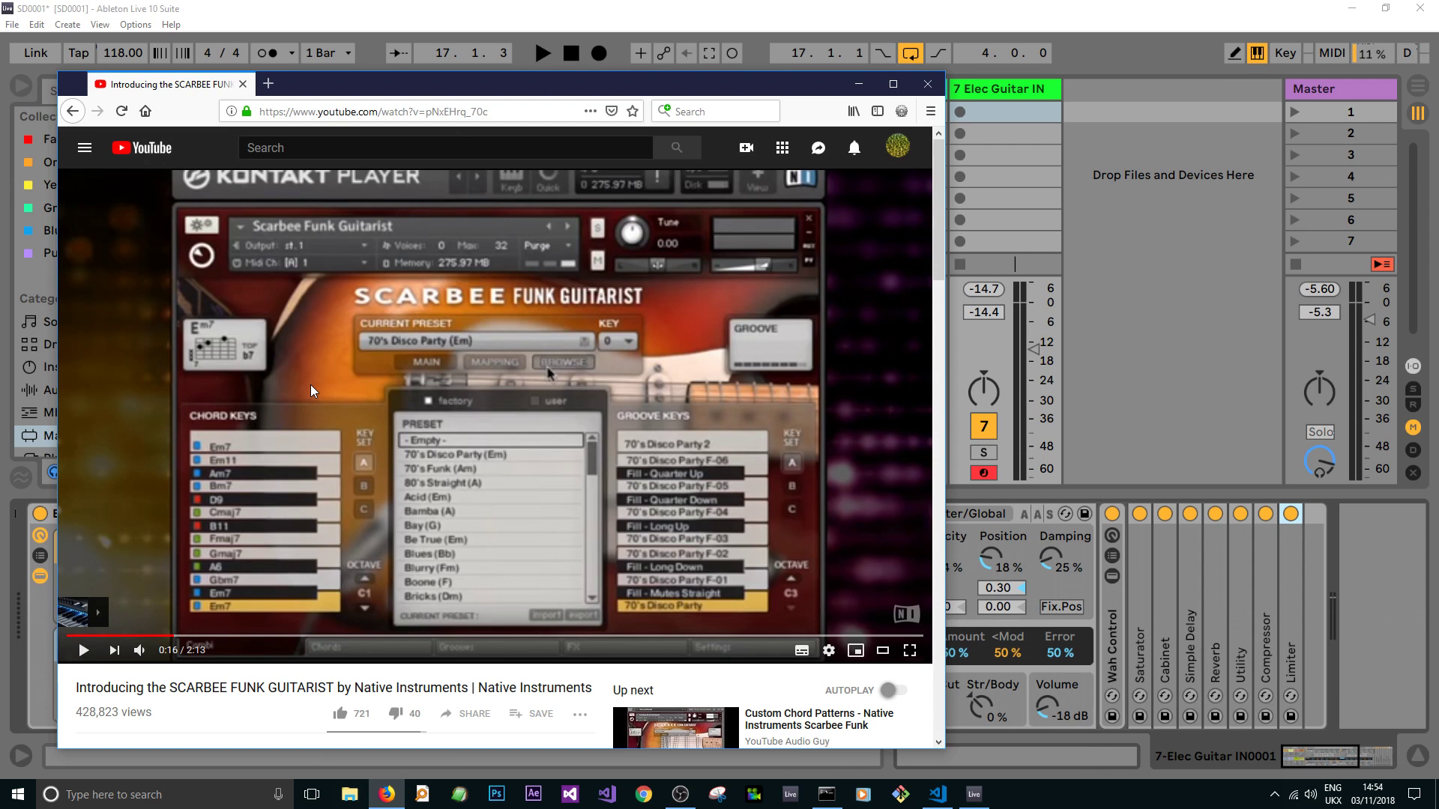
Step: Play a passage of the SCARBEE FUNK GUITARIST video, pause it, and return to Ableton Live
click(85, 651)
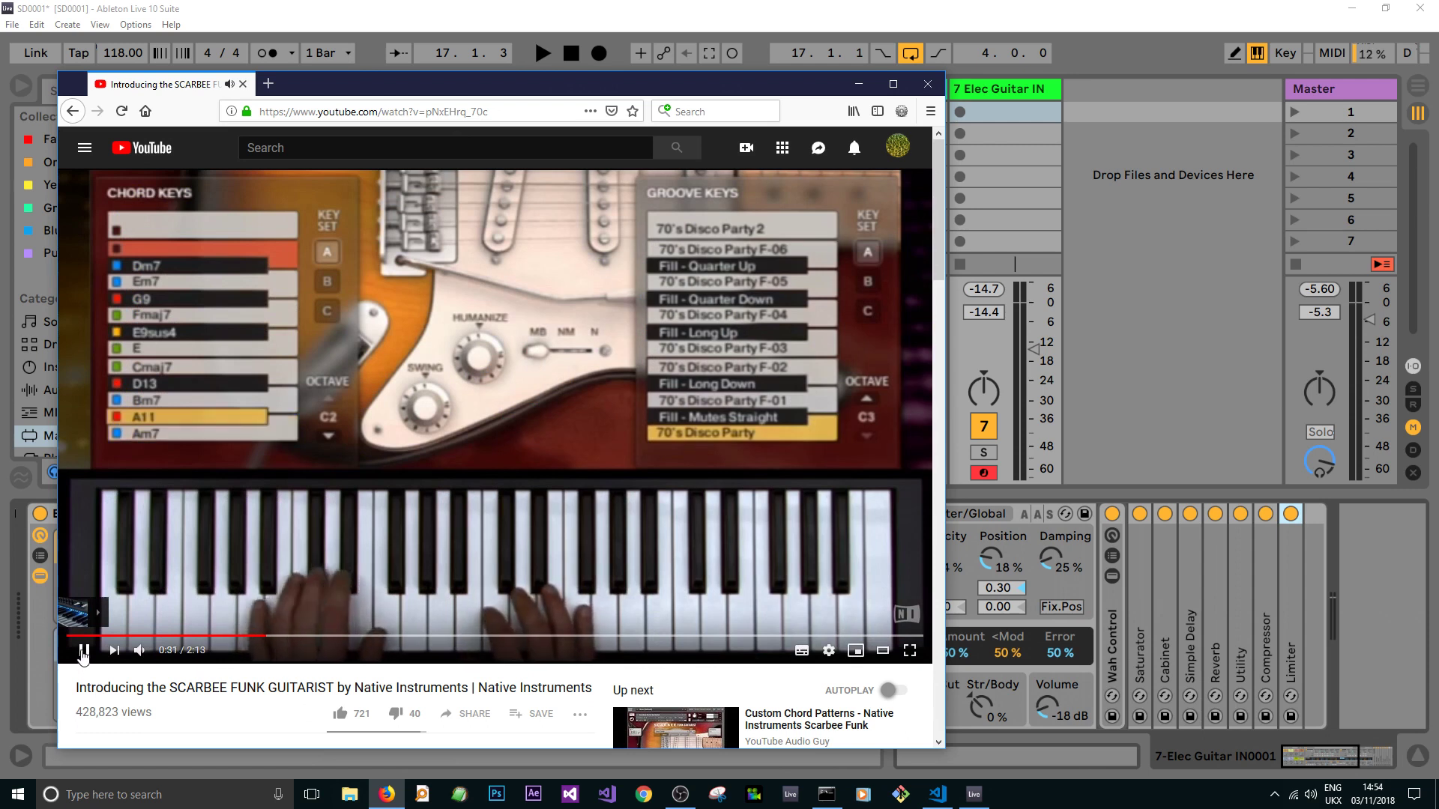
click(83, 651)
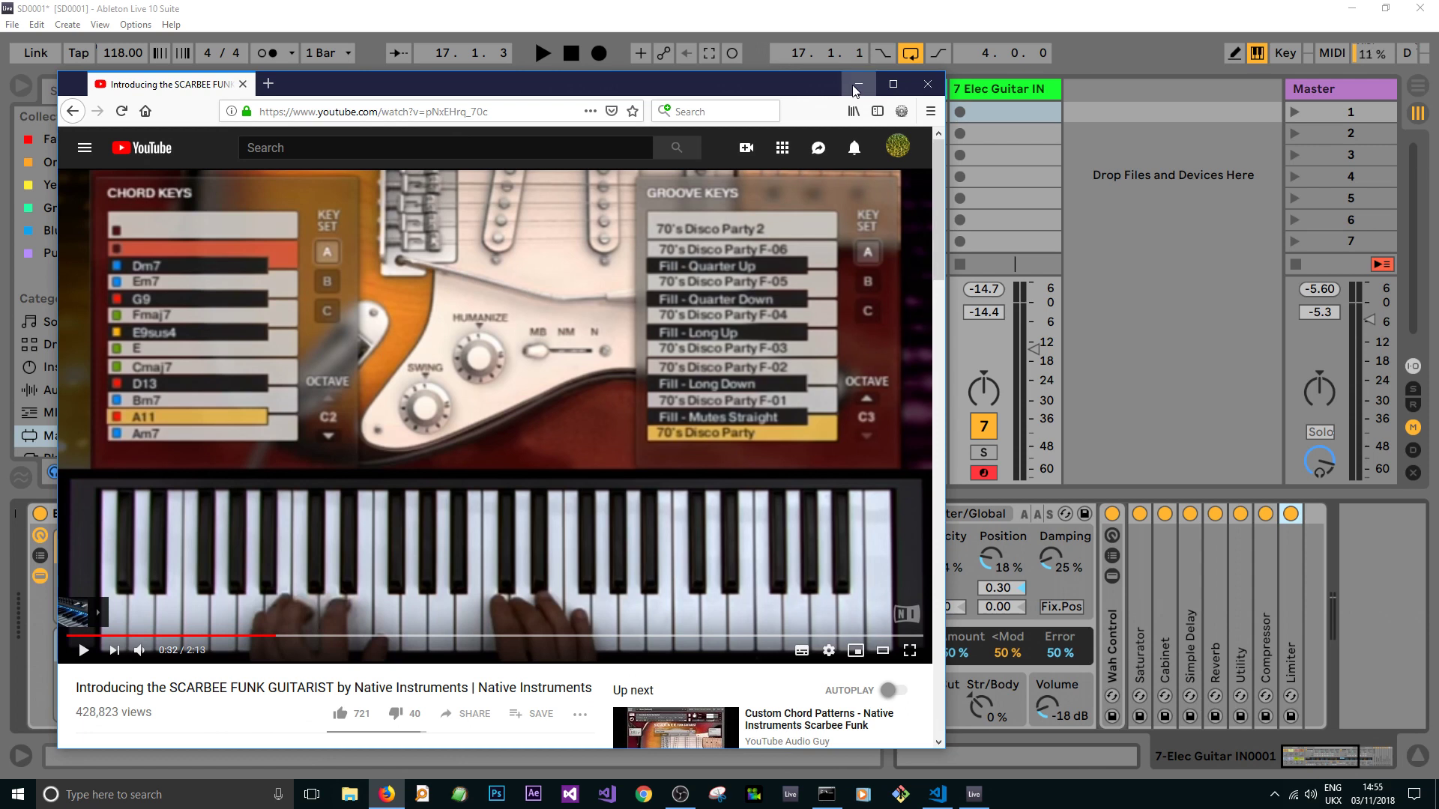
click(855, 85)
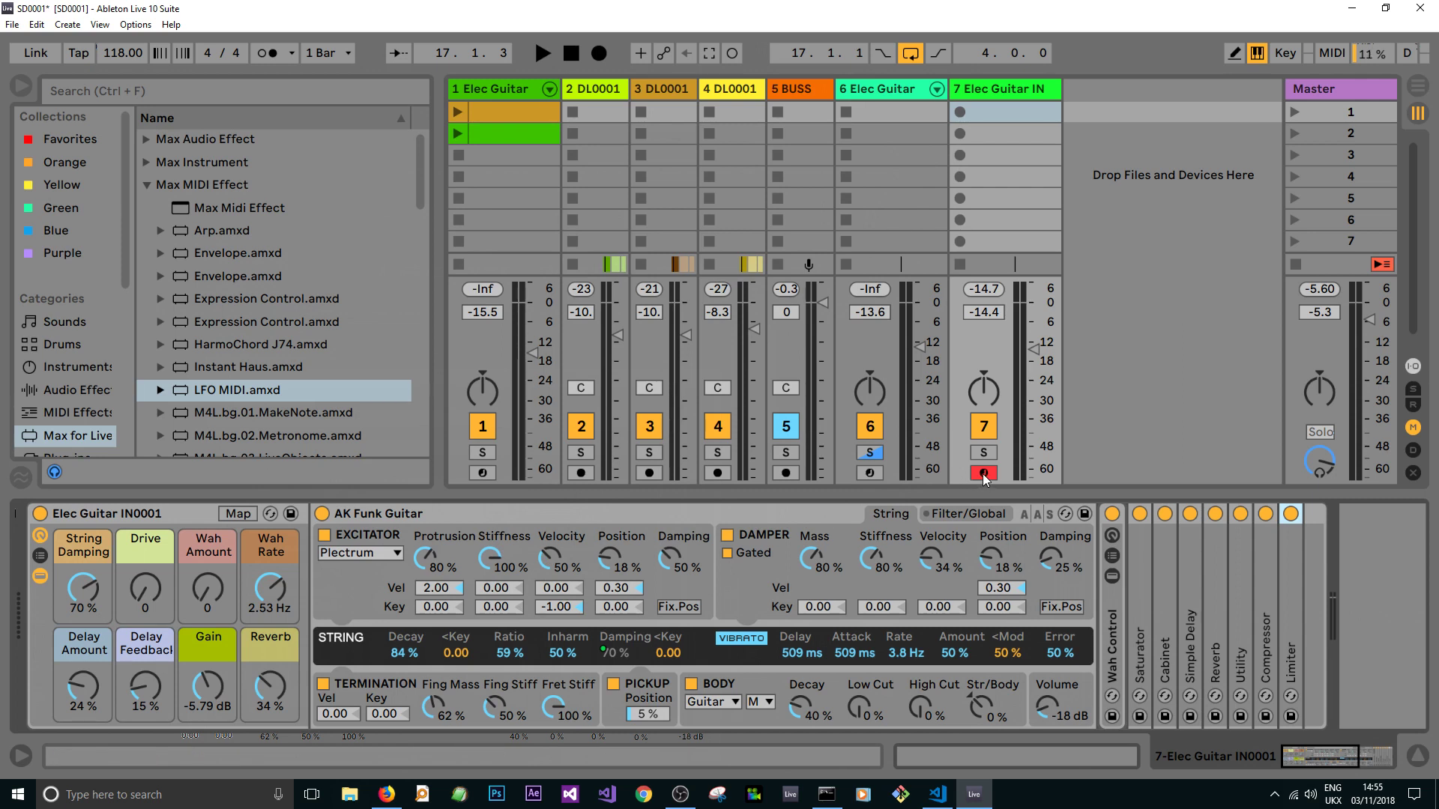
Step: Arm the 6 Elec Guitar track and compare the AK Funk Guitar settings of its Down Stroke and Up Stroke chains
click(869, 472)
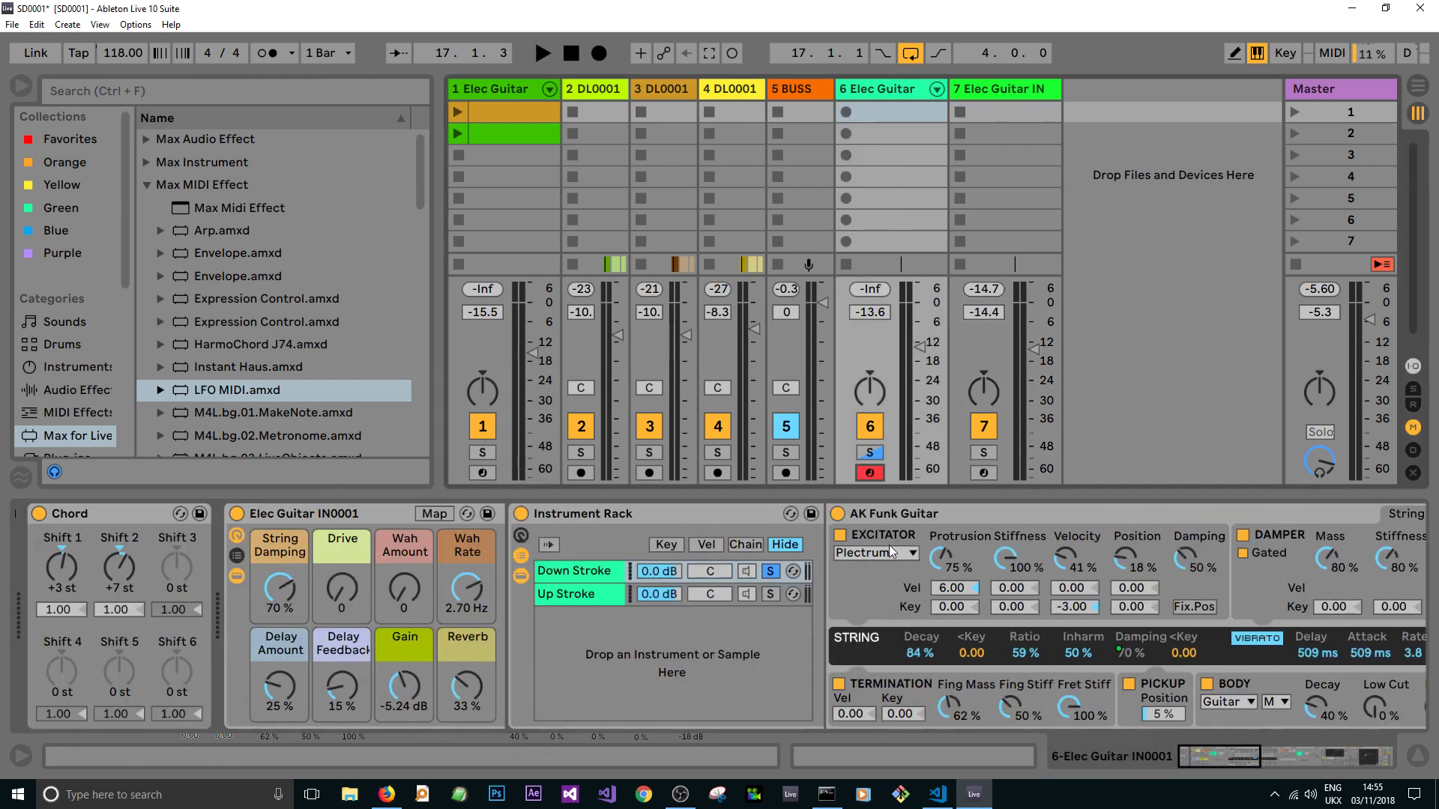
mouse_move(1244, 755)
mouse_down()
mouse_move(1382, 767)
mouse_move(1261, 771)
mouse_up()
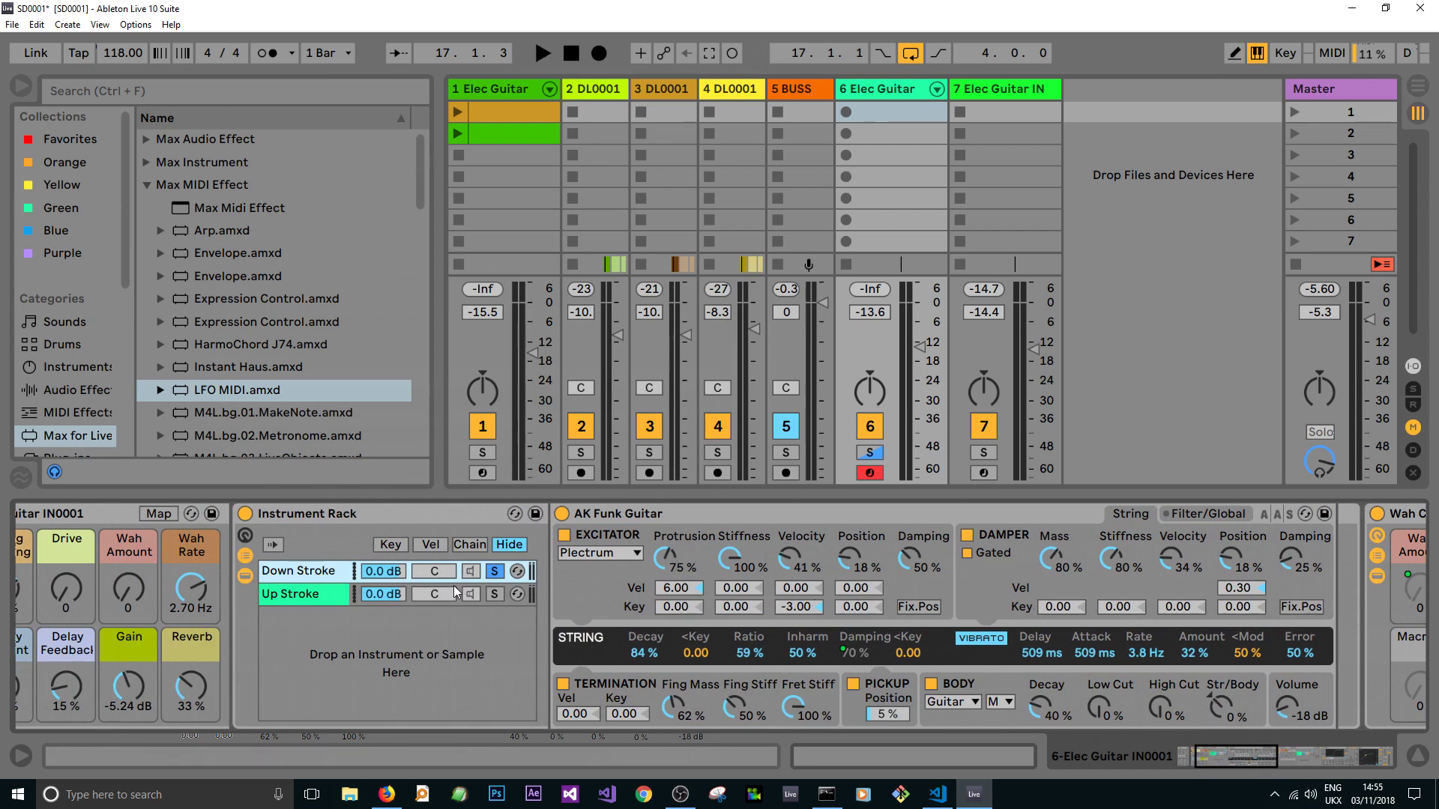
click(317, 597)
click(318, 573)
click(318, 598)
click(317, 573)
click(323, 574)
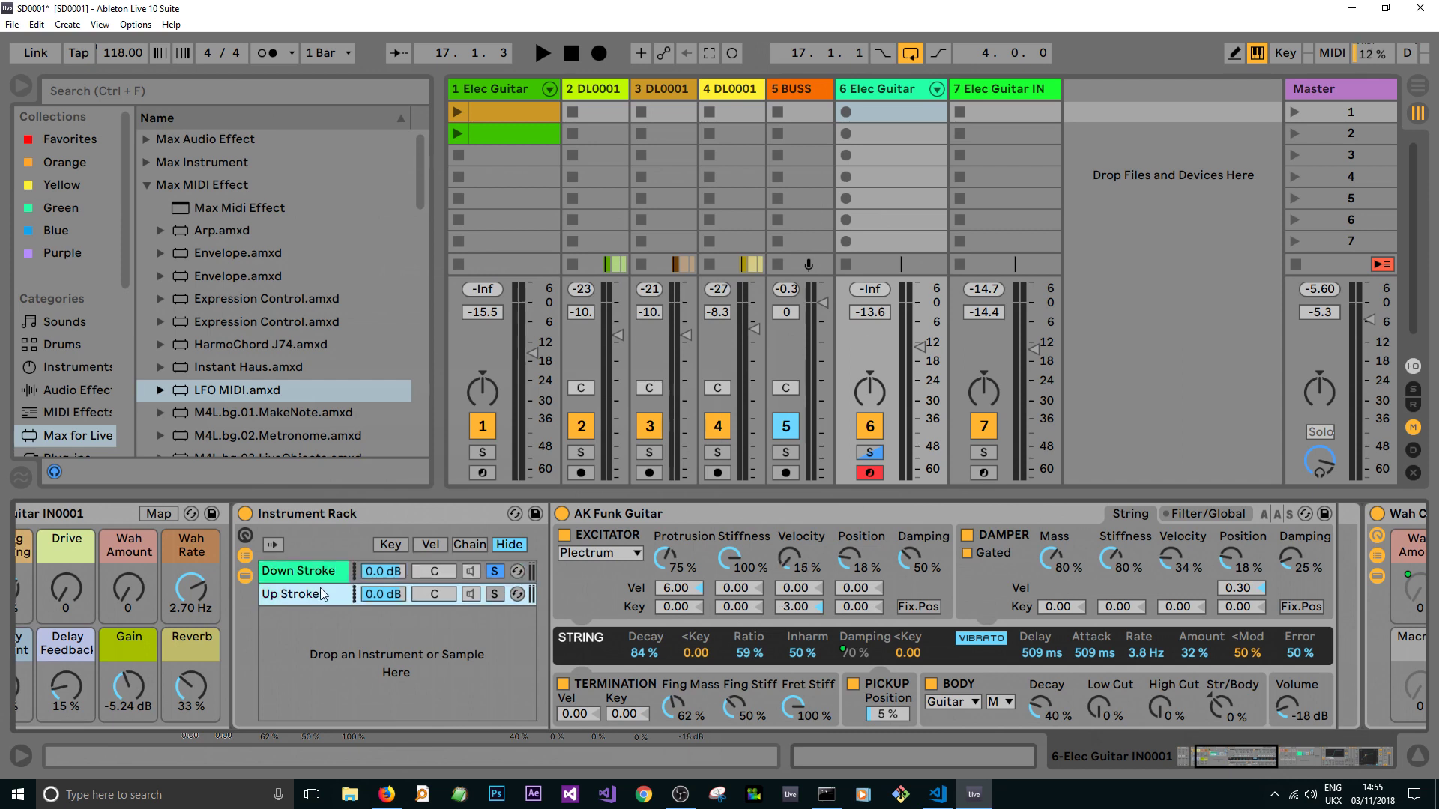
click(323, 595)
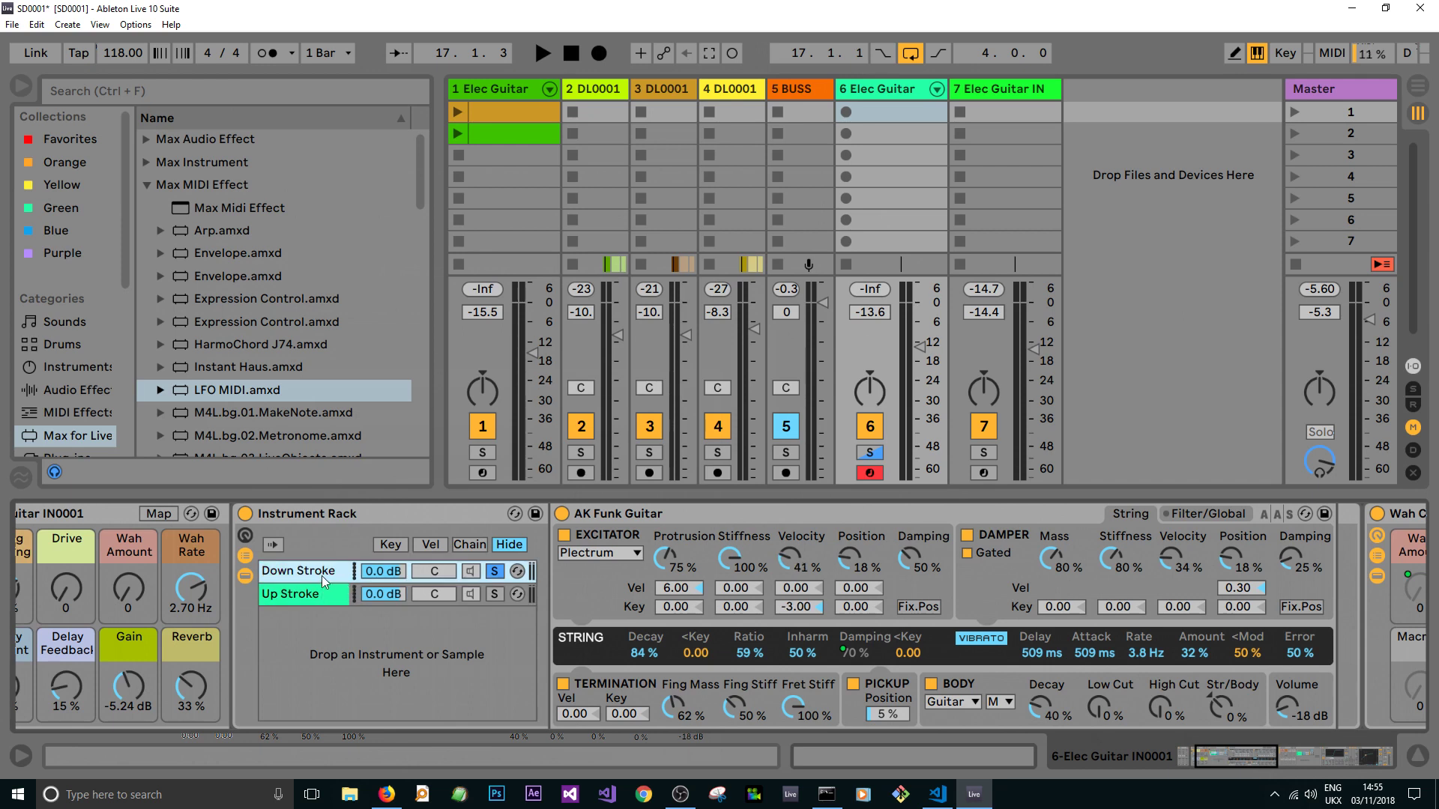
click(315, 577)
click(320, 589)
Step: Examine the Chord device and the string model, and read the Info View help for Excitator Velocity < Key before hiding it again
drag(1212, 758, 1184, 759)
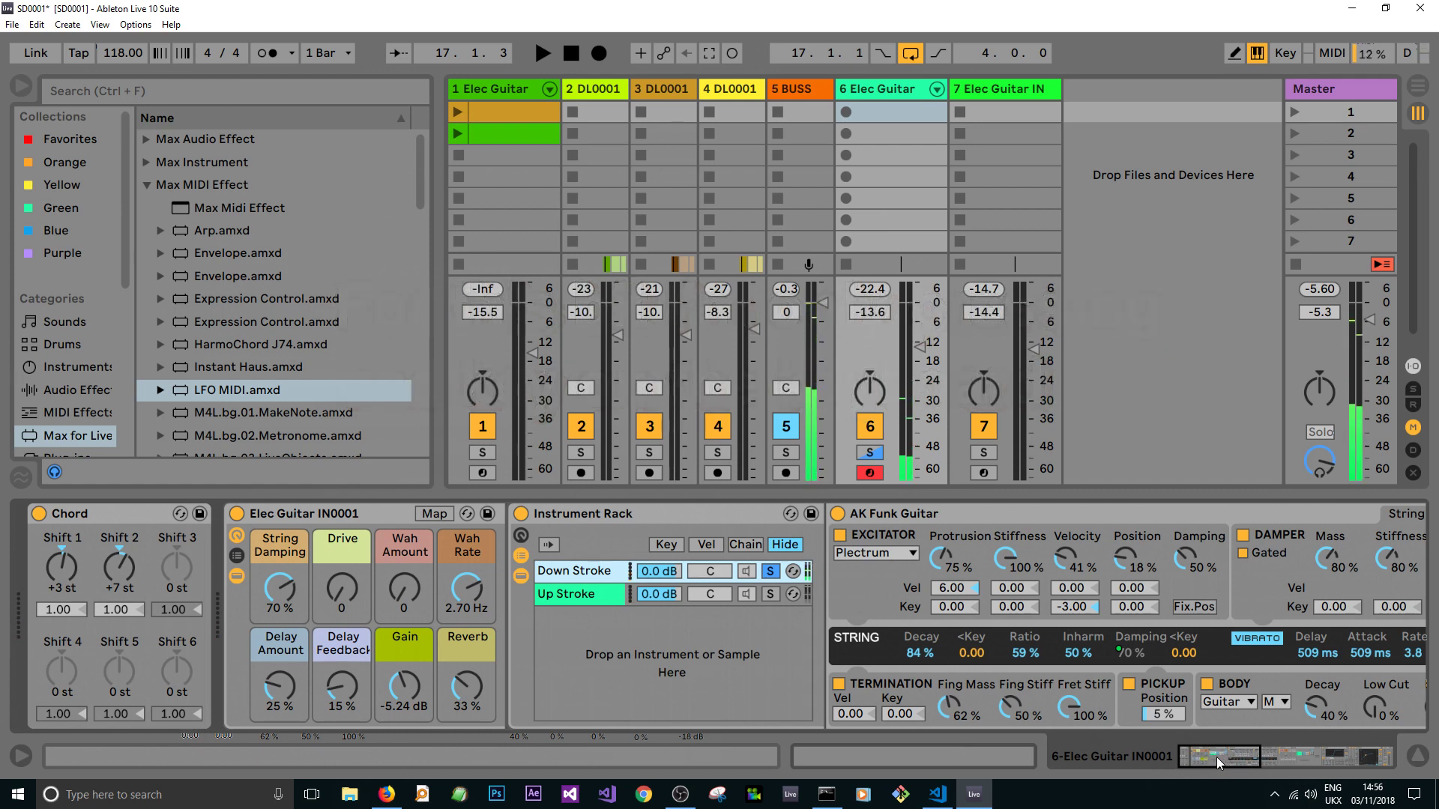
drag(1218, 757, 1223, 758)
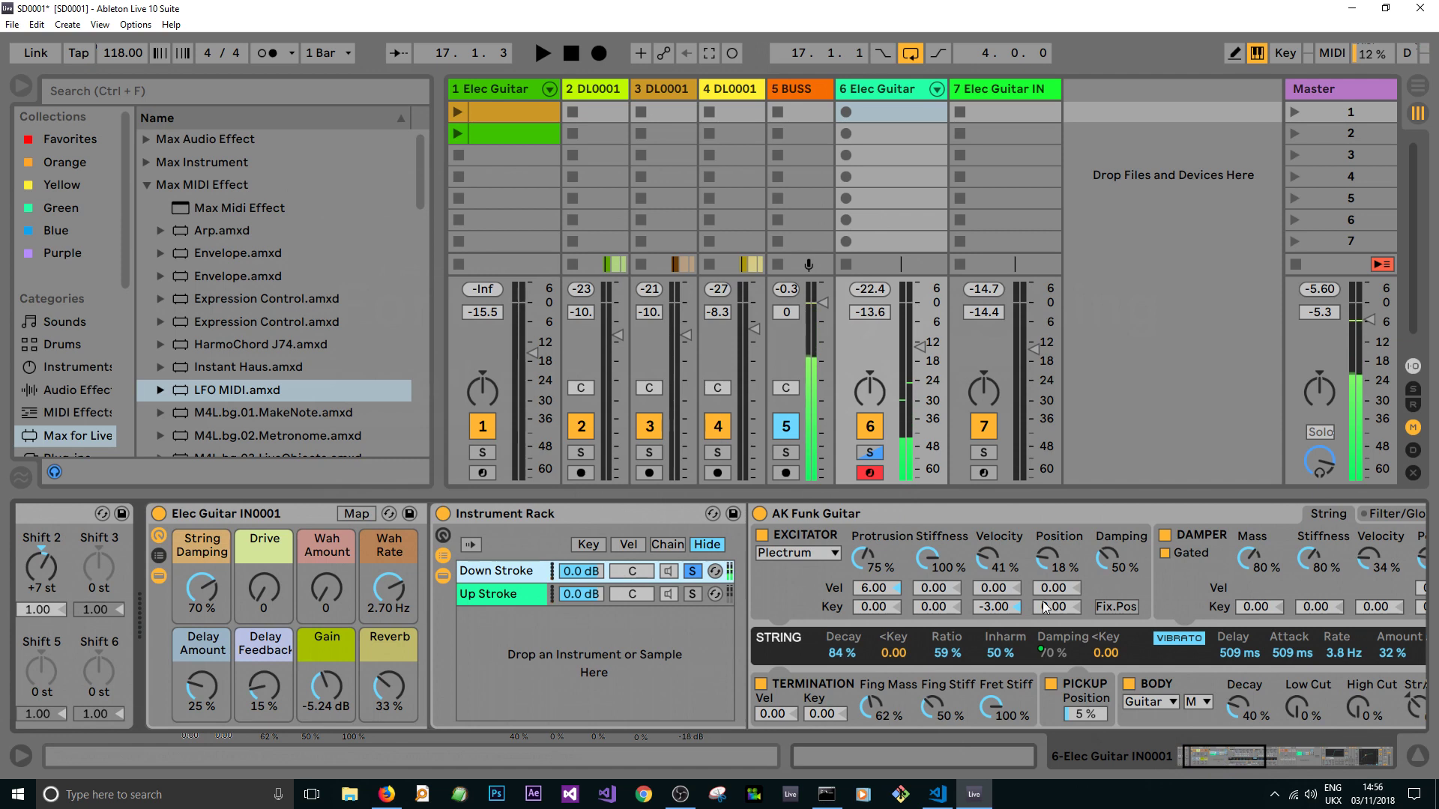
drag(1222, 751, 1228, 752)
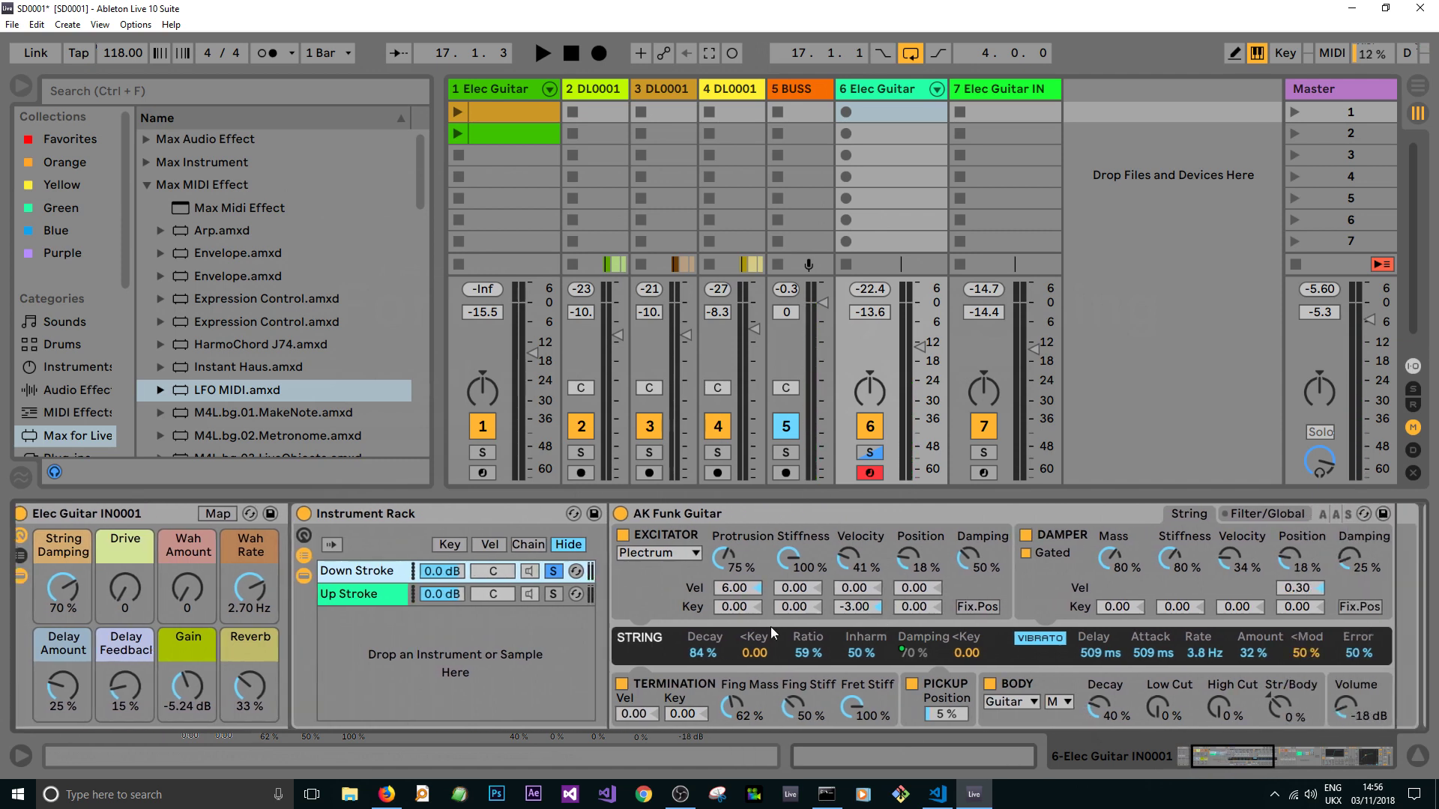
click(25, 752)
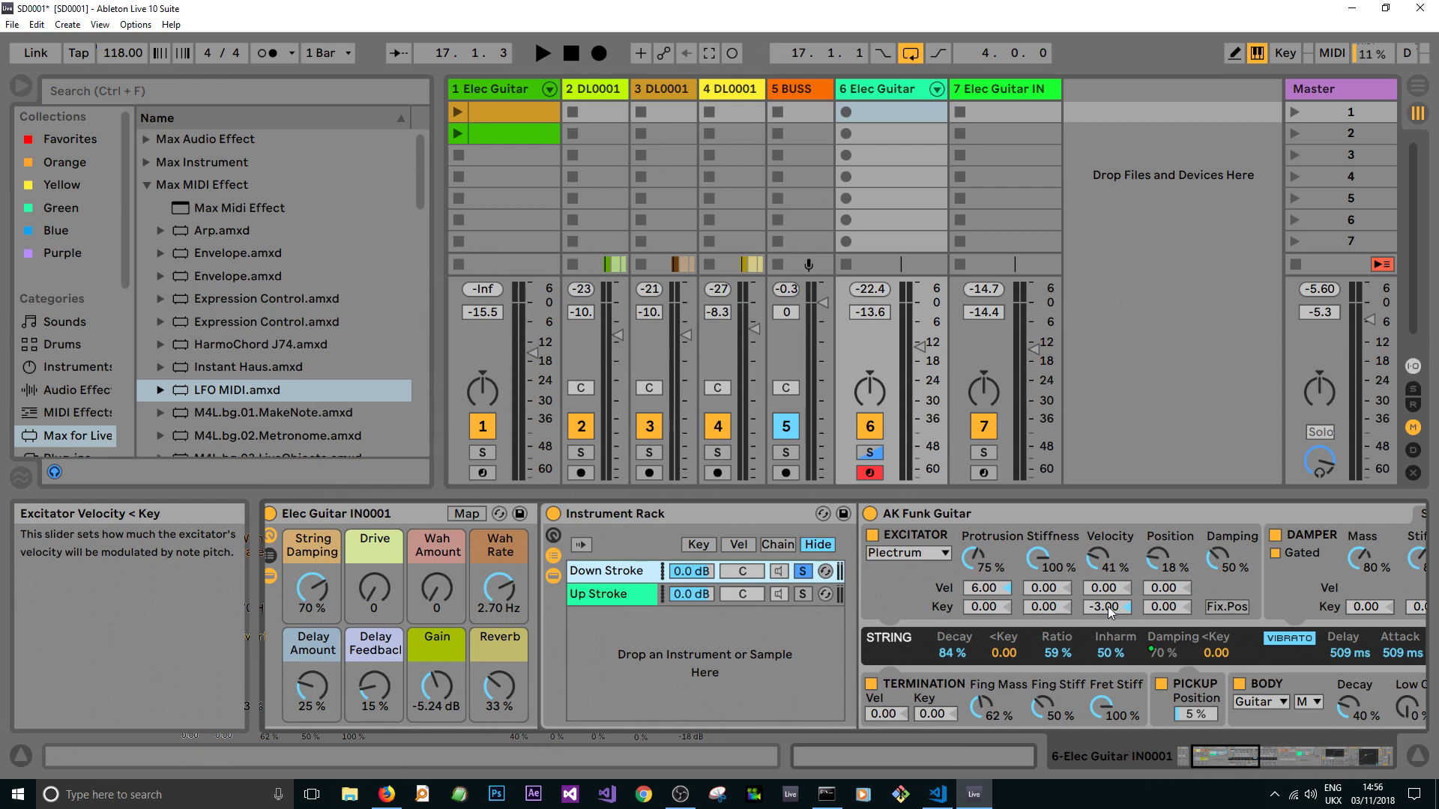
click(16, 757)
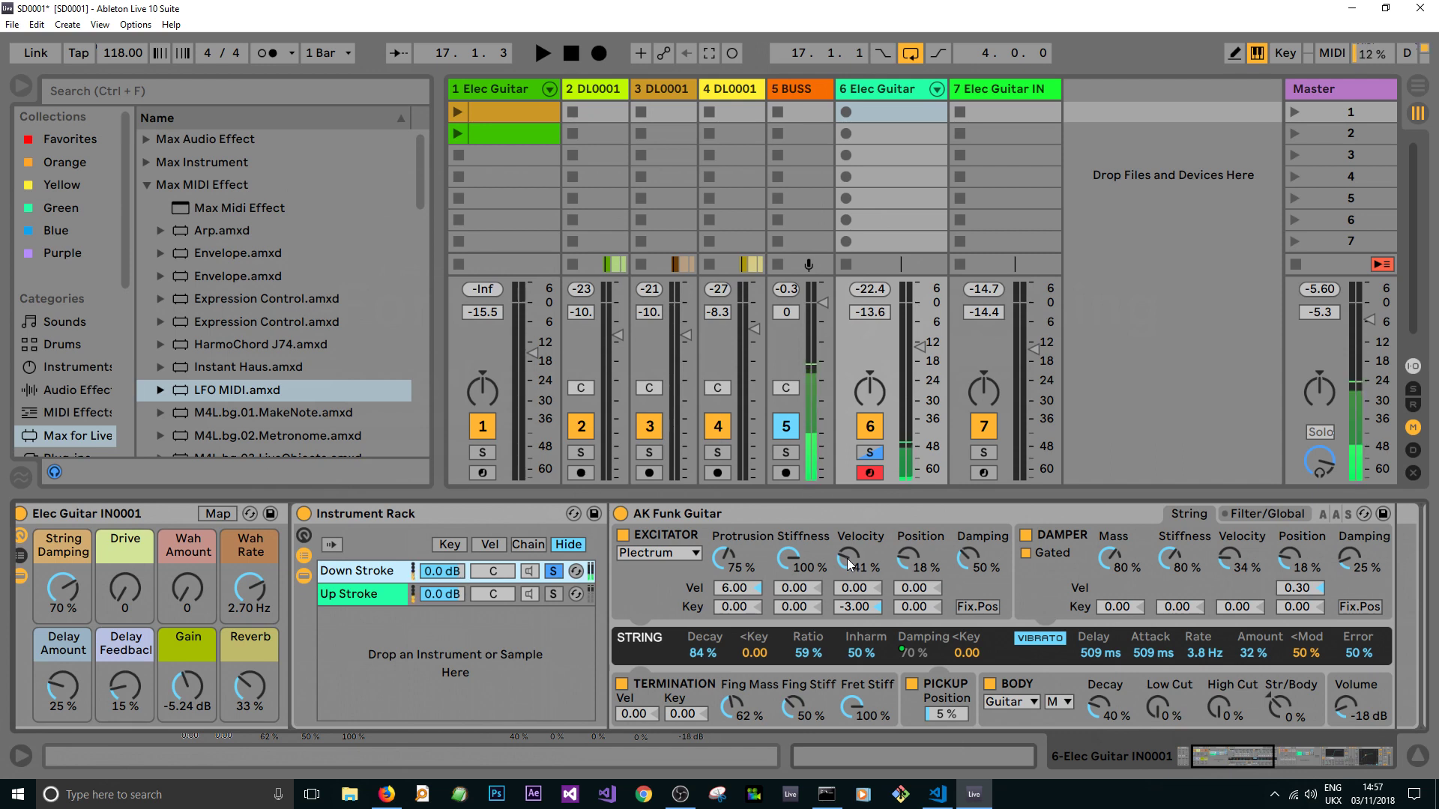
Step: Audition low and high Excitator Velocity amounts on the Down Stroke chain, finishing at 35%
mouse_move(849, 563)
mouse_down()
mouse_move(849, 595)
mouse_move(852, 577)
mouse_up()
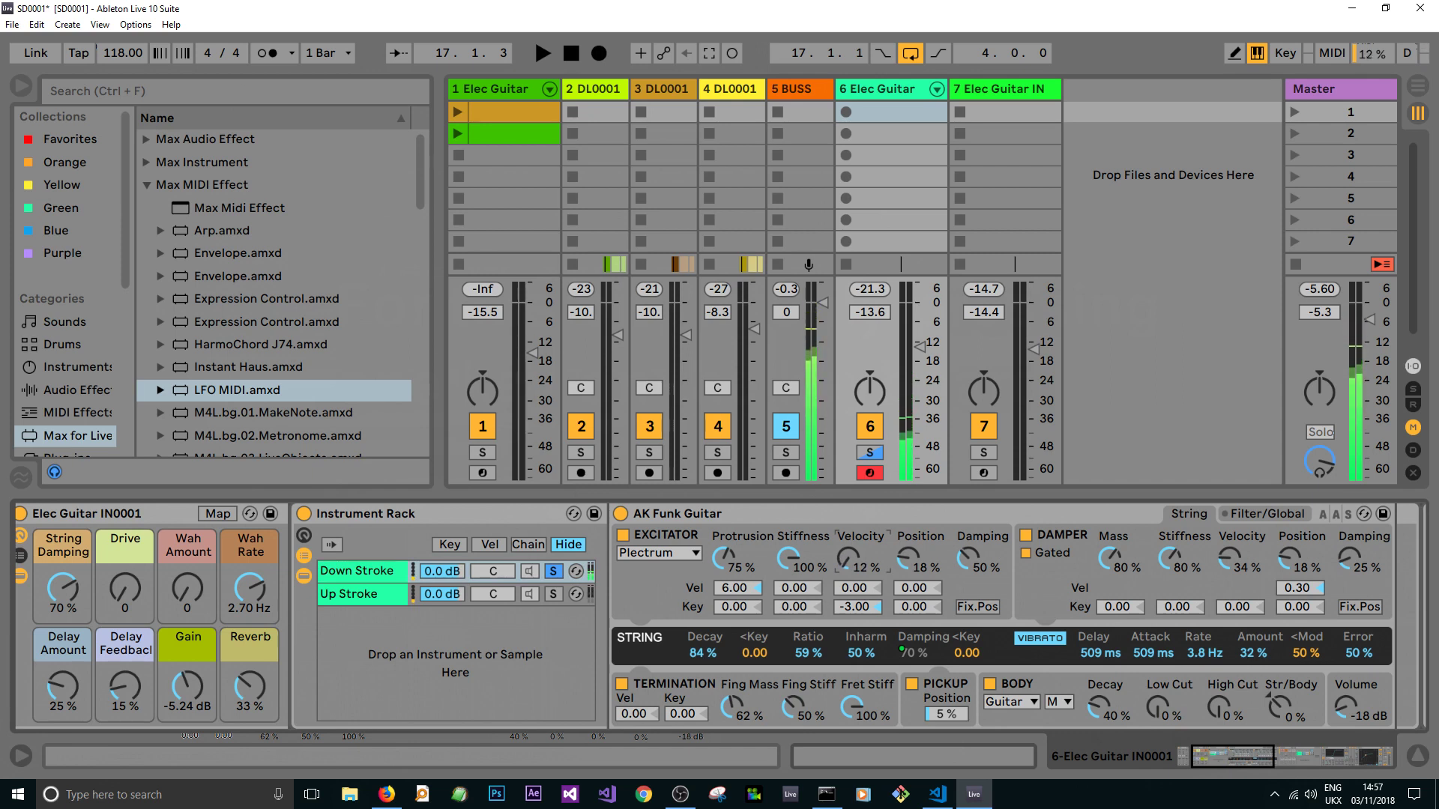
drag(849, 559, 849, 561)
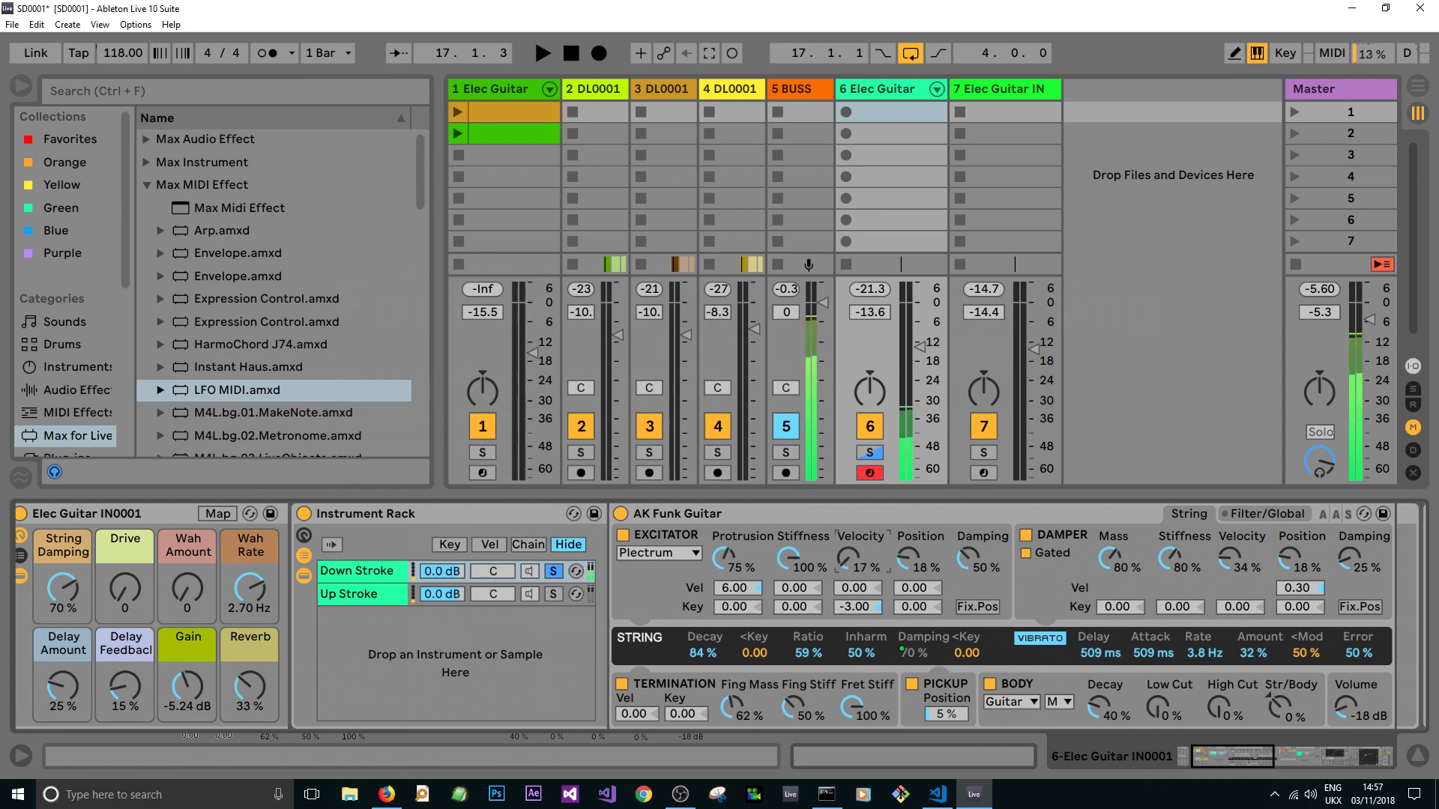
drag(848, 558, 848, 540)
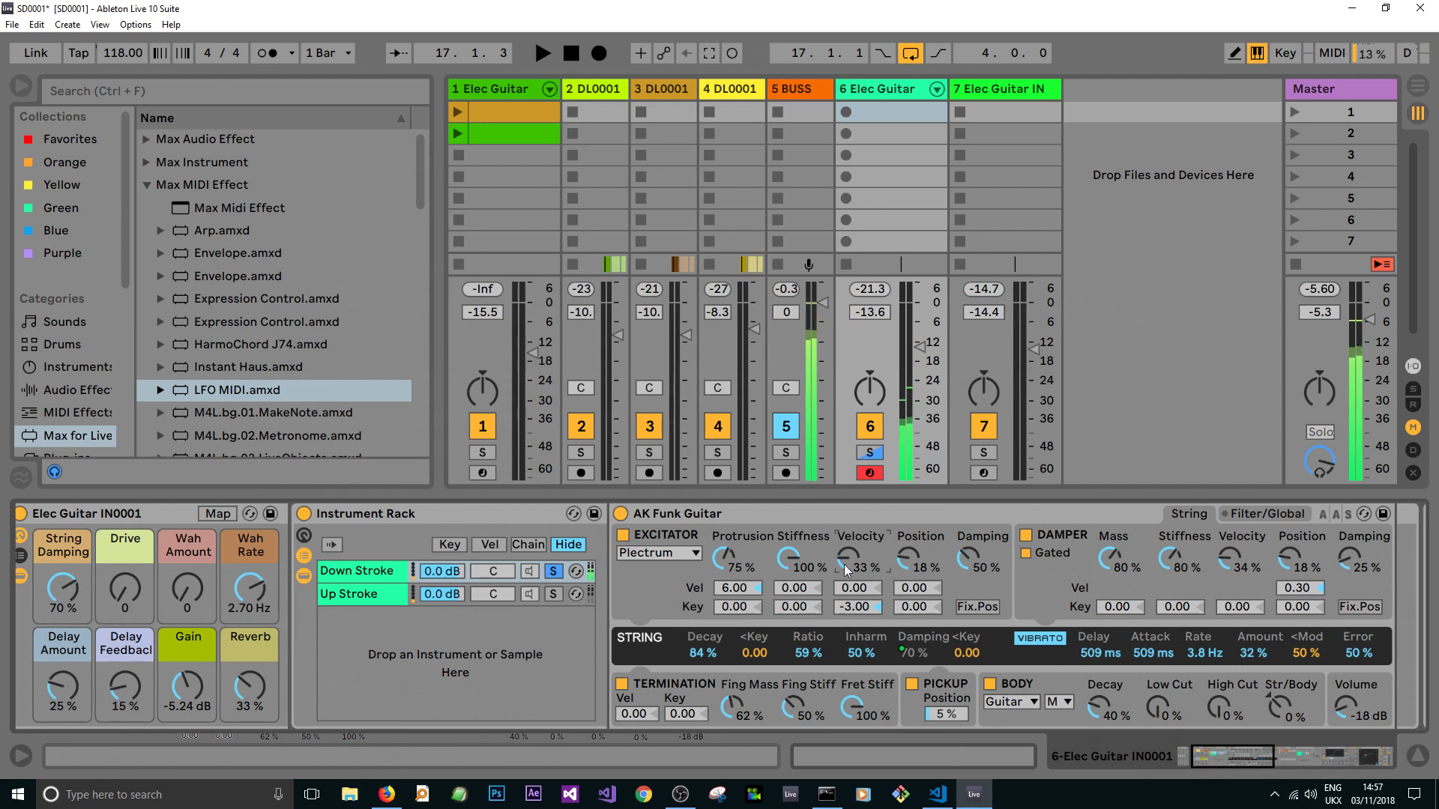
drag(854, 560, 854, 535)
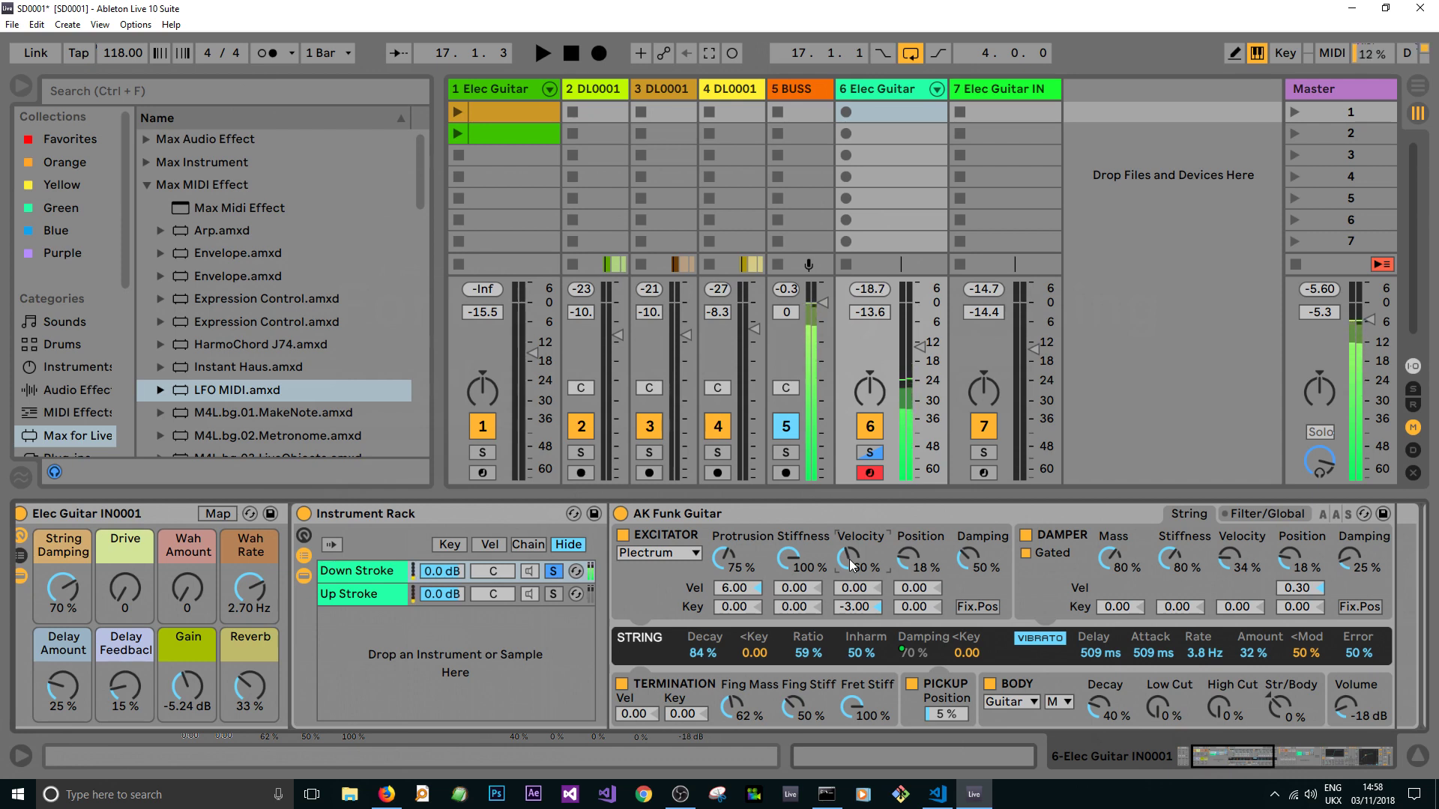
drag(851, 563, 851, 577)
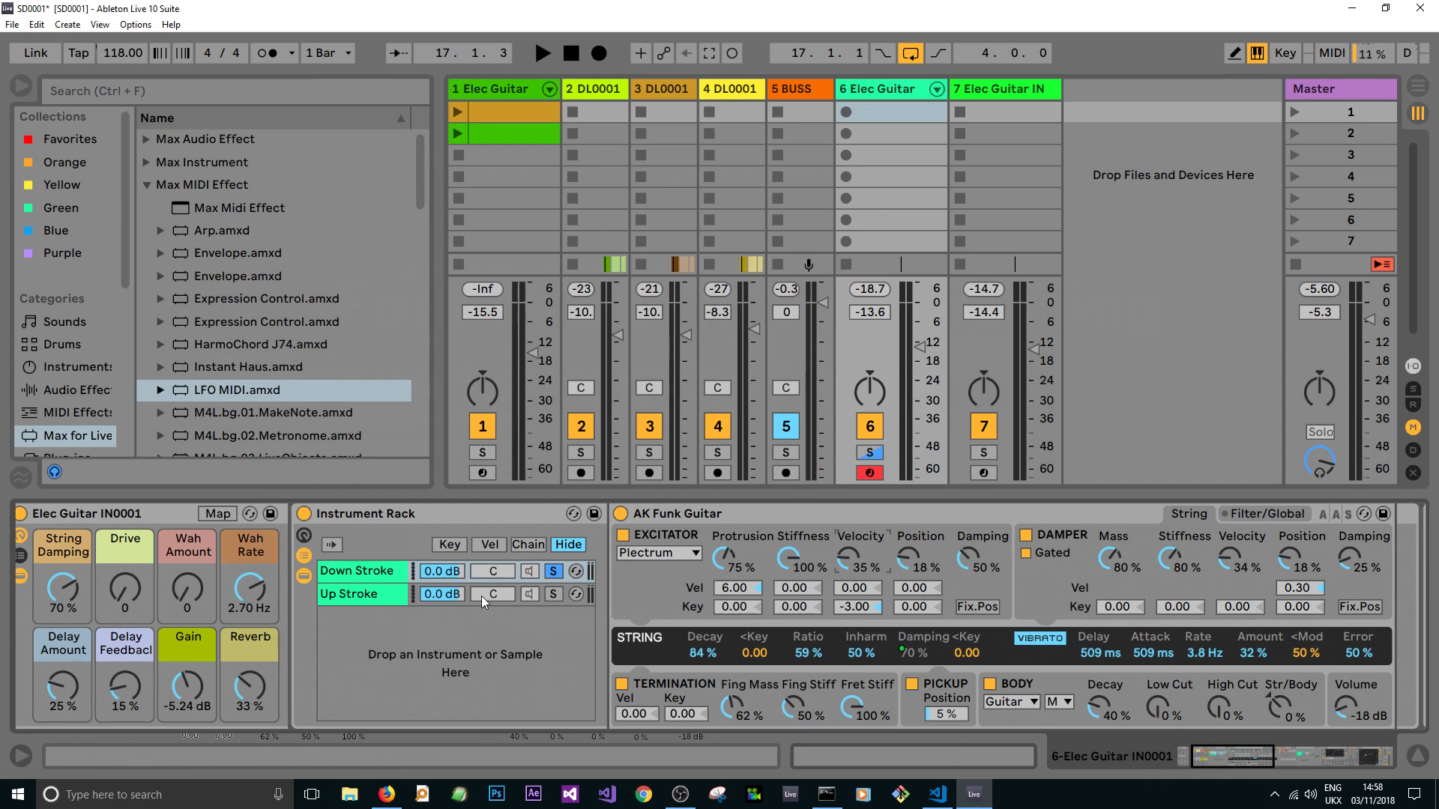
Step: Solo the Up Stroke chain, compare its settings with Down Stroke, and raise its Excitator Velocity to 32%
click(555, 594)
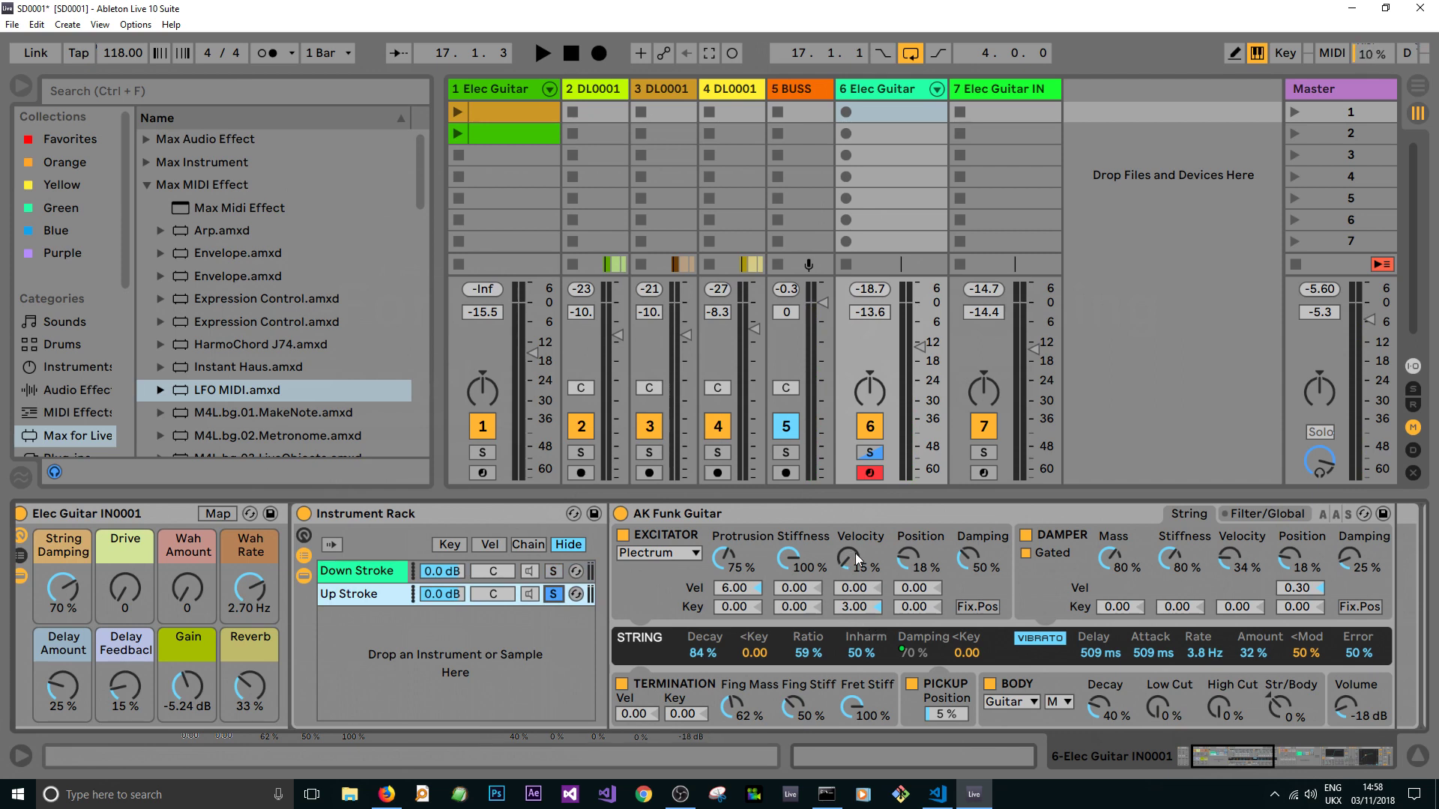
click(352, 571)
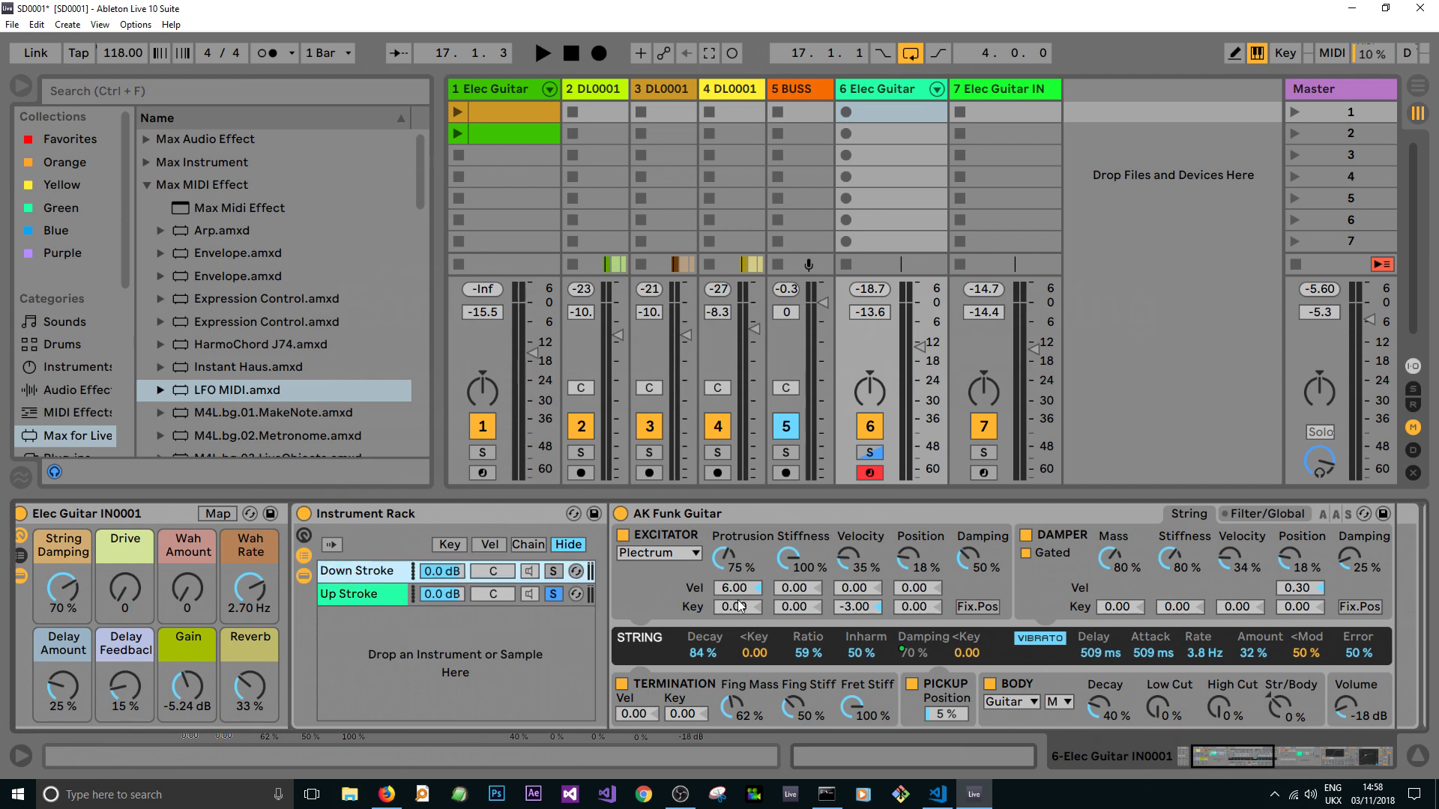
click(363, 591)
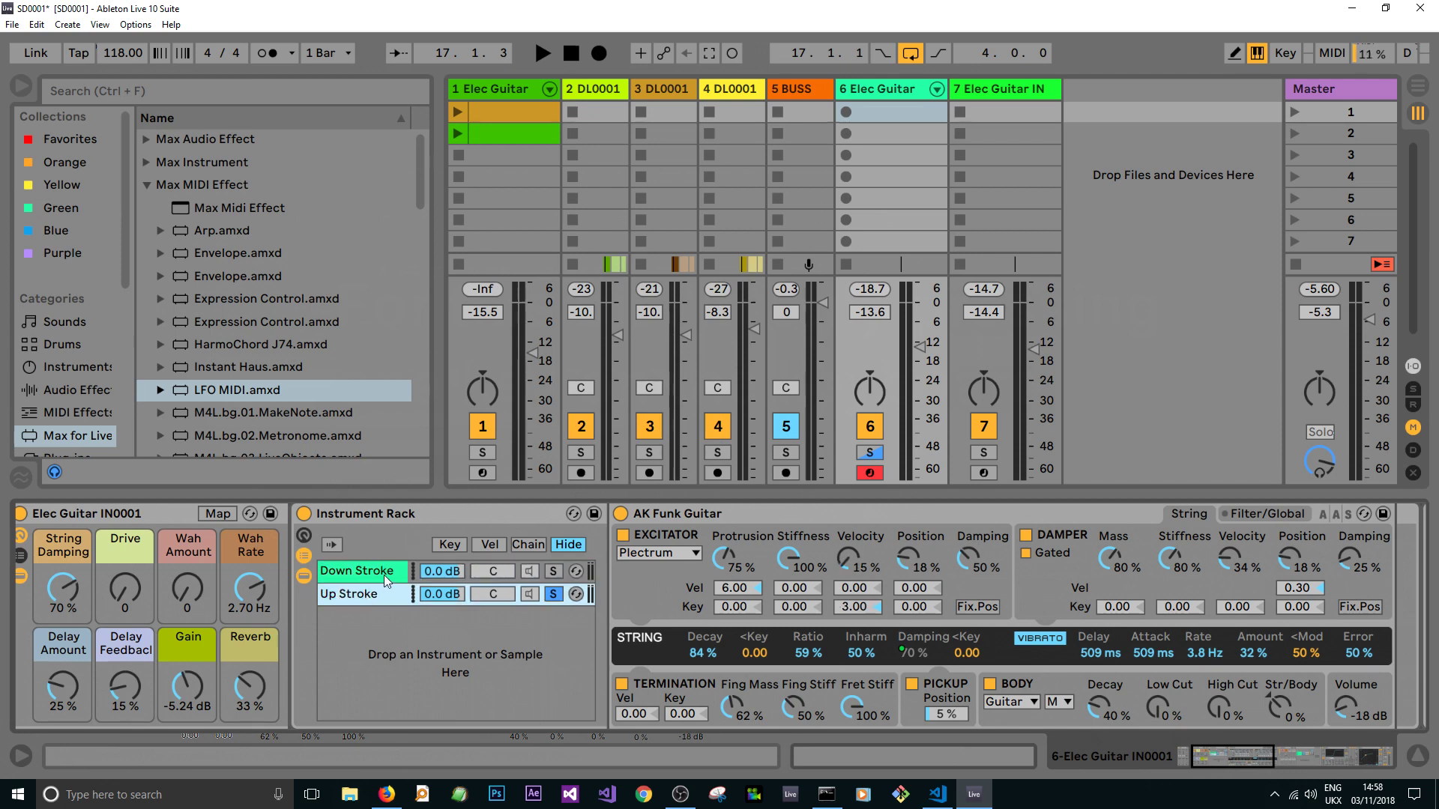
click(384, 574)
key(Up)
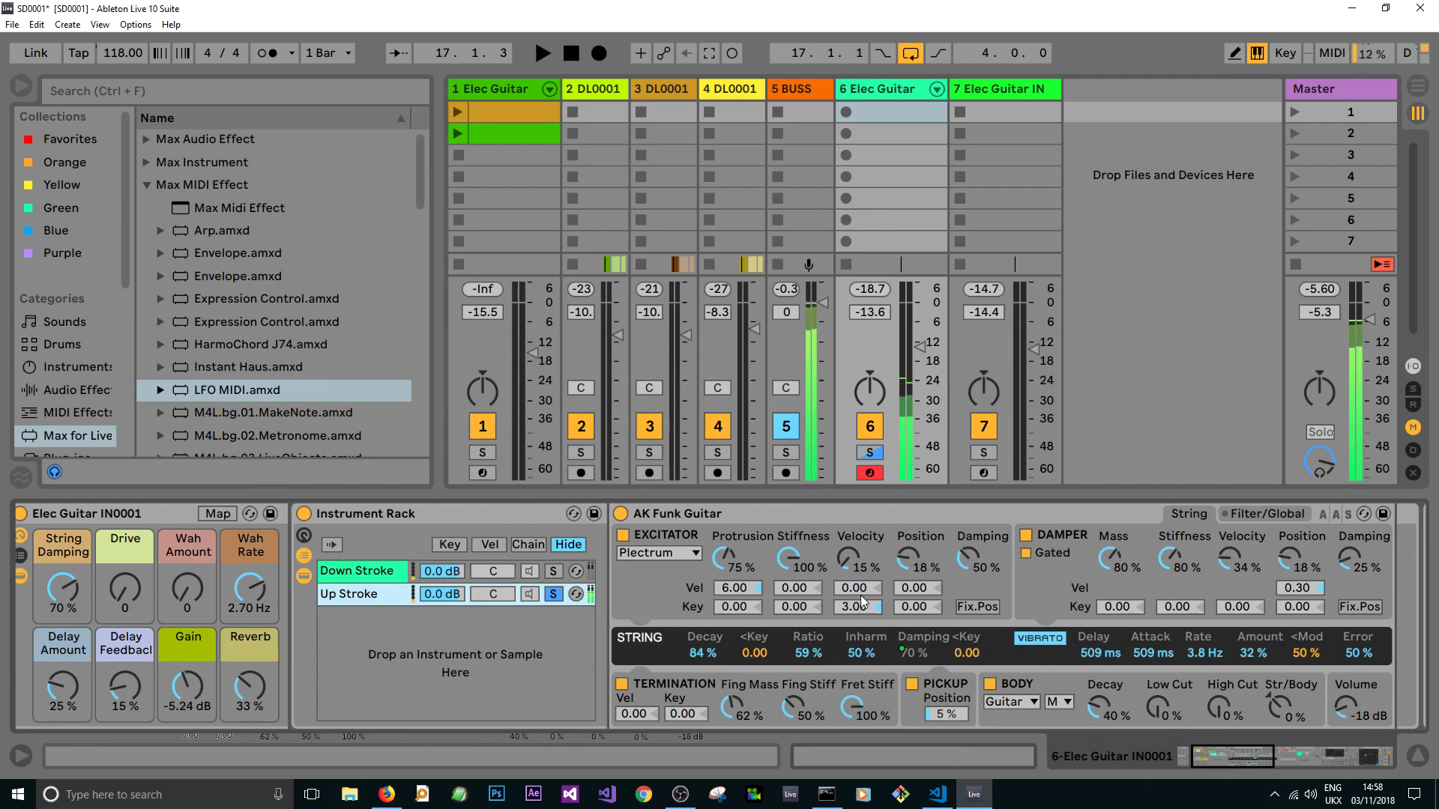
drag(852, 563, 851, 528)
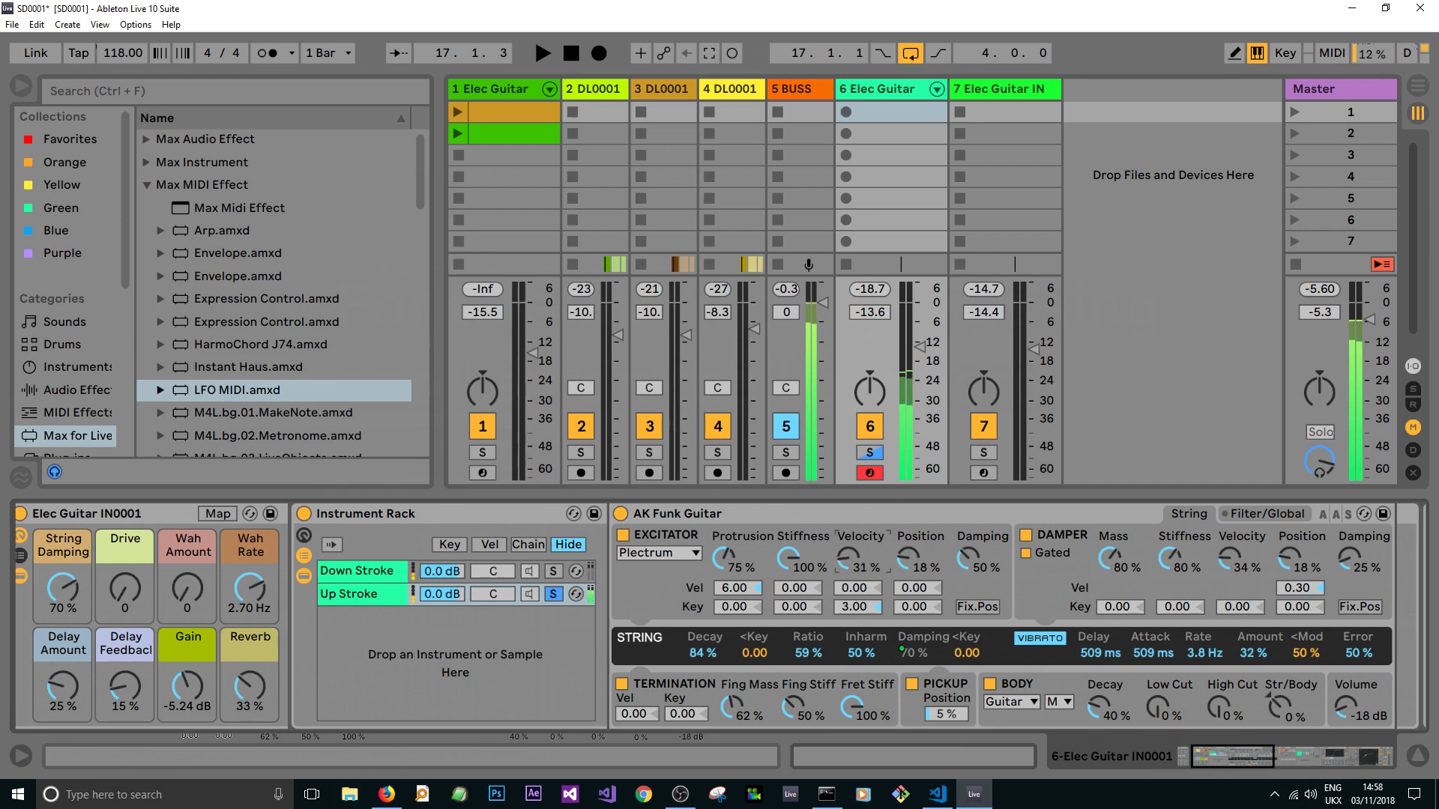
Step: Set the Down Stroke chain's Excitator Velocity to 55% and solo the two chains alternately to compare their sound
click(553, 571)
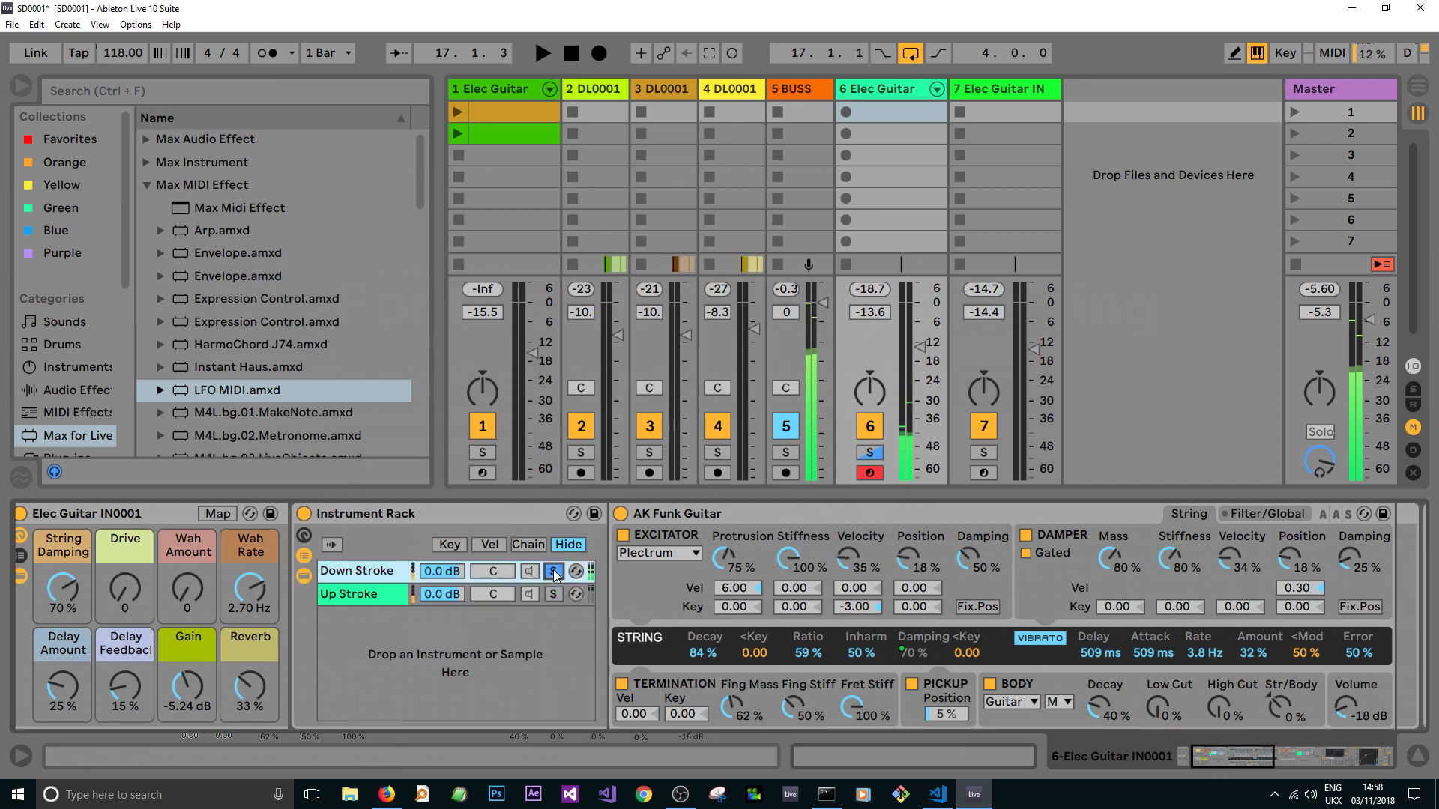
drag(848, 557, 848, 550)
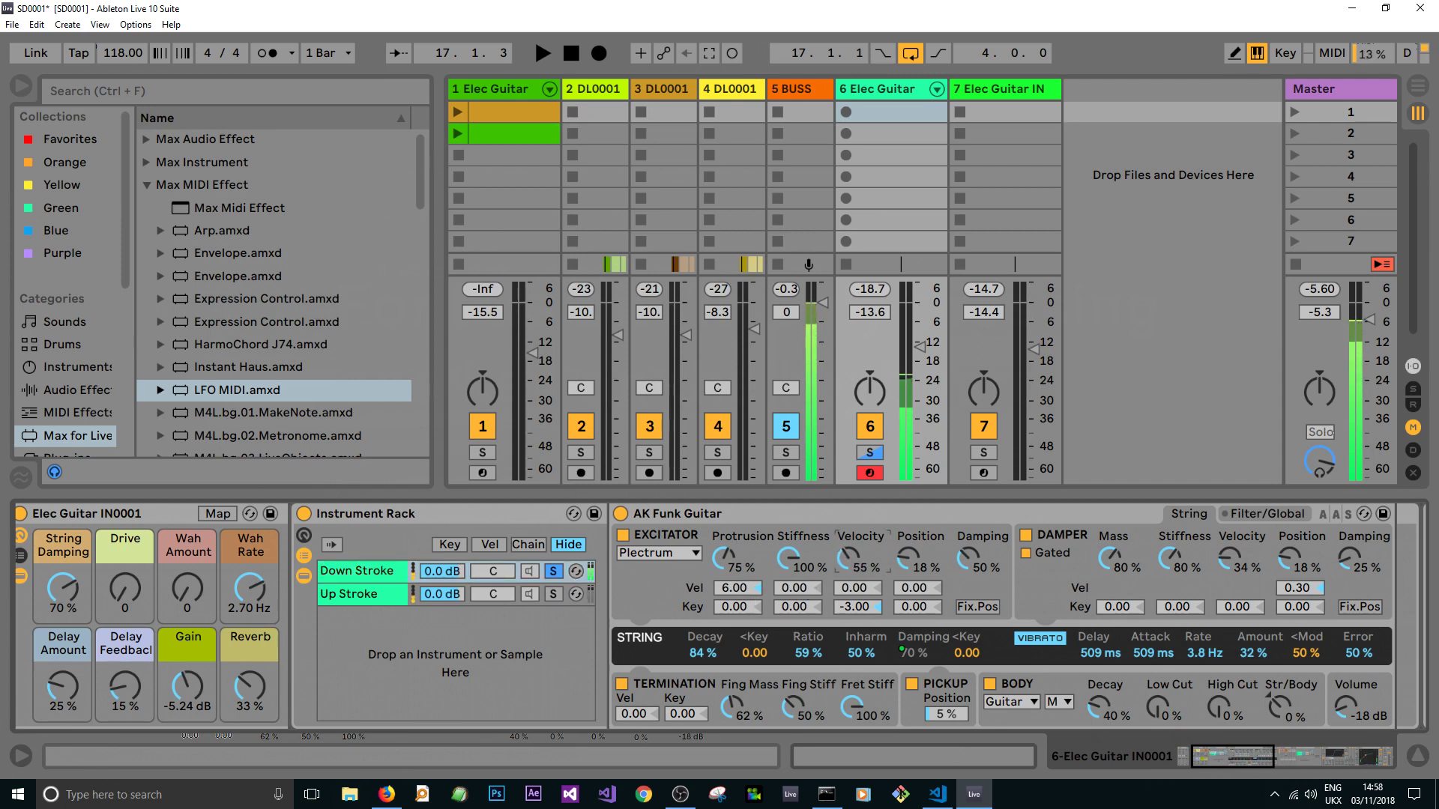
click(553, 594)
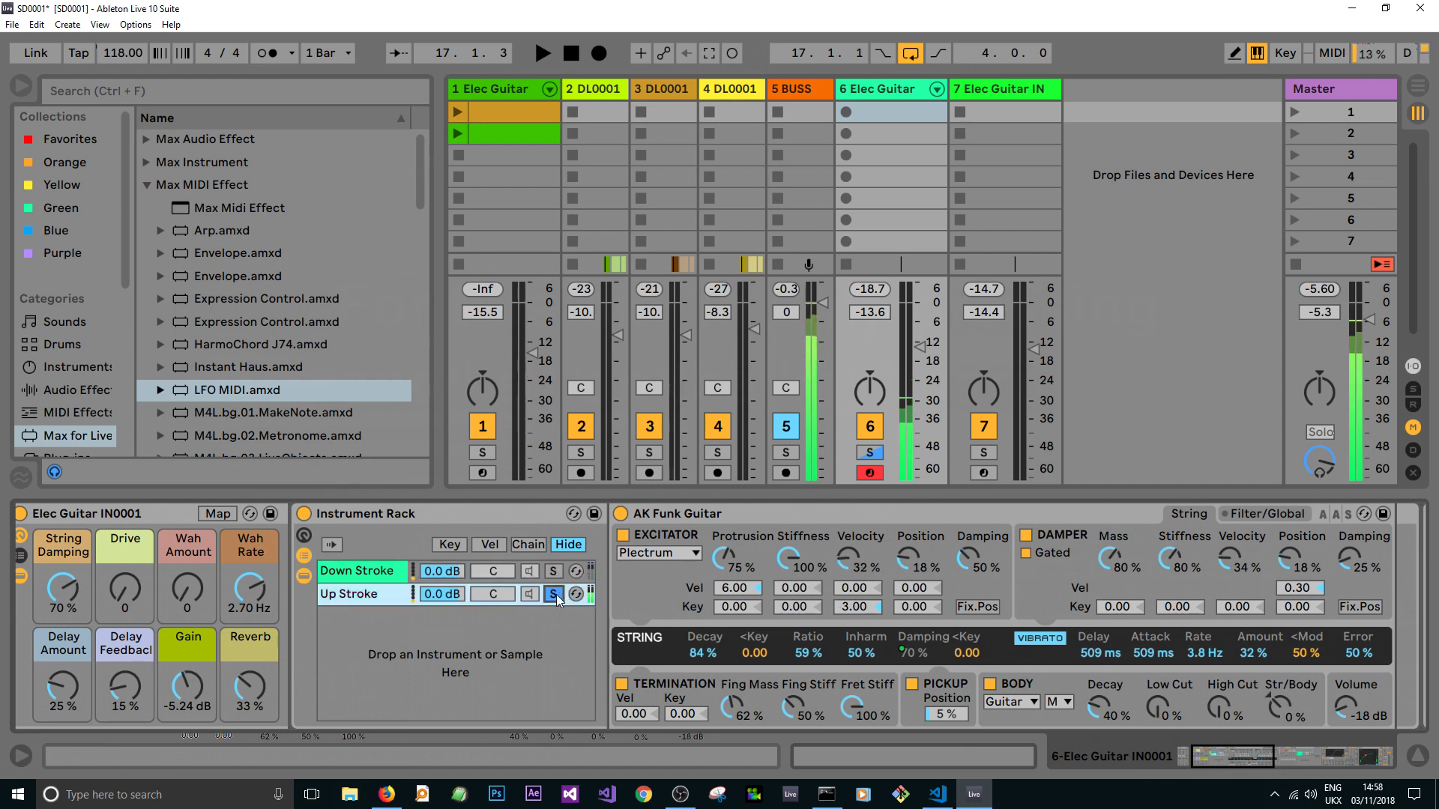
click(554, 571)
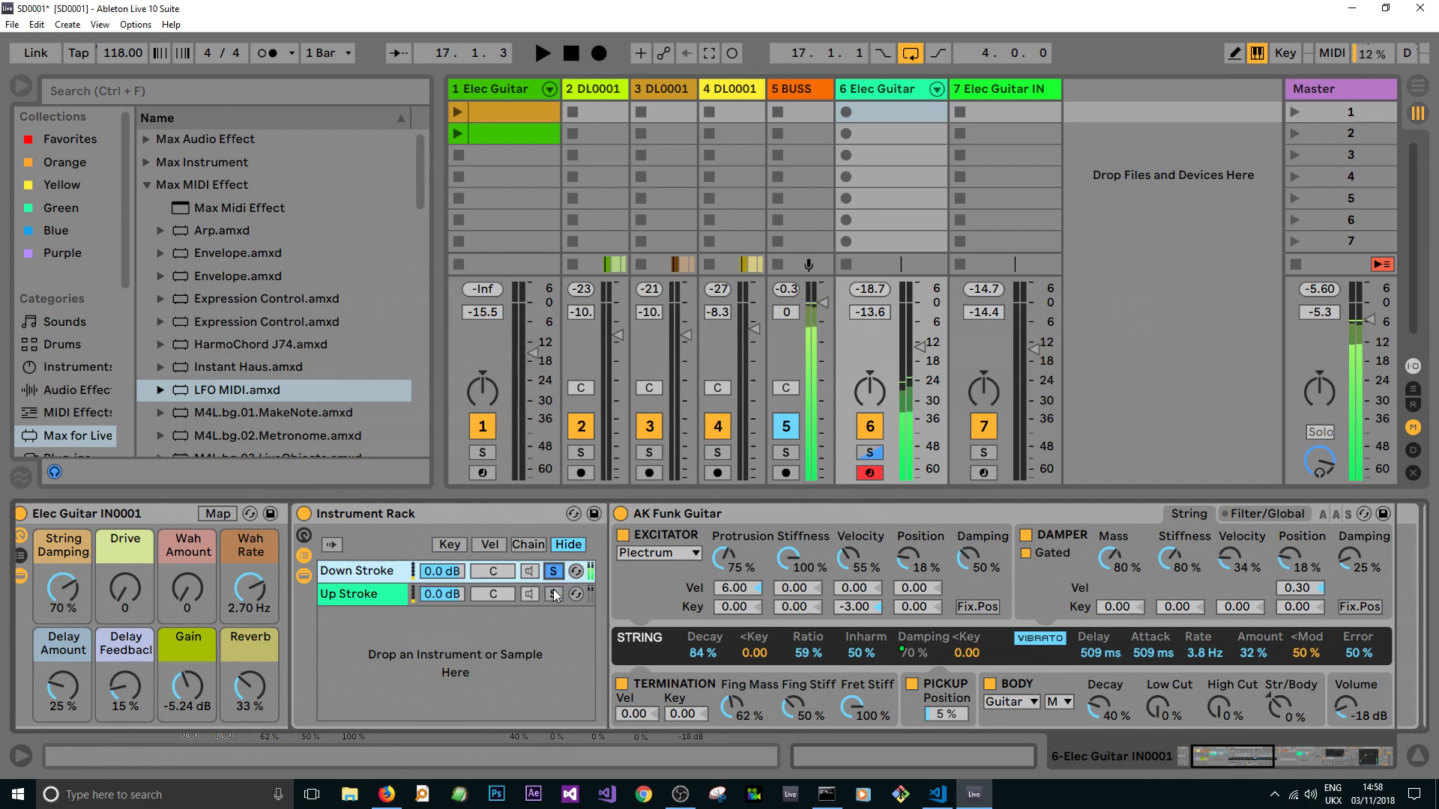
click(554, 594)
click(553, 572)
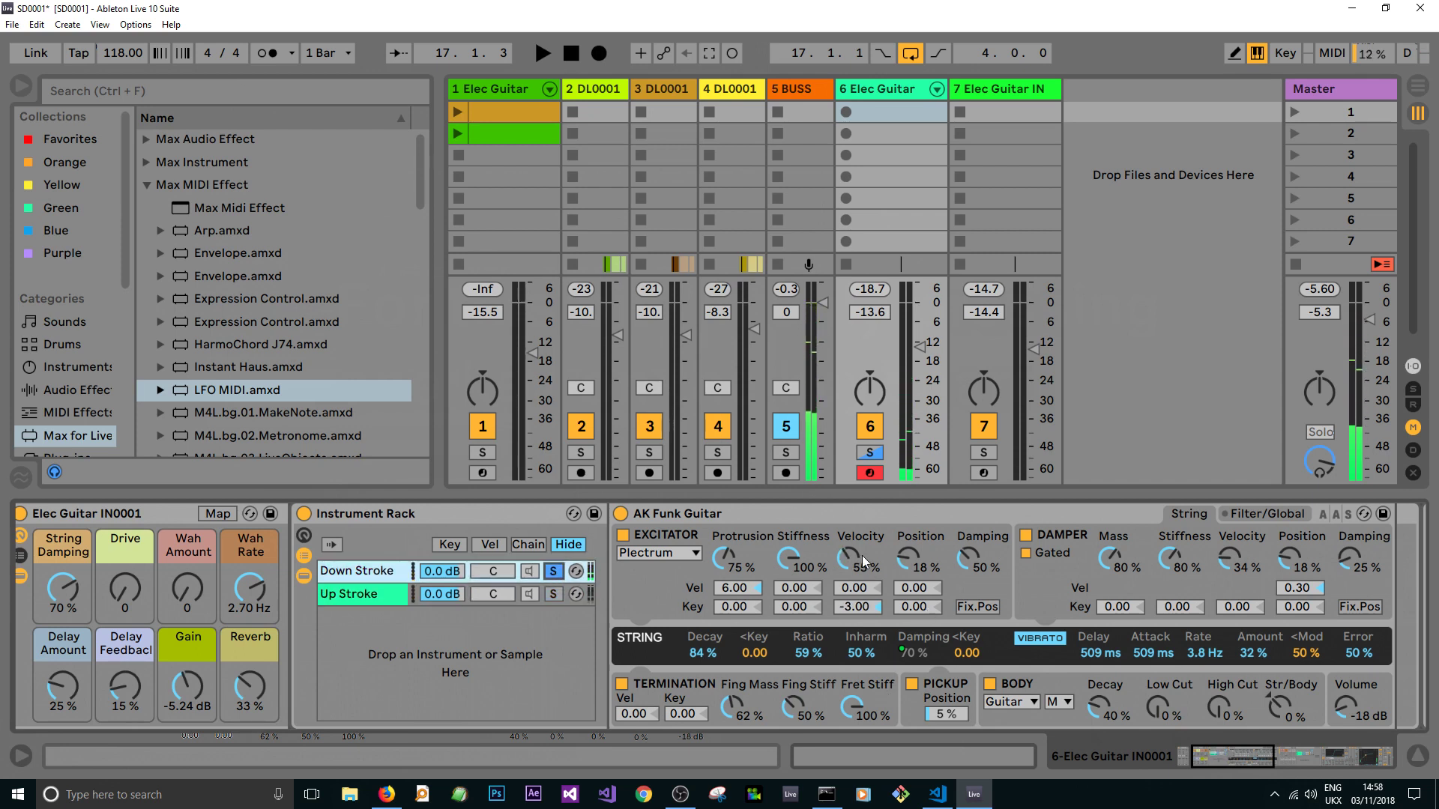
Step: Lower the Excitator Velocity to 39% on Down Stroke and to about 22% on the soloed Up Stroke chain
drag(864, 562, 864, 588)
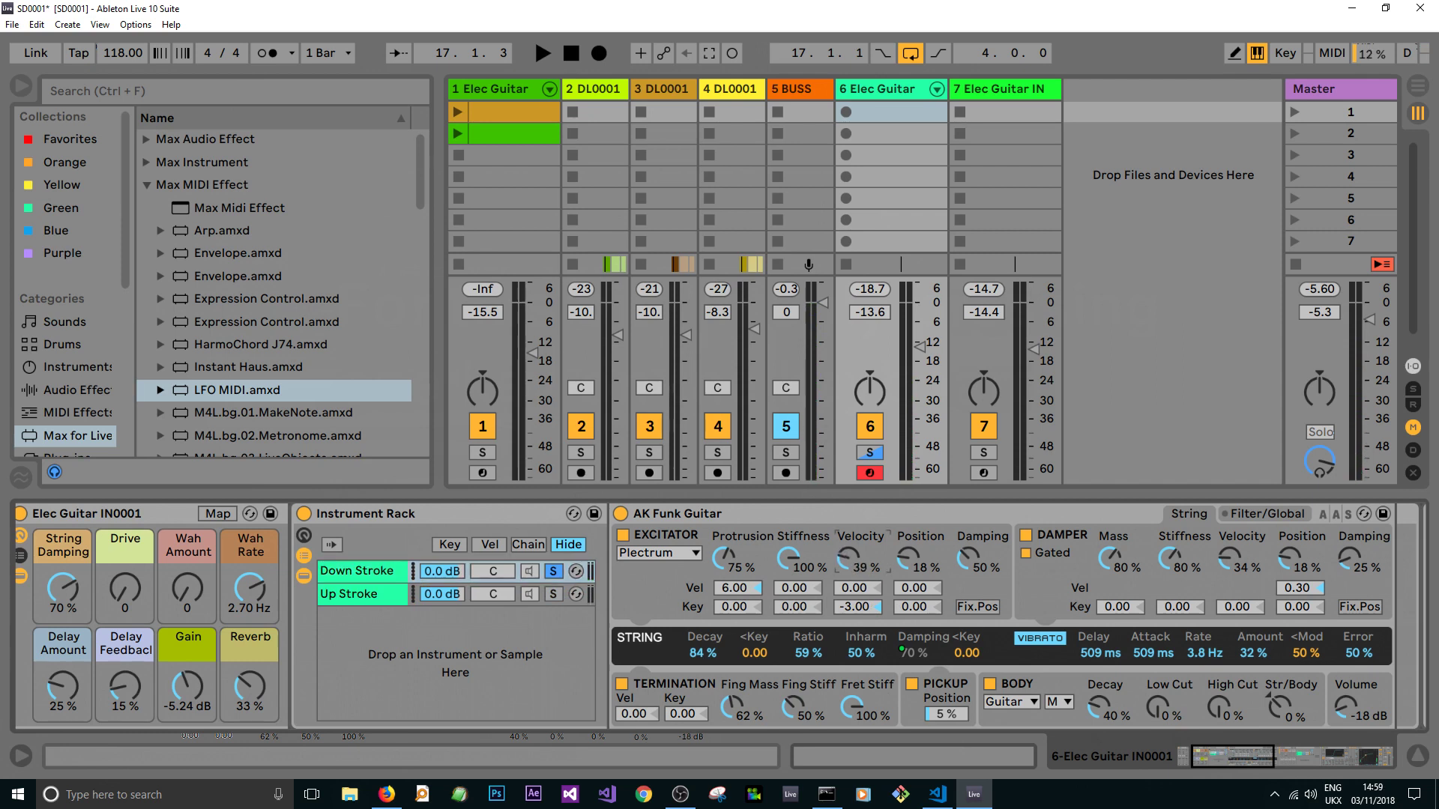
click(554, 594)
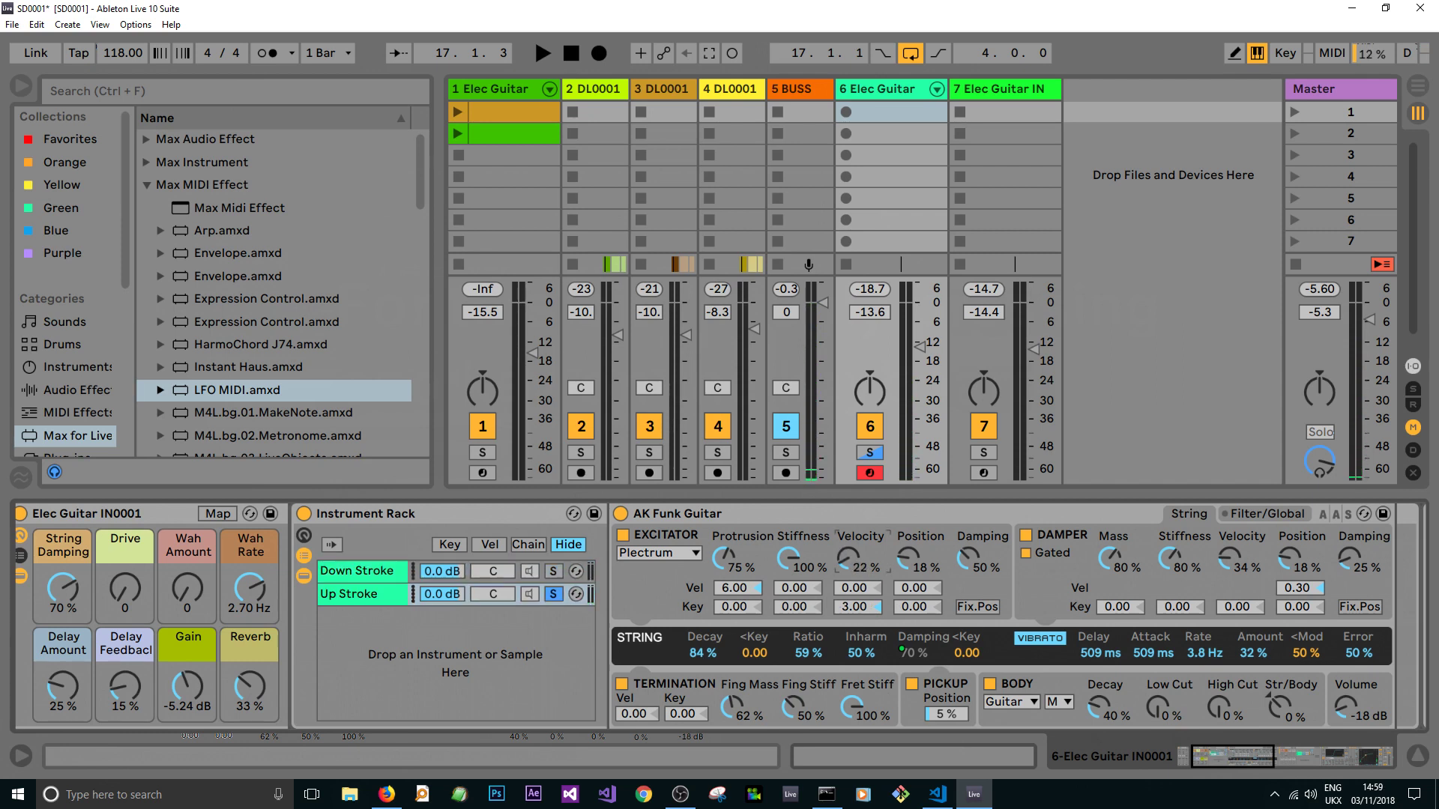
drag(849, 559, 849, 563)
Step: Select the 1 Elec Guitar track and examine its LFO MIDI device and the chain-selector zones of its Down Stroke and Up Stroke chains
click(509, 89)
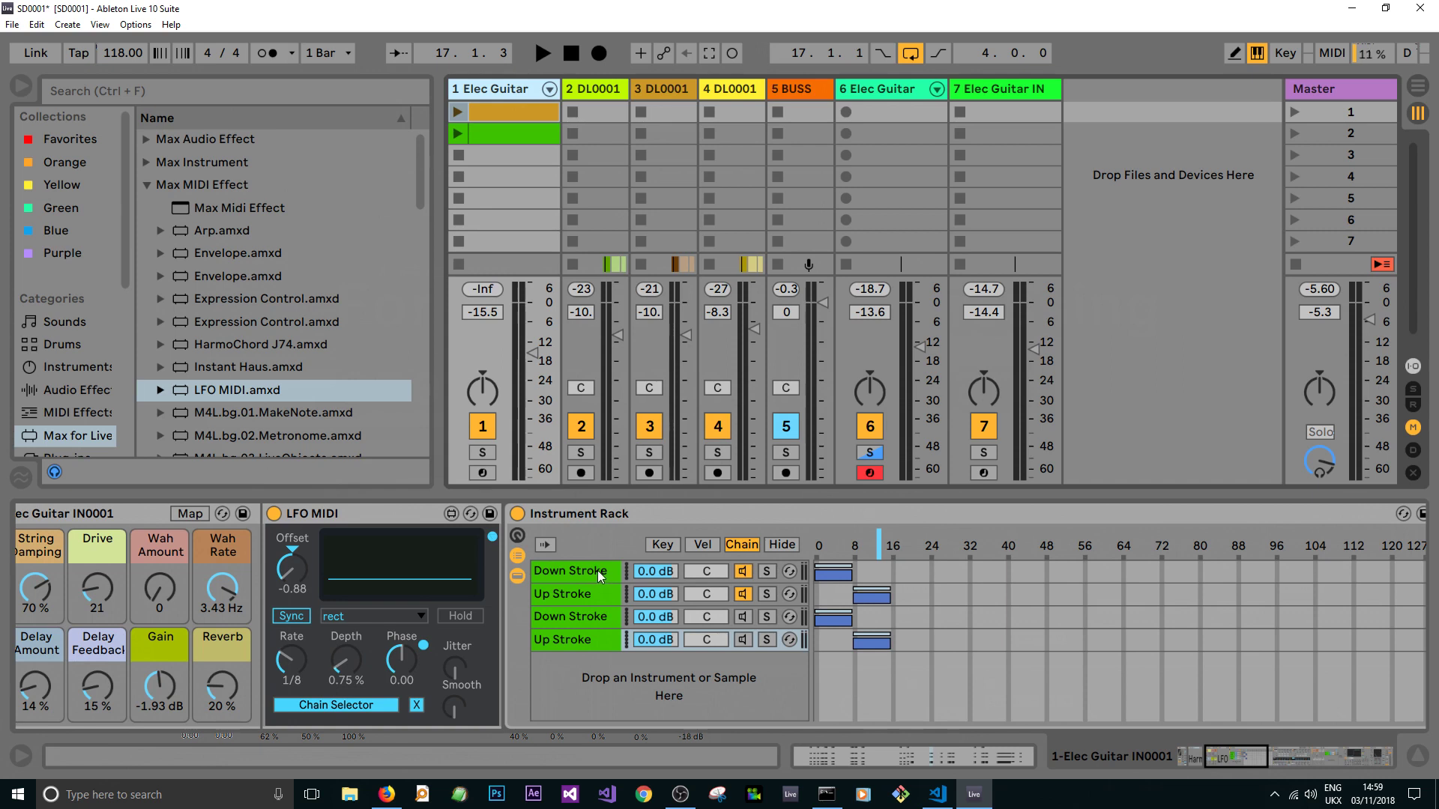
drag(1234, 758, 1238, 762)
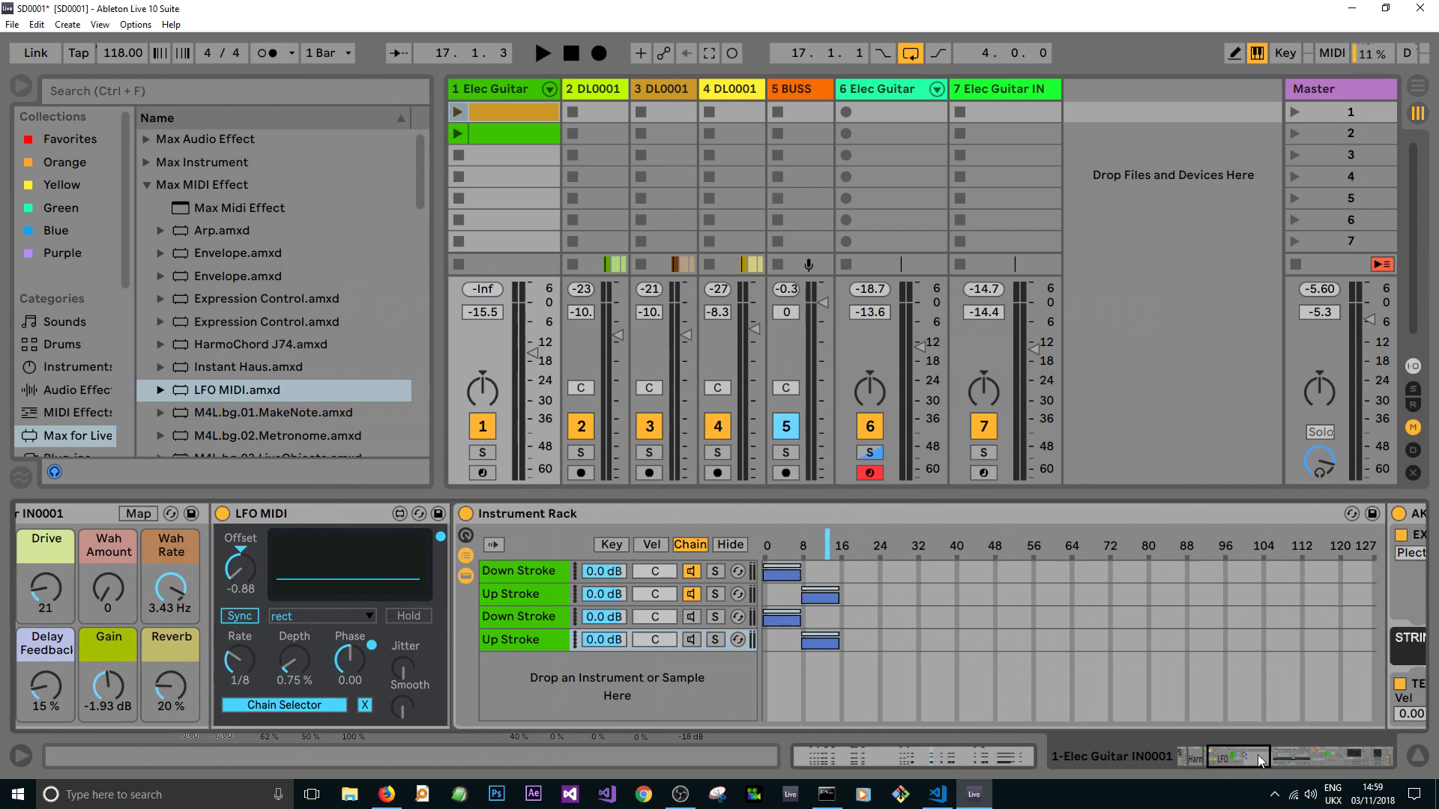
click(538, 570)
click(535, 599)
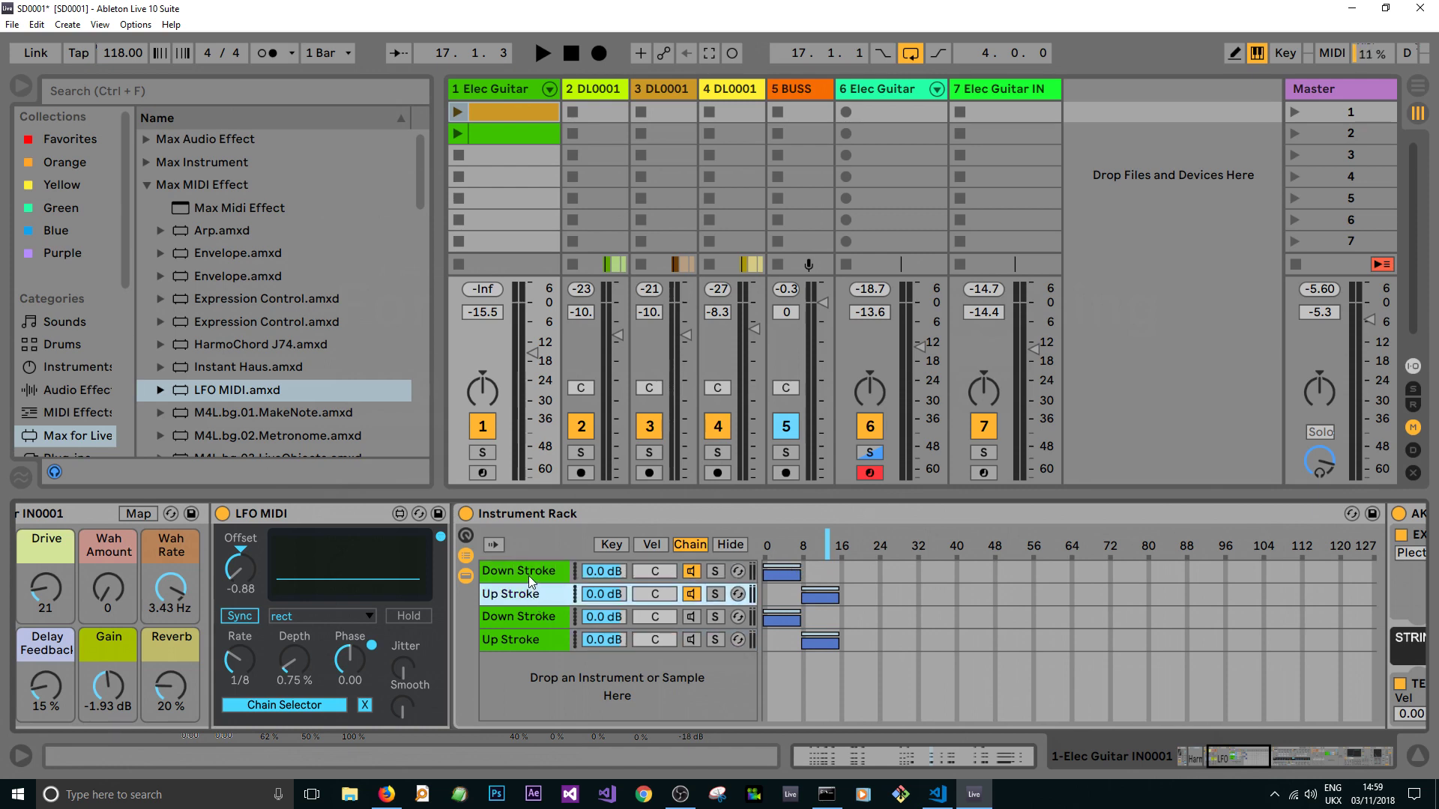
click(296, 514)
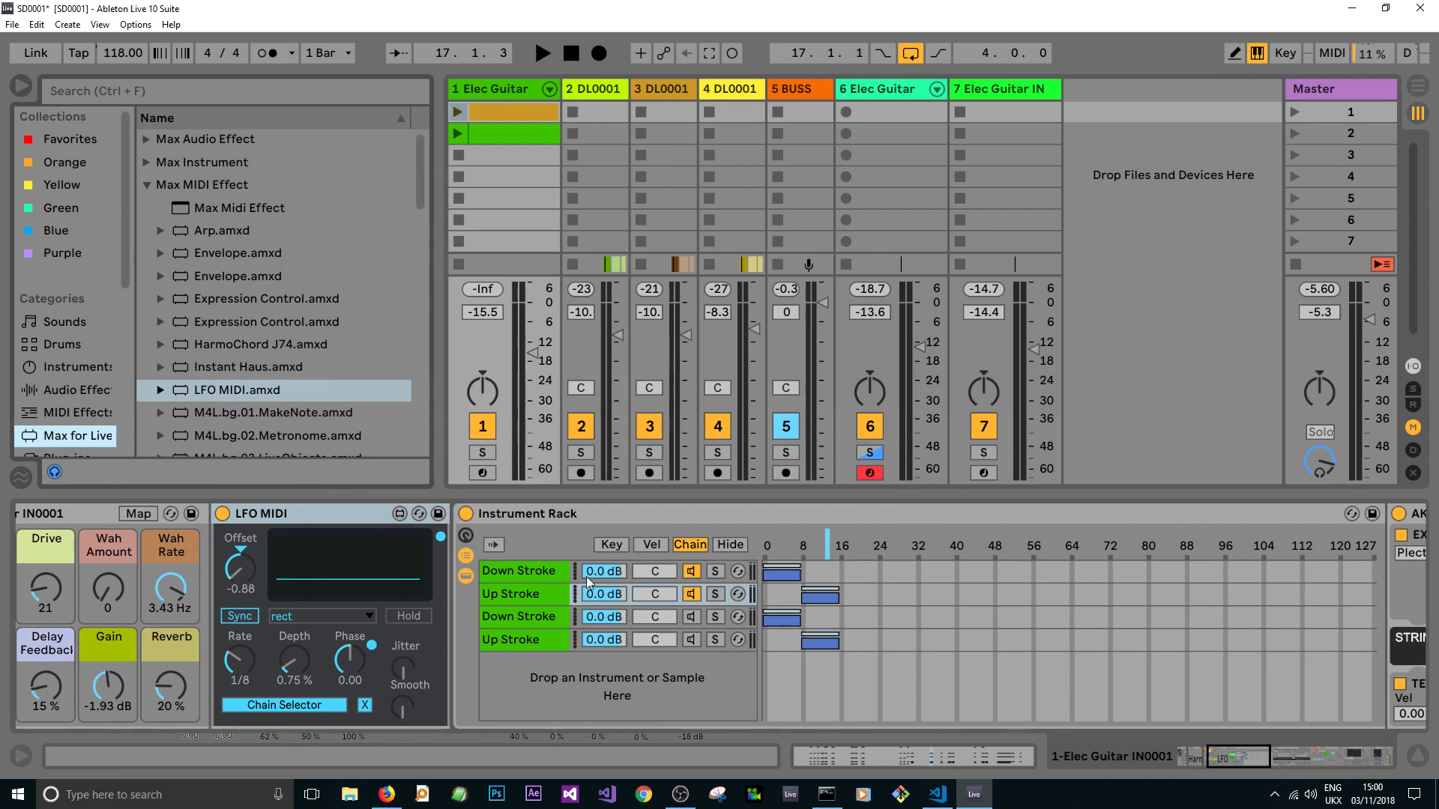
click(541, 574)
click(539, 602)
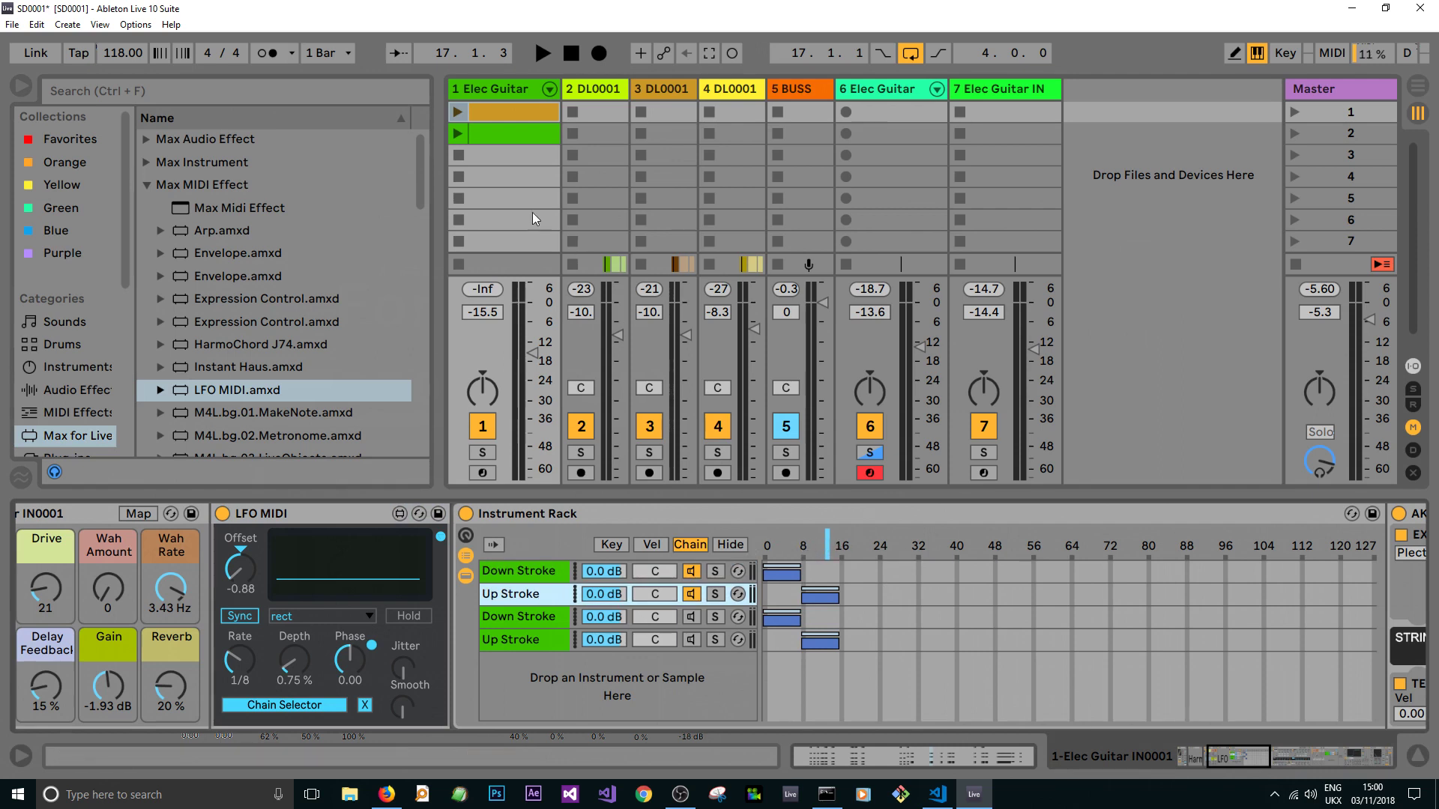
Step: Open the first clip of the 1 Elec Guitar track to show its notes and velocities
click(505, 114)
click(1007, 757)
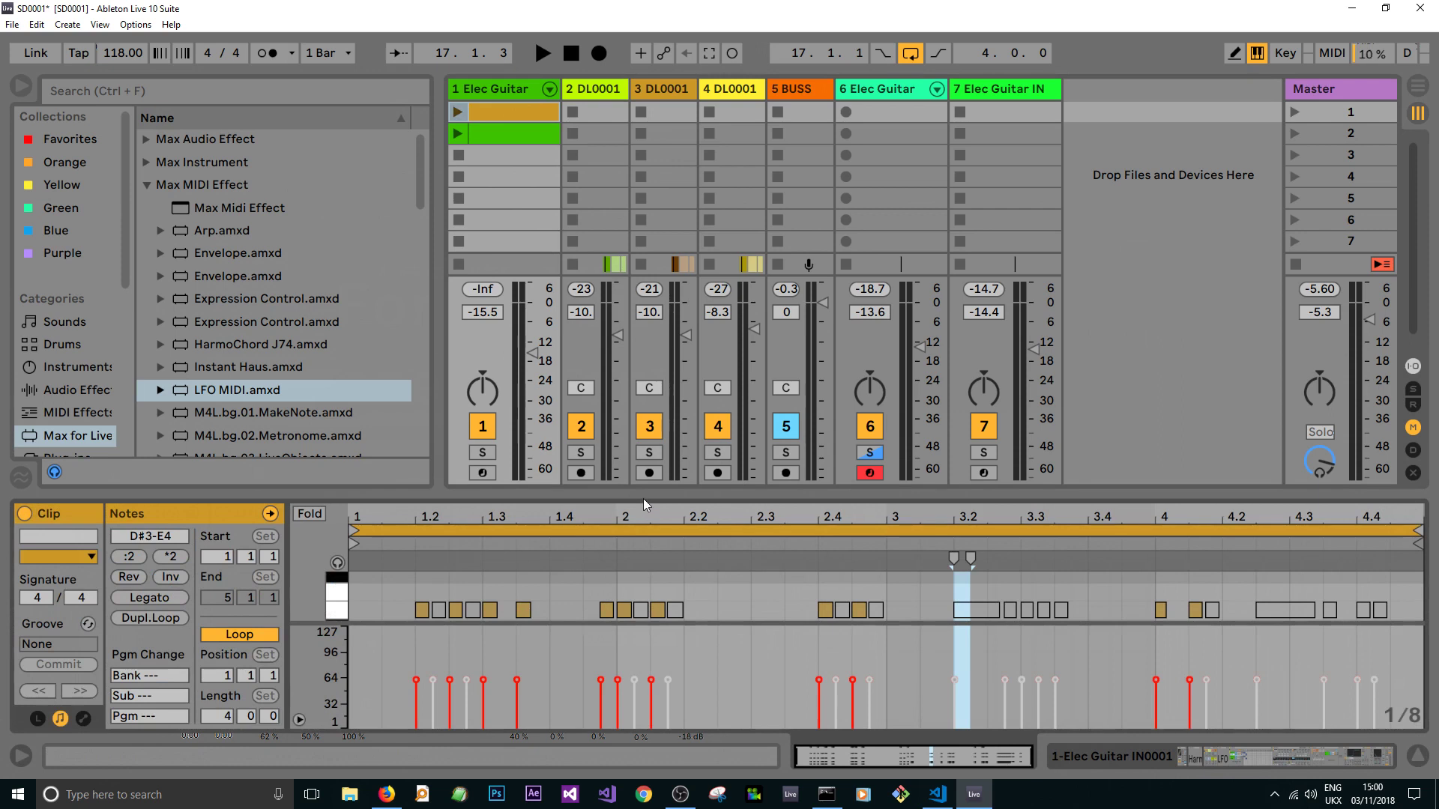
Step: Enlarge the clip's note editor, and show the macros and stroke chains of the 6 Elec Guitar track
drag(643, 496, 731, 173)
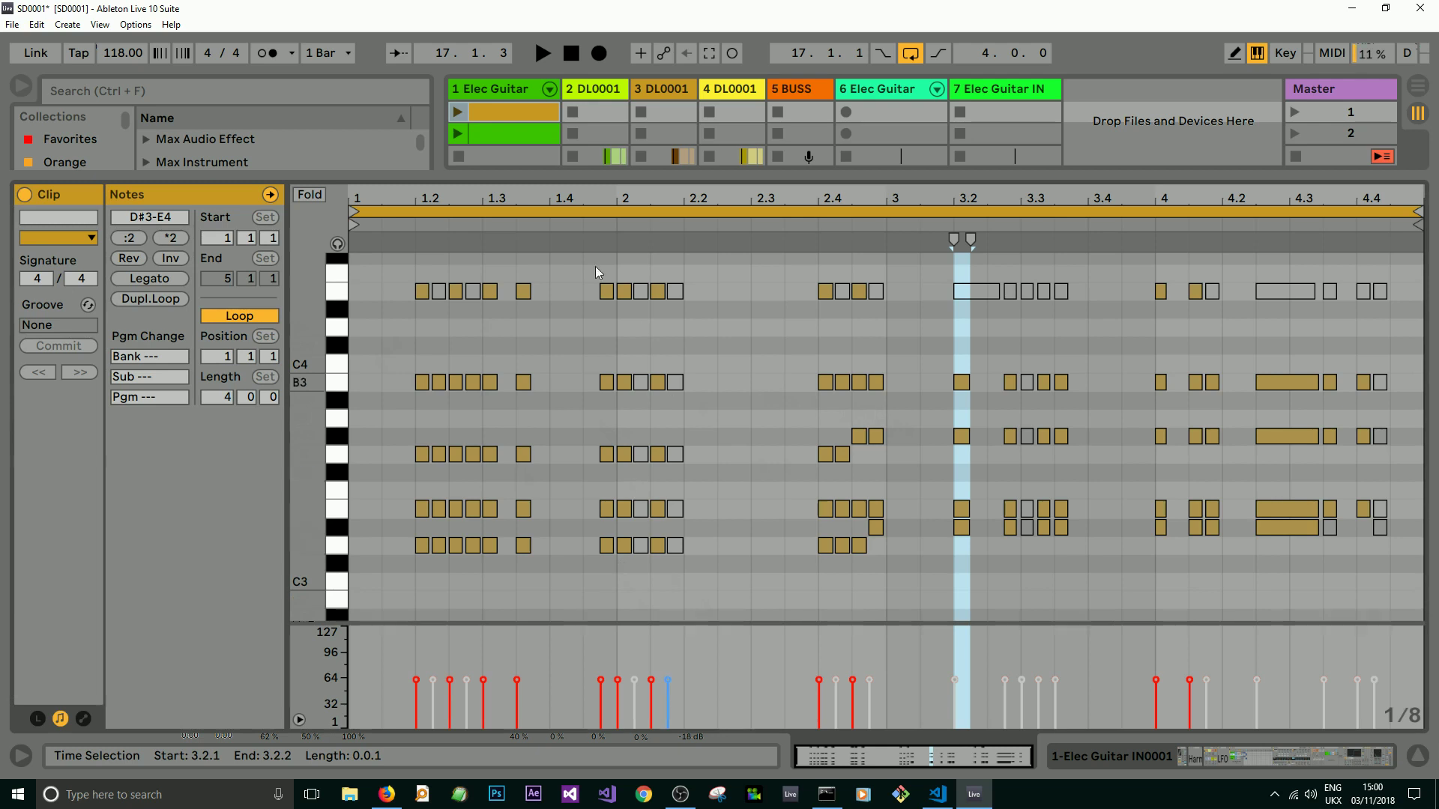
click(869, 90)
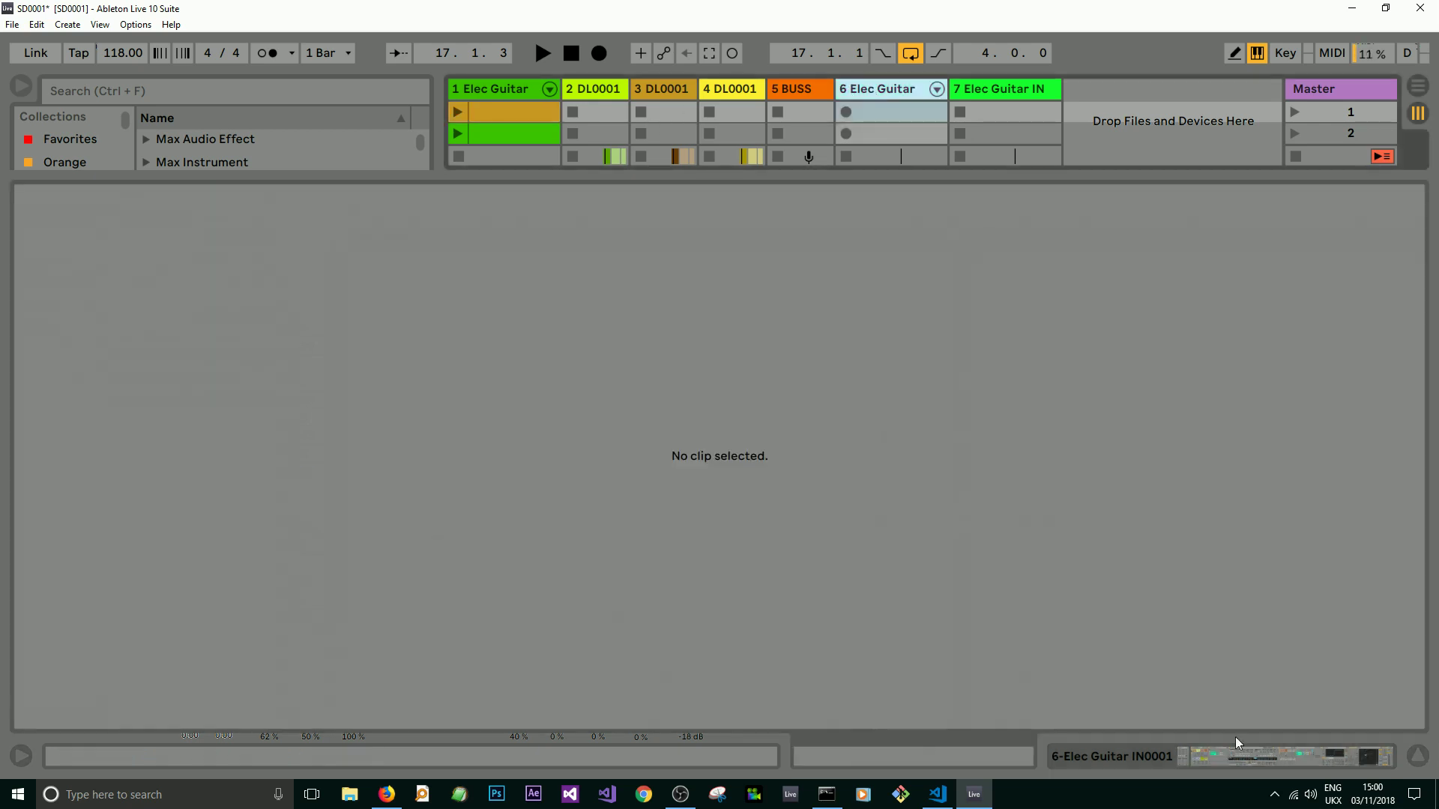
click(1294, 749)
drag(847, 609, 831, 592)
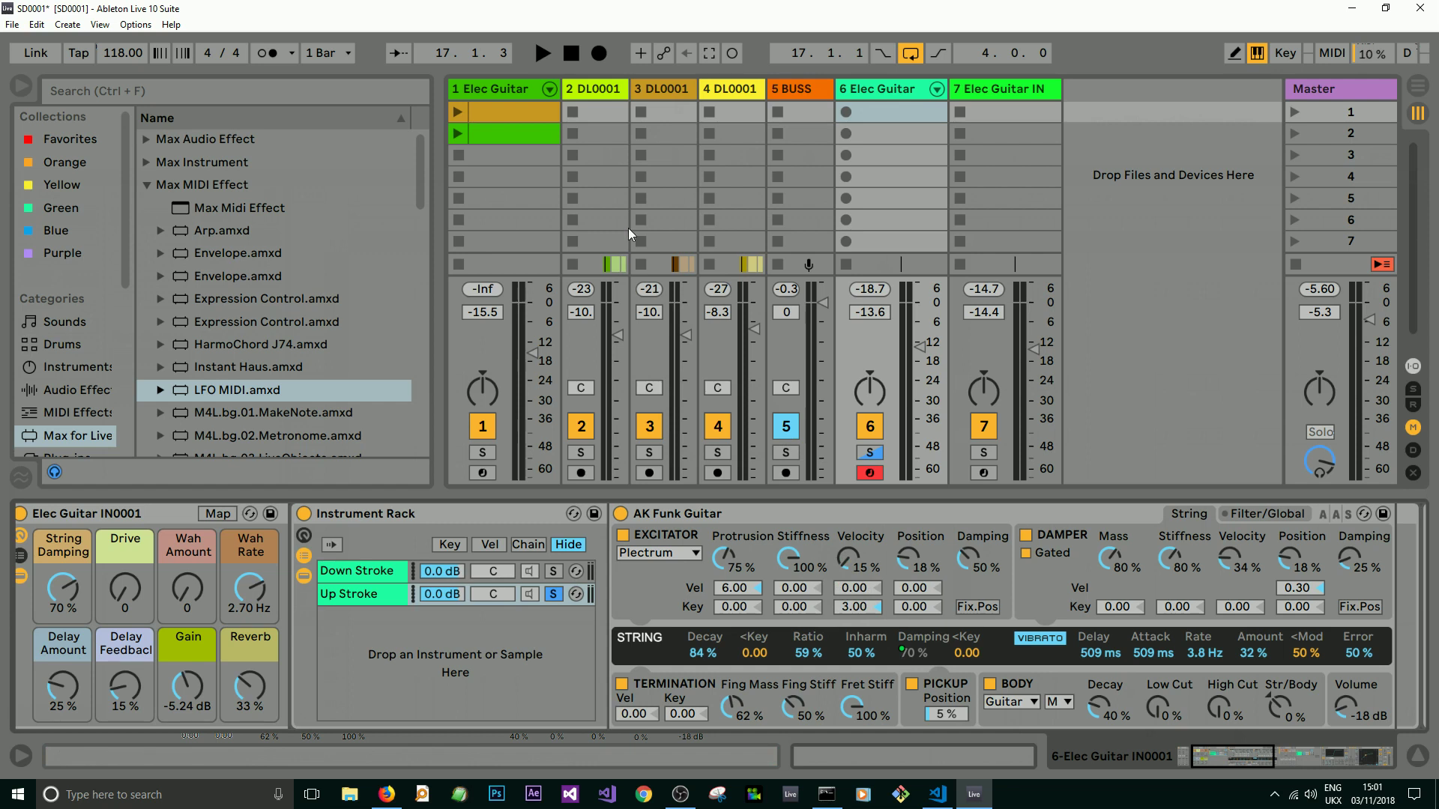
Step: Reopen the first clip of the 1 Elec Guitar track and examine the spacing of its strummed chord notes across bars 1 to 3
click(481, 90)
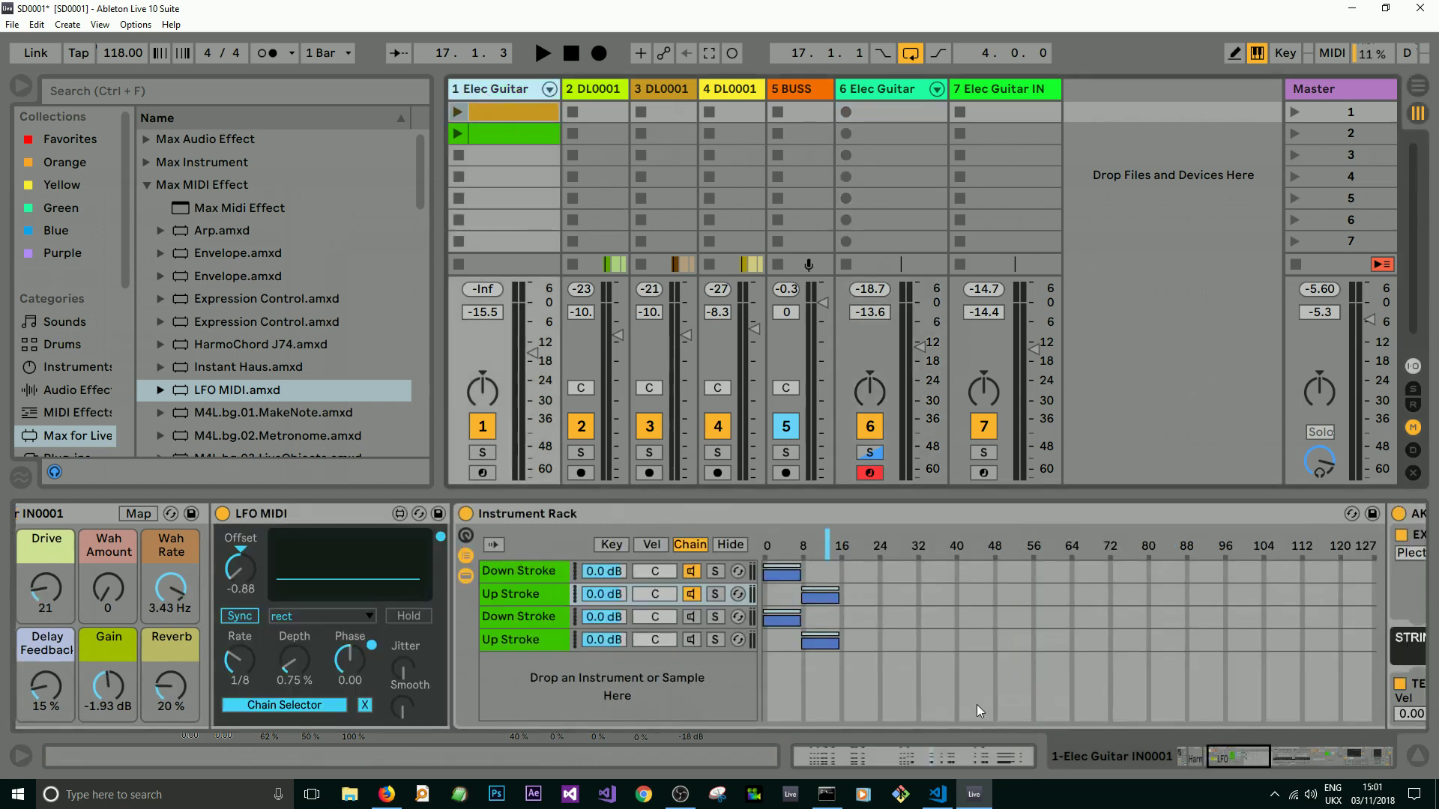
click(967, 753)
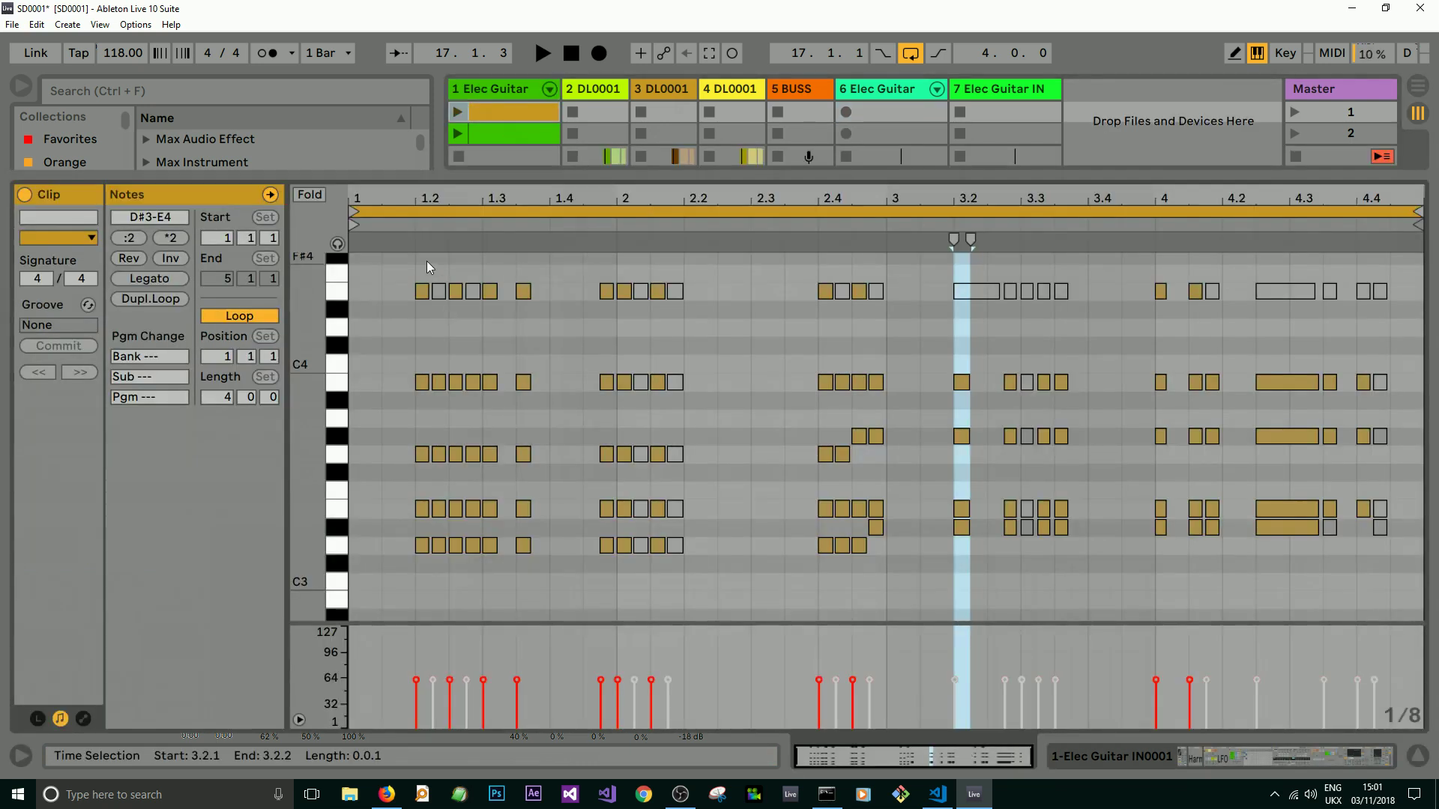
drag(425, 200, 425, 315)
click(649, 291)
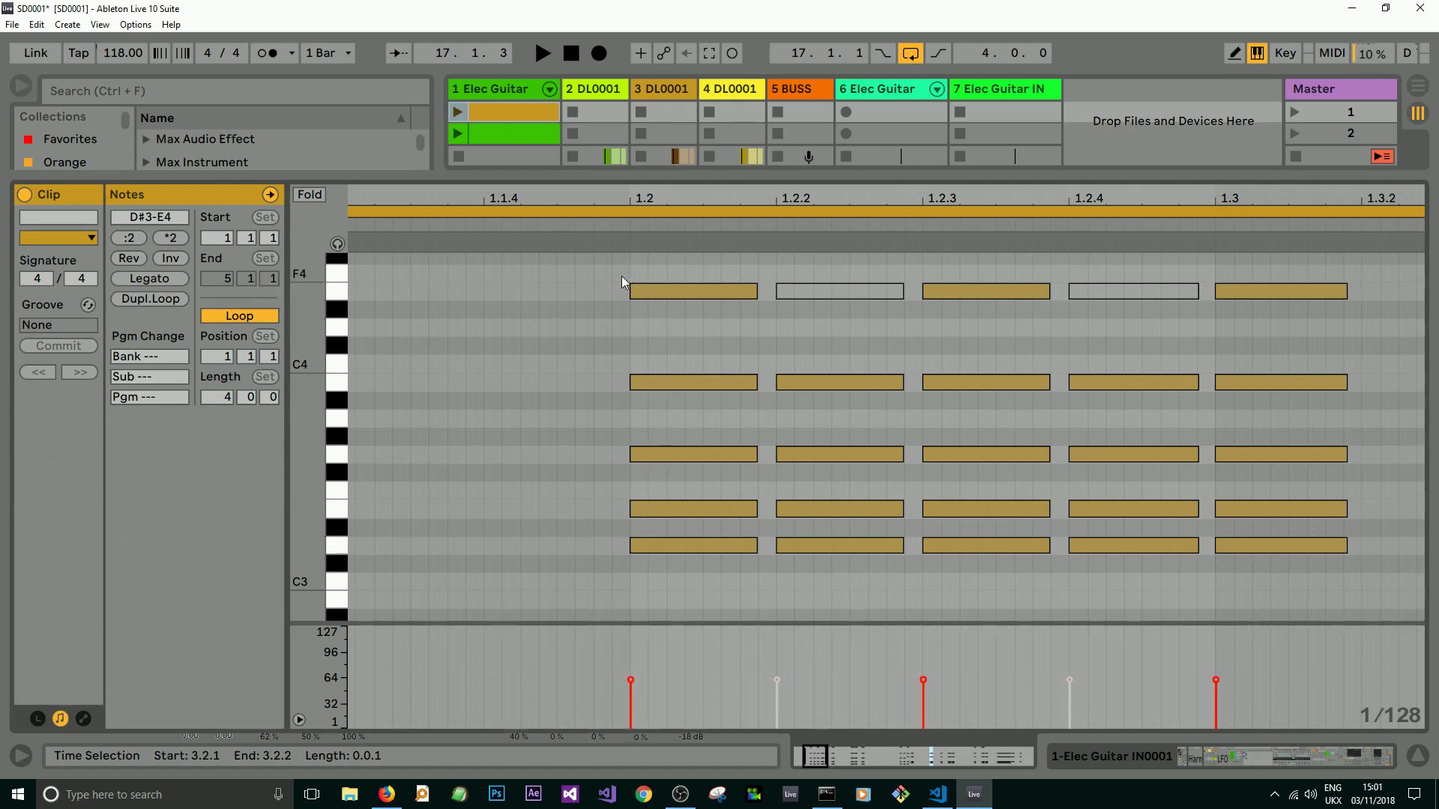
drag(863, 197, 863, 165)
drag(587, 196, 570, 186)
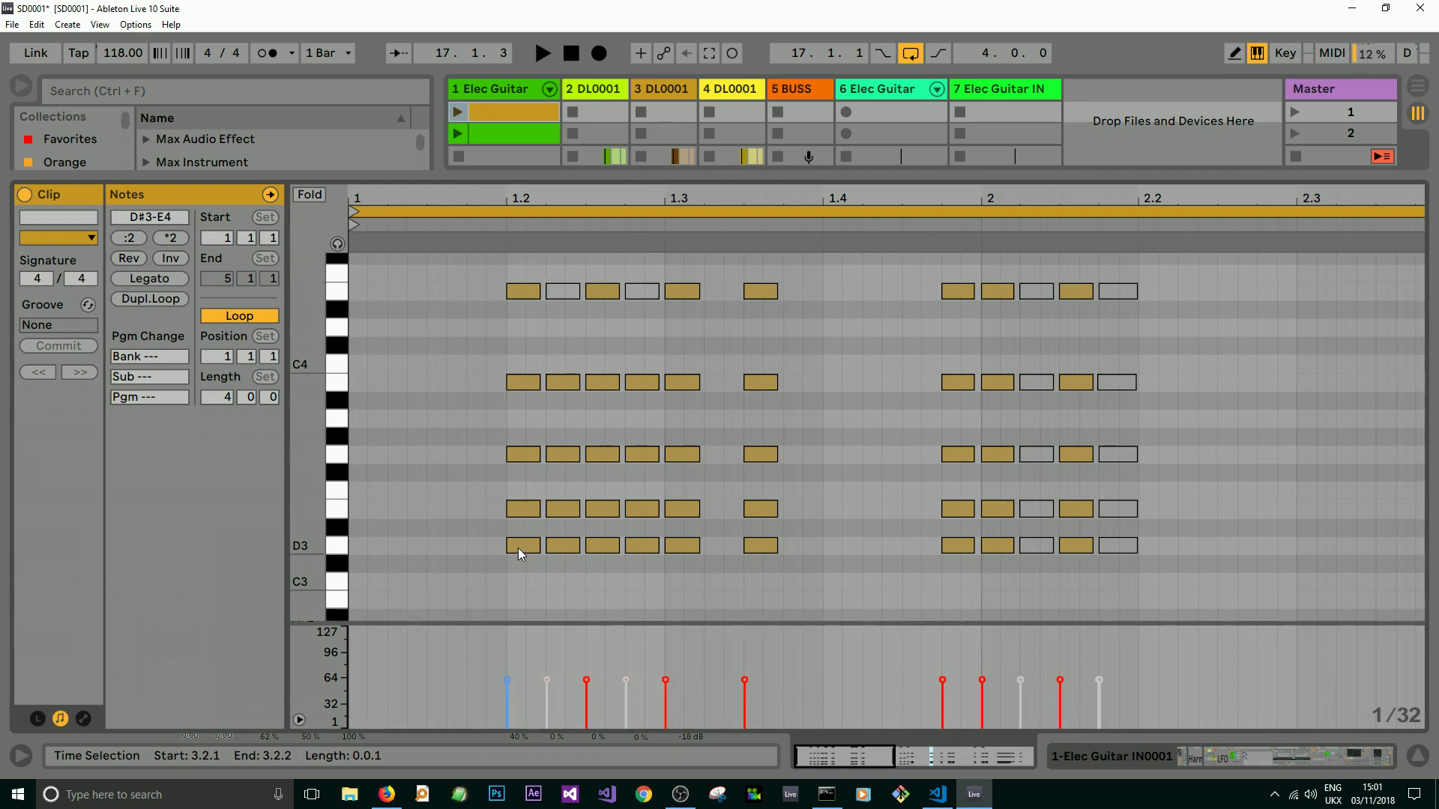
drag(780, 198, 591, 180)
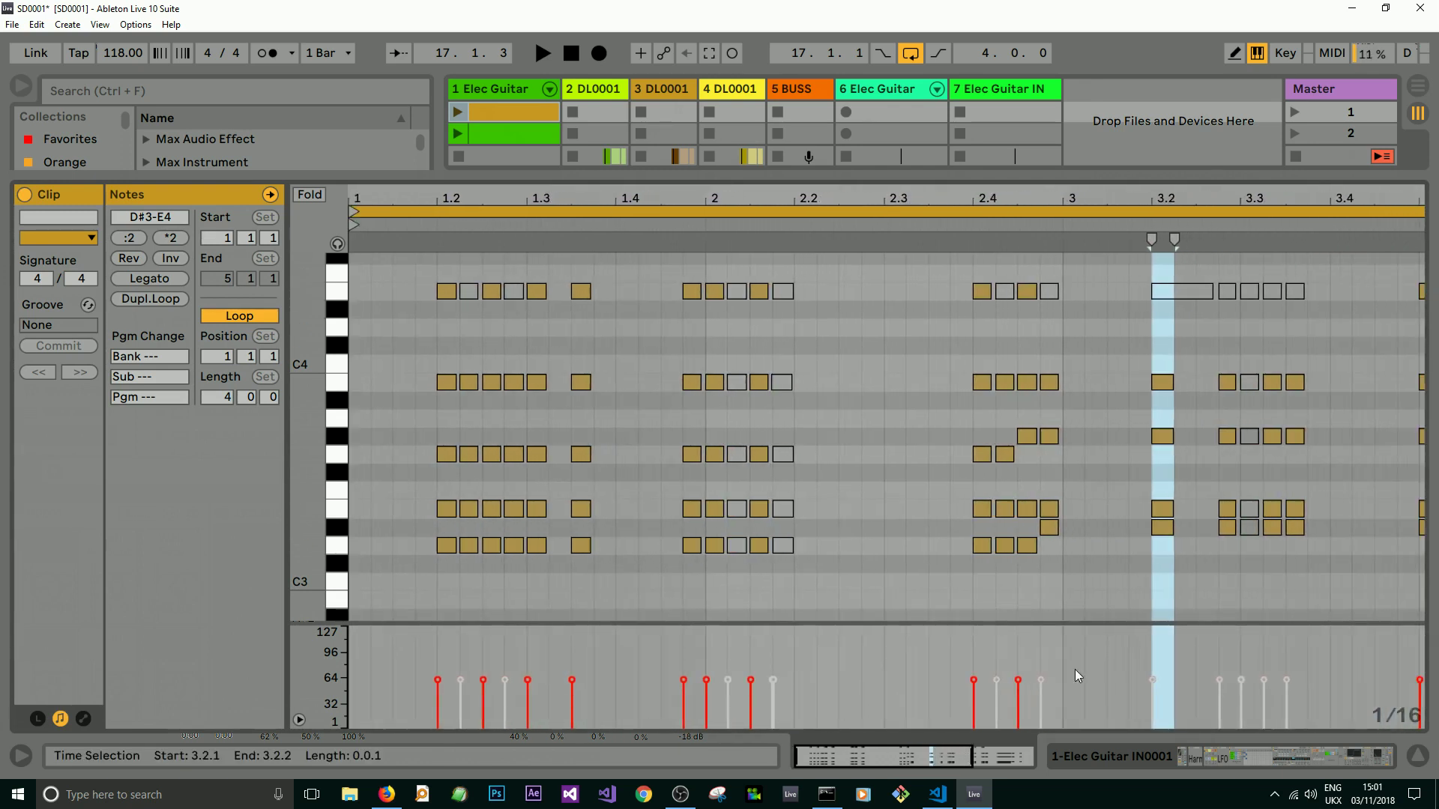
Step: Mute the three DL0001 tracks and play the first 1 Elec Guitar clip with its LFO MIDI device and stroke chains in view
click(1226, 758)
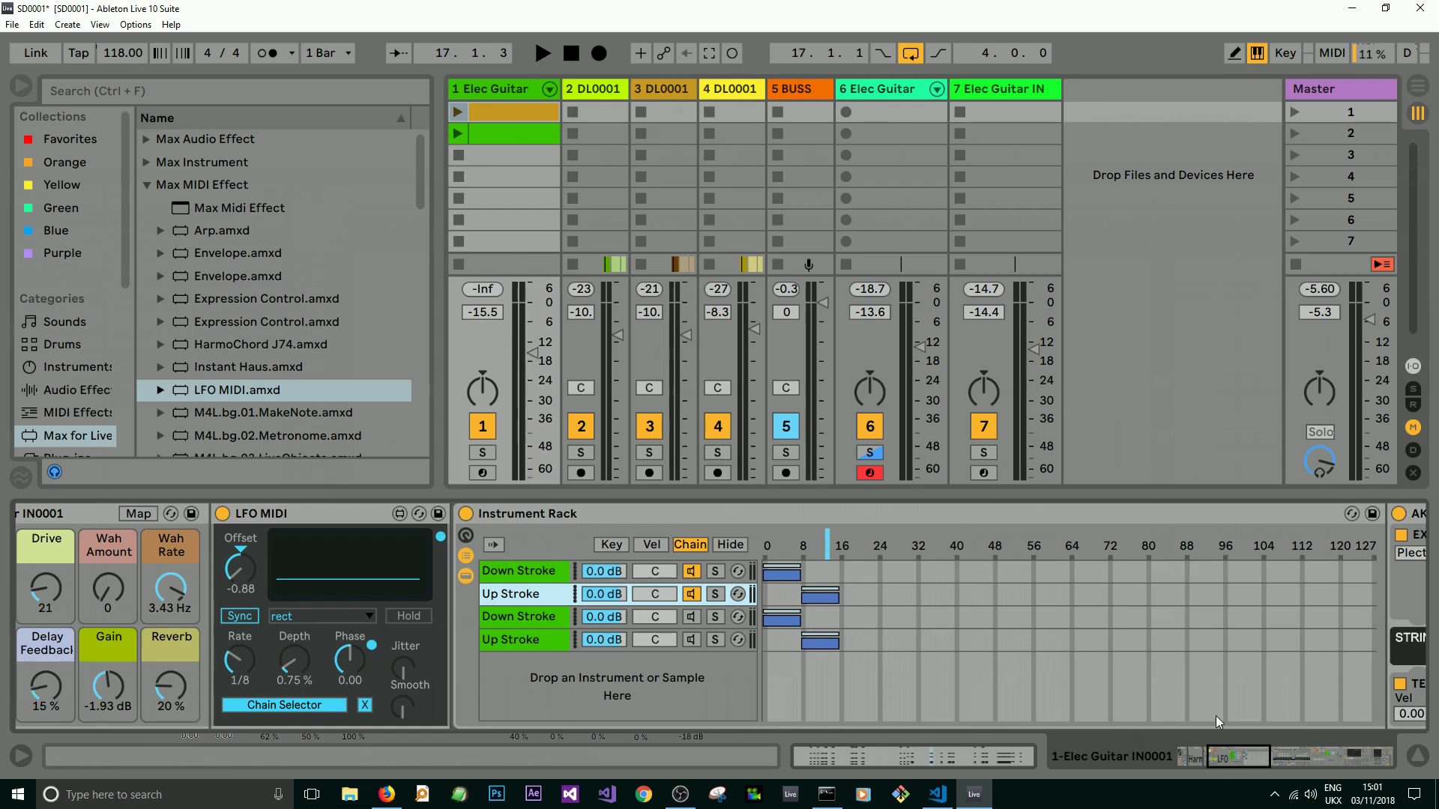
drag(1224, 754, 1195, 757)
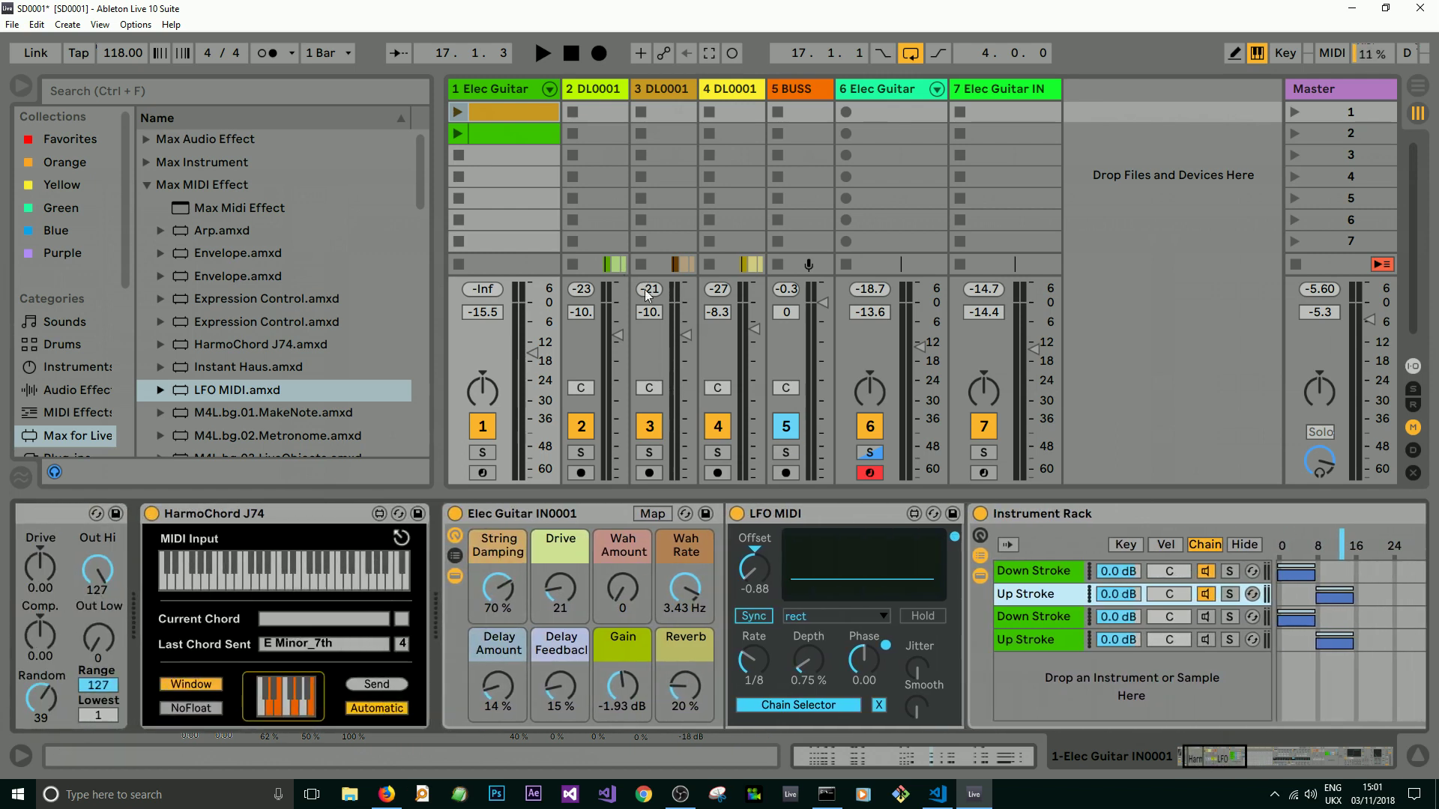
click(581, 426)
click(650, 427)
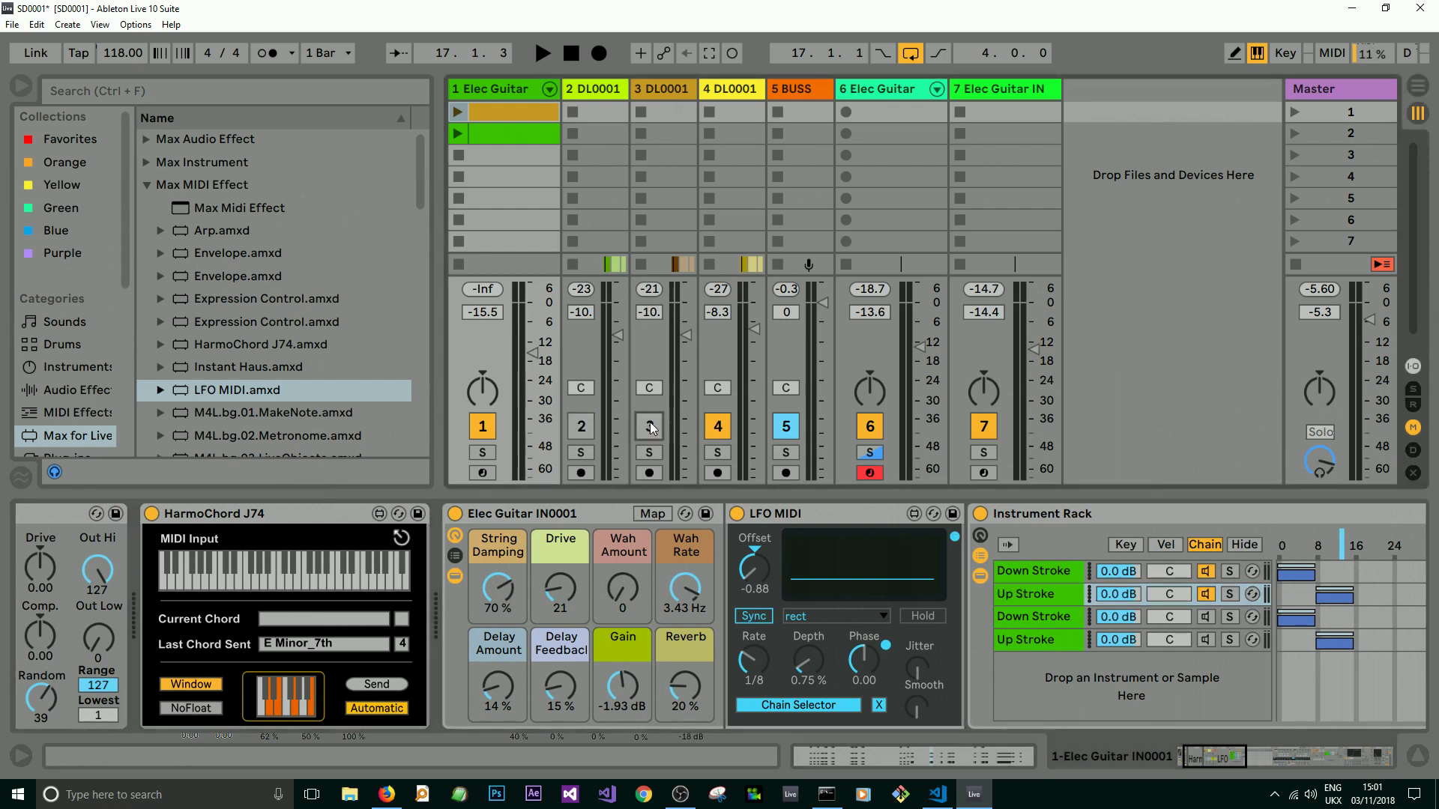
click(458, 112)
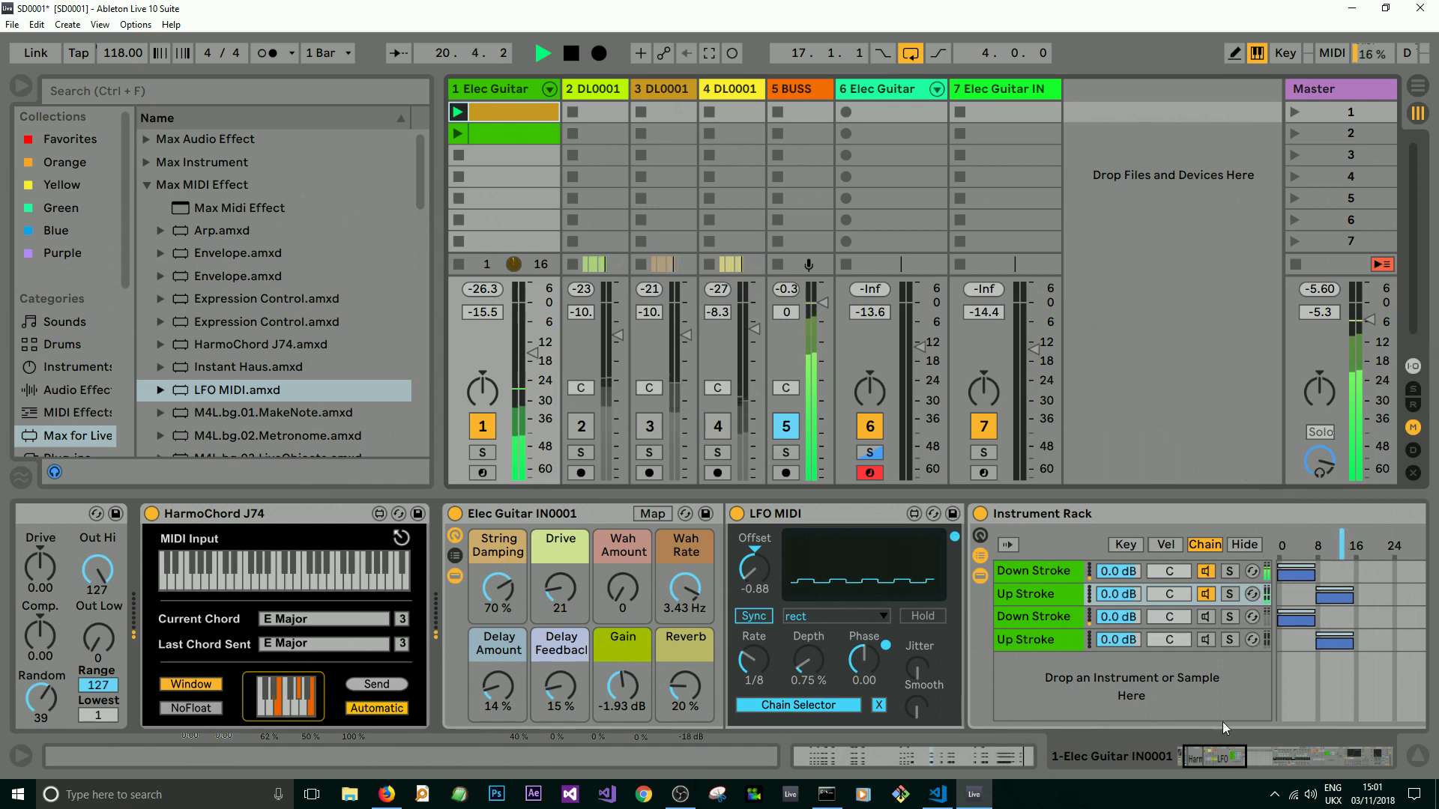
drag(1216, 755, 1235, 757)
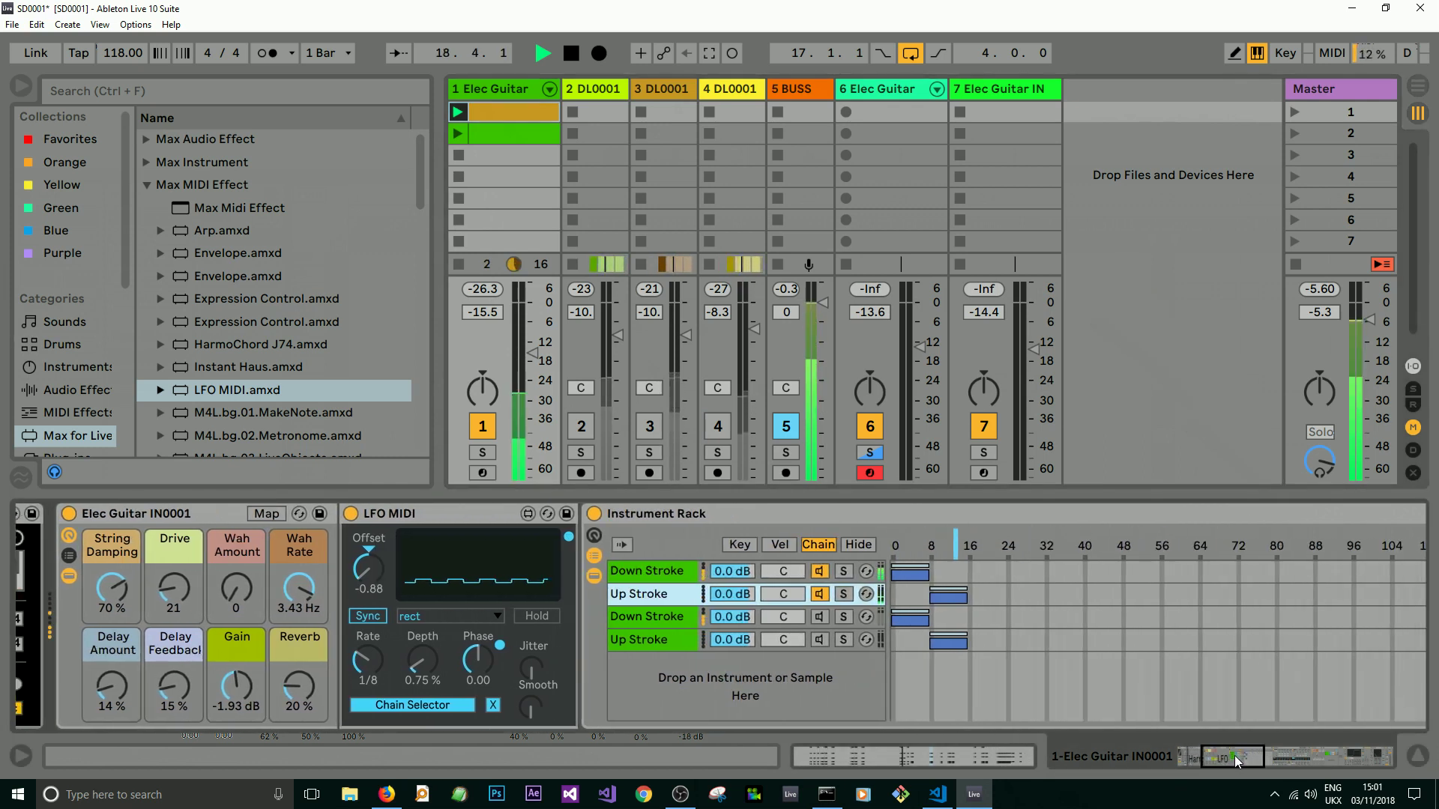
Step: Deactivate the first Down Stroke and Up Stroke chains, audition Up Stroke alone, and activate the second pair of stroke chains instead
click(824, 597)
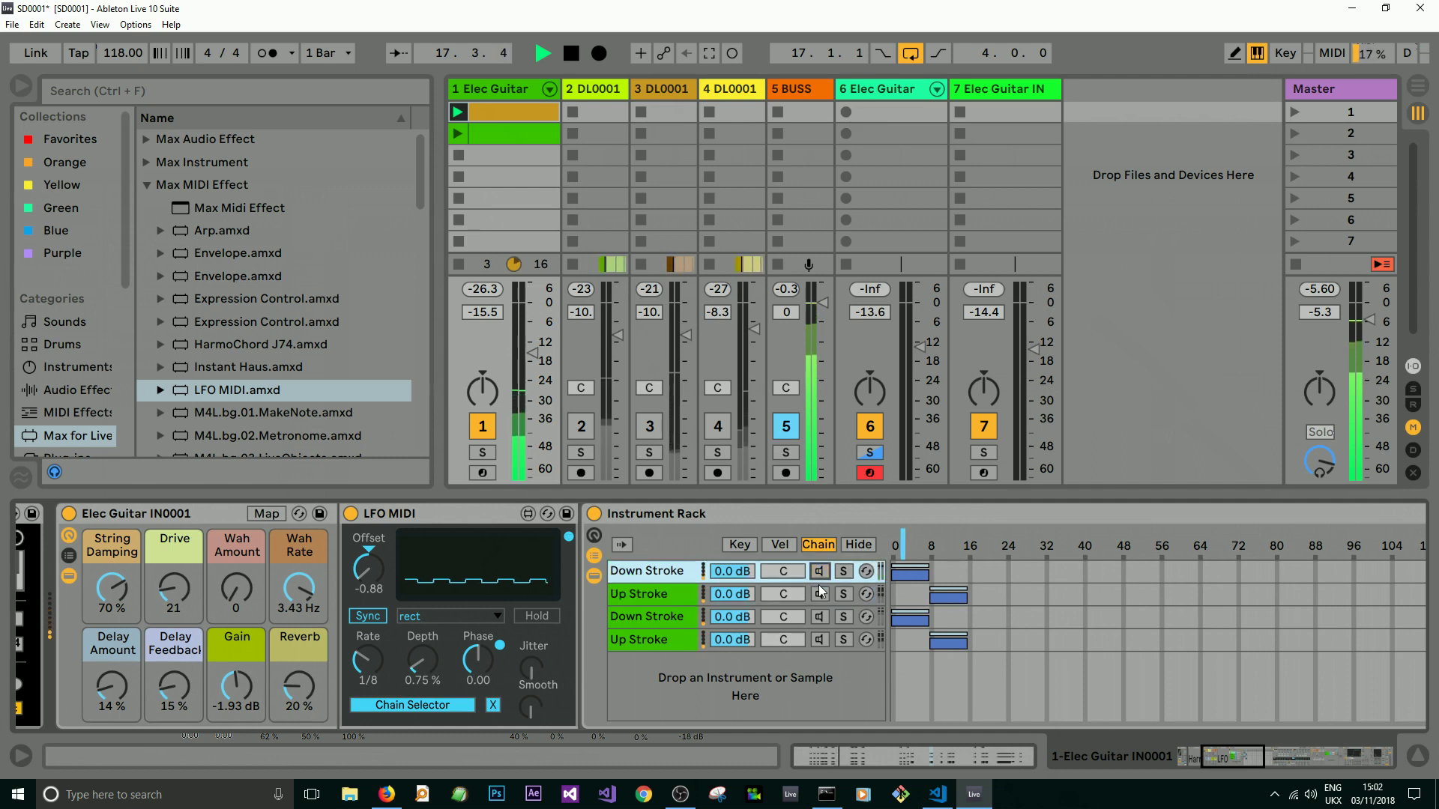
click(821, 593)
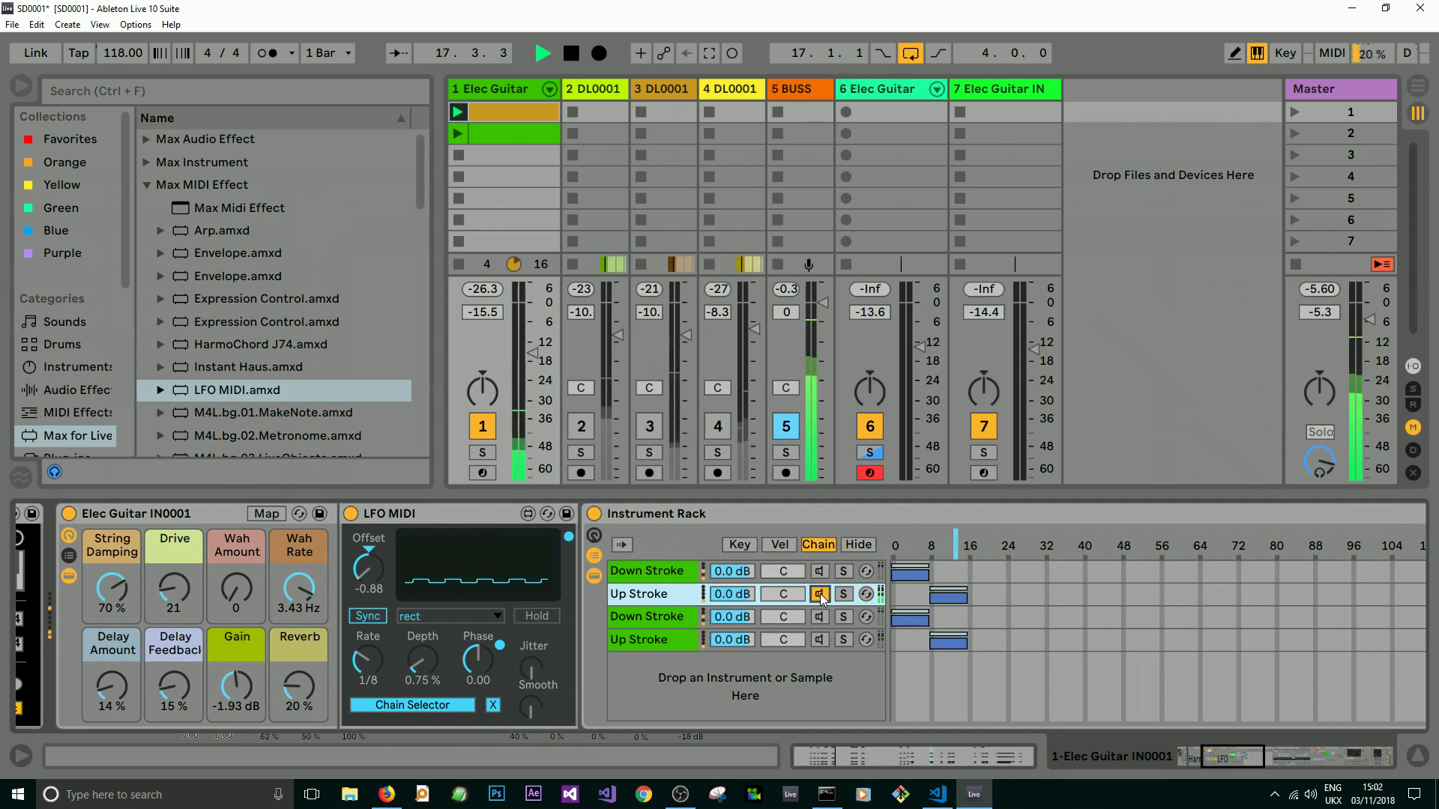
click(820, 593)
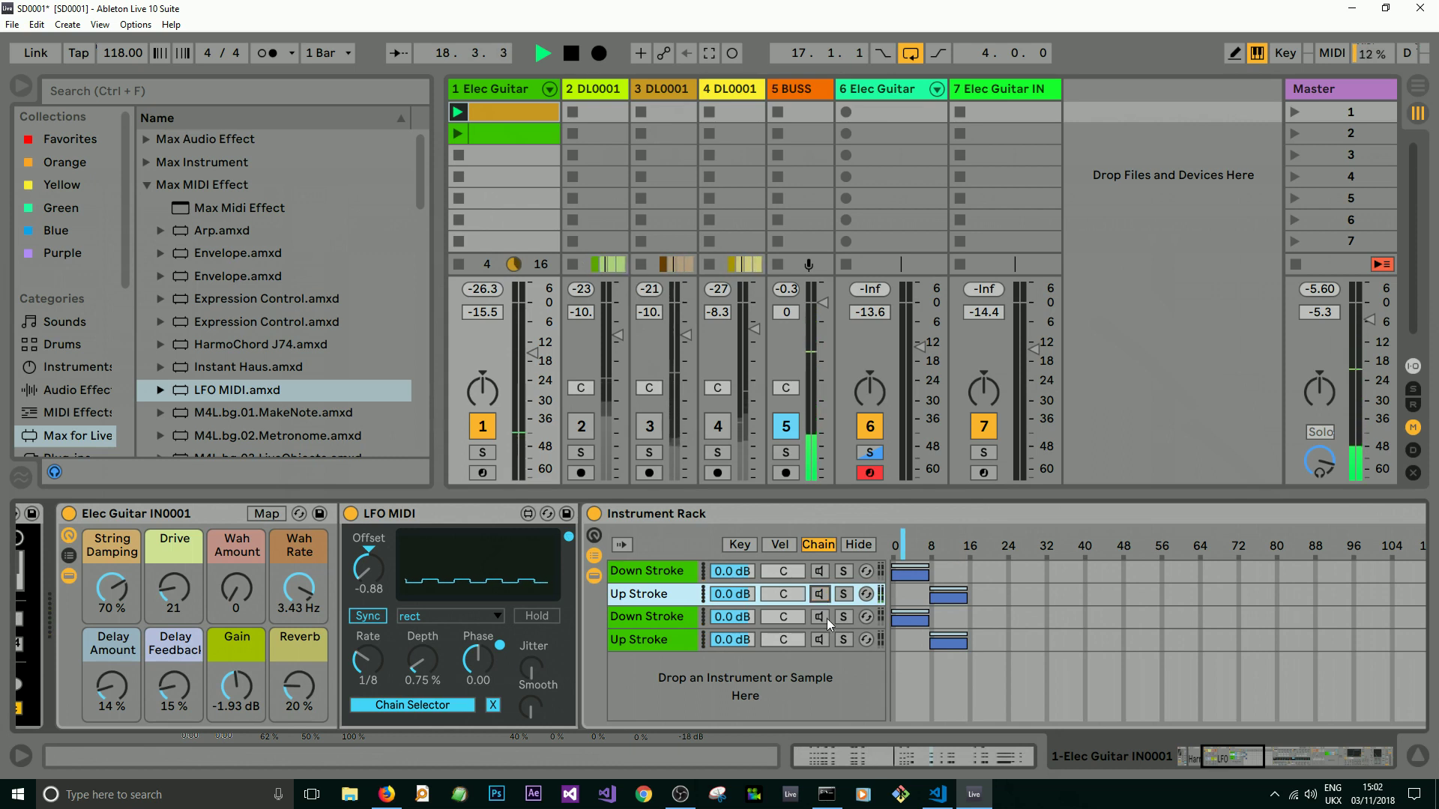
click(821, 617)
click(822, 641)
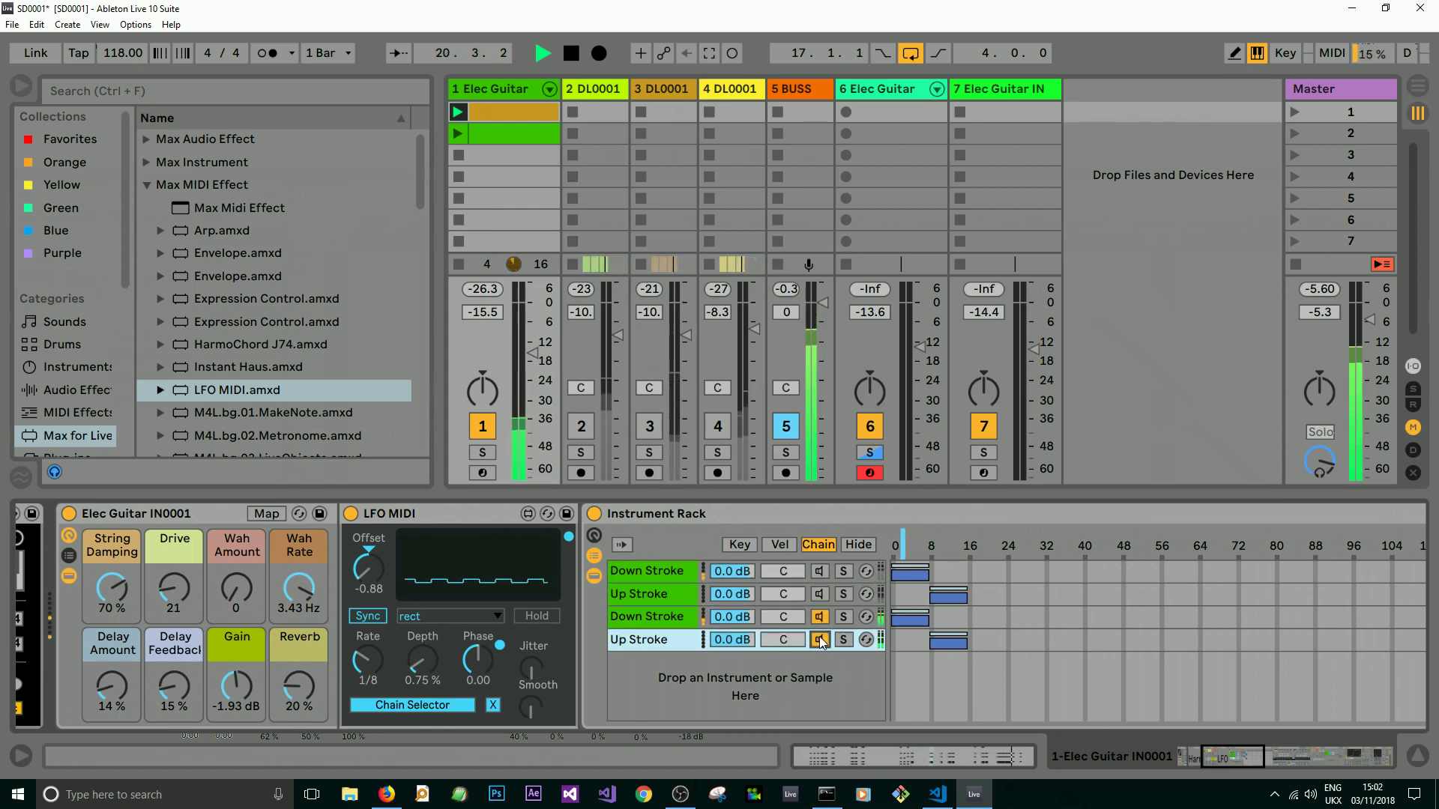
Step: Deactivate the second pair of stroke chains and reactivate the first Down Stroke and Up Stroke chains
click(821, 640)
click(822, 622)
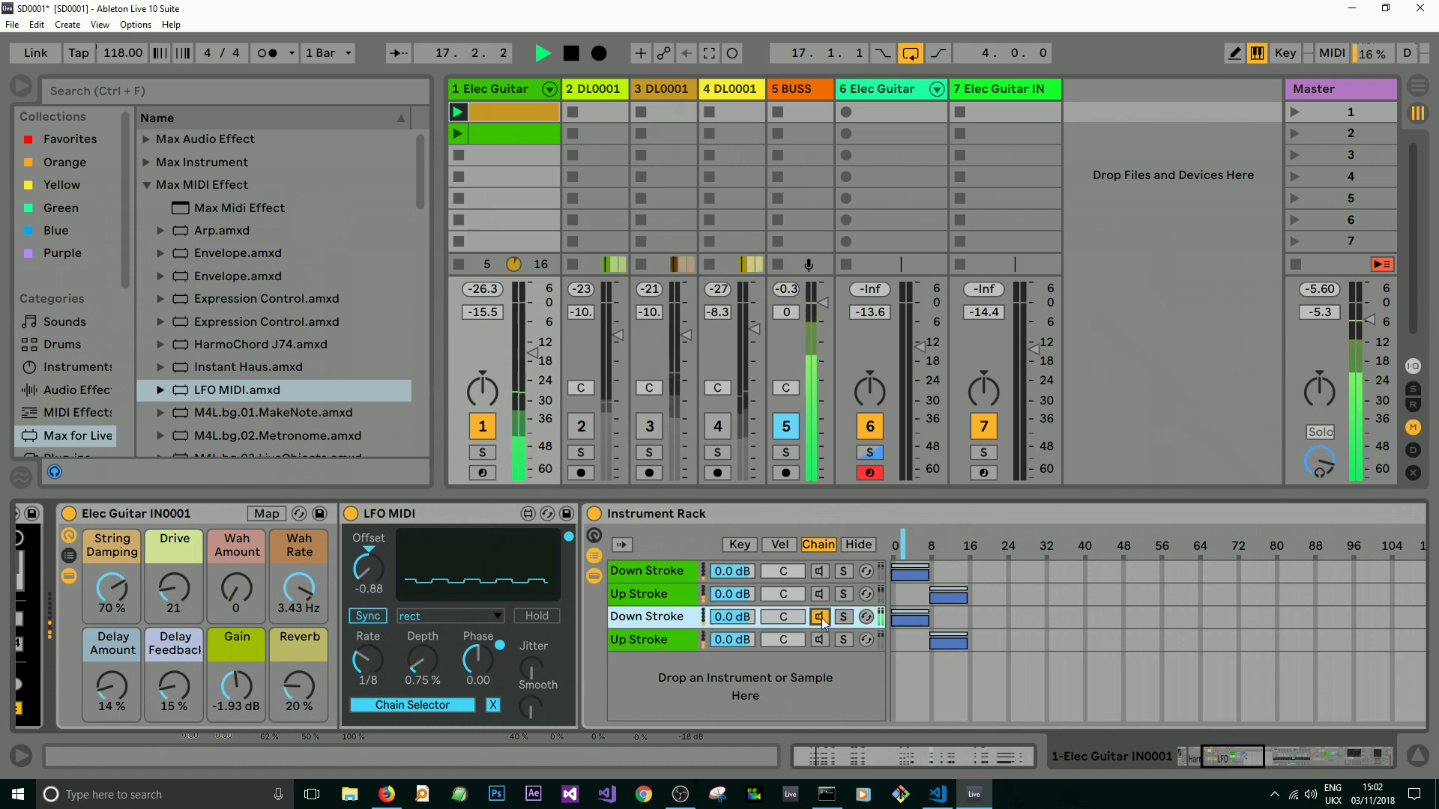
click(820, 571)
click(820, 593)
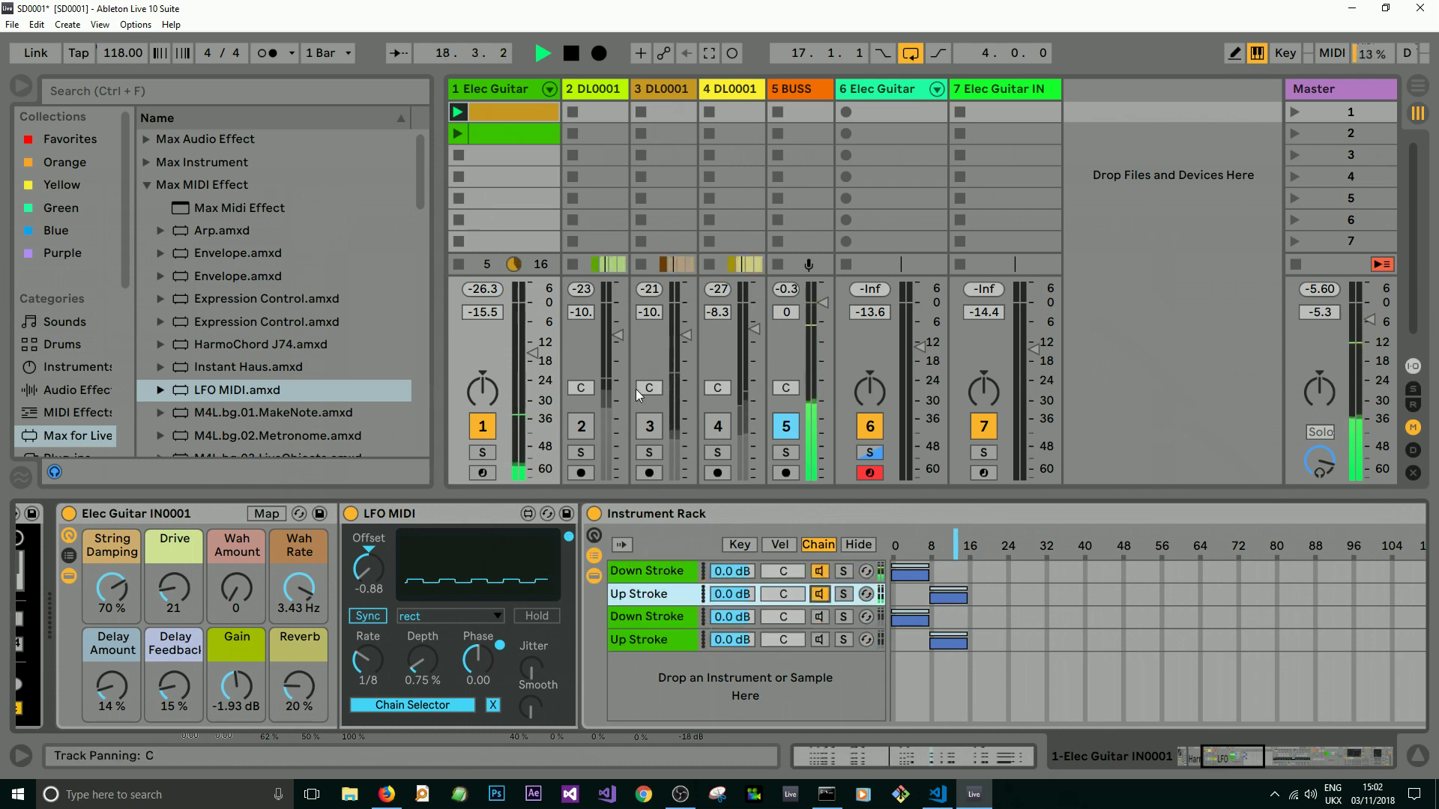
Step: Unmute the three DL0001 tracks to hear the guitar in the full mix, and stop playback
click(582, 426)
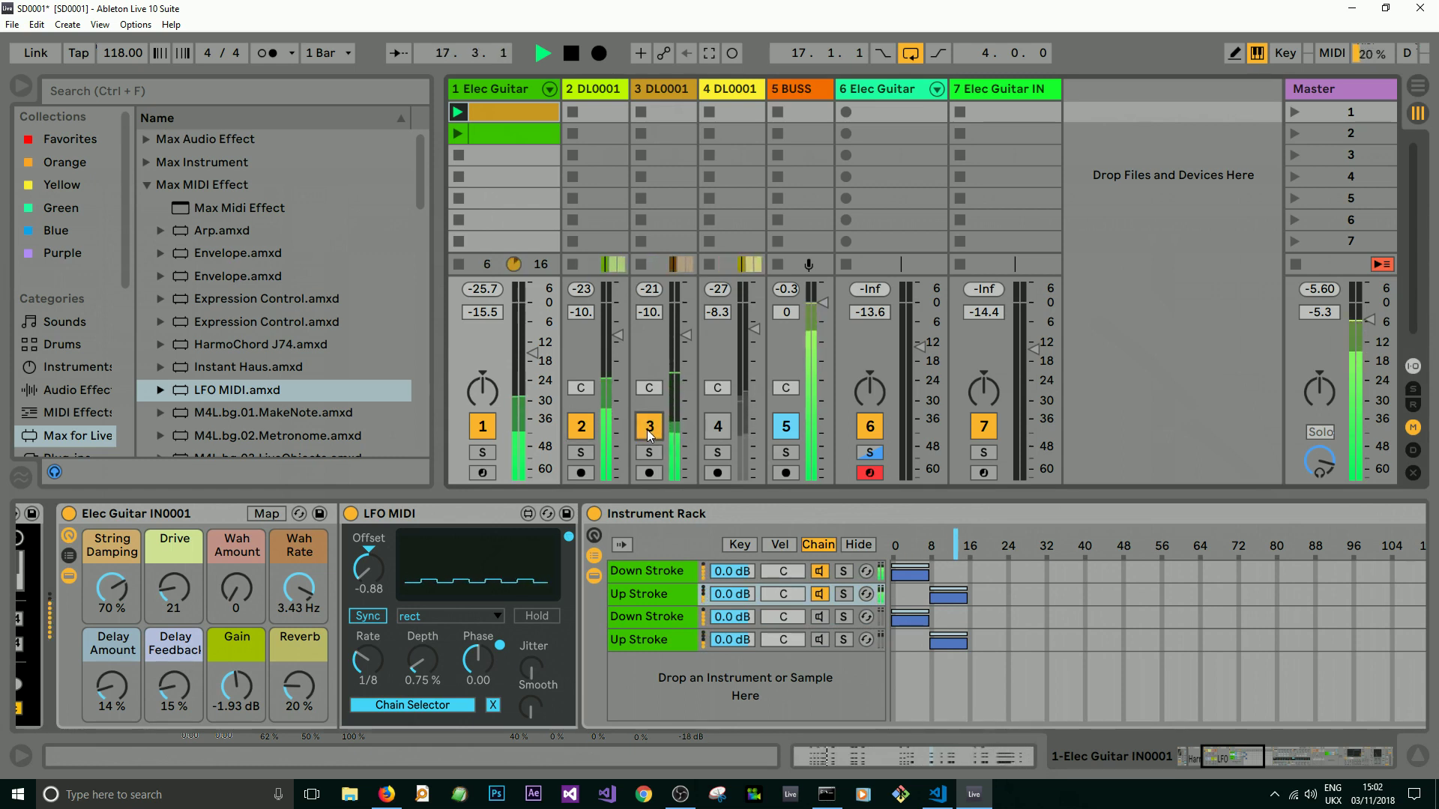
click(718, 426)
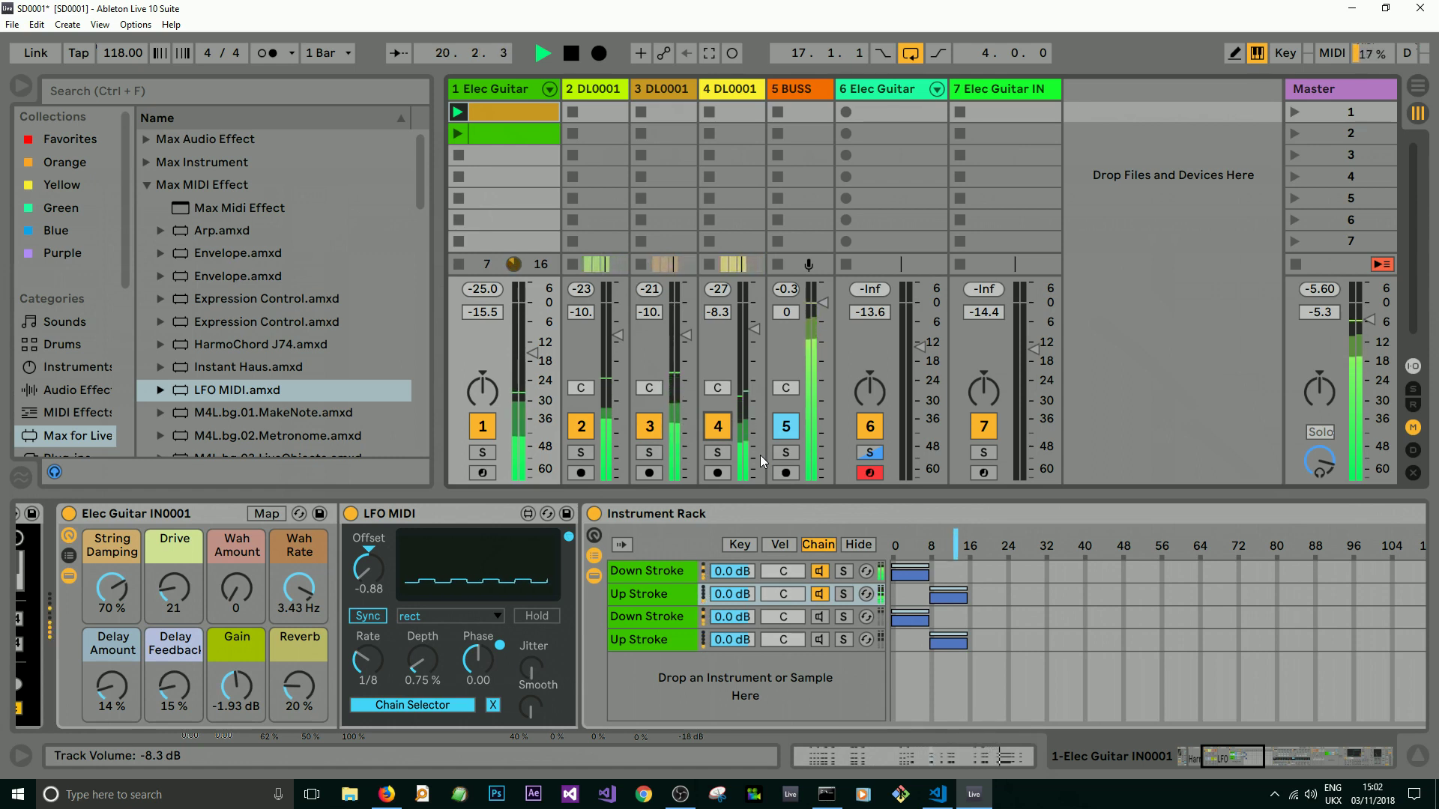
key(space)
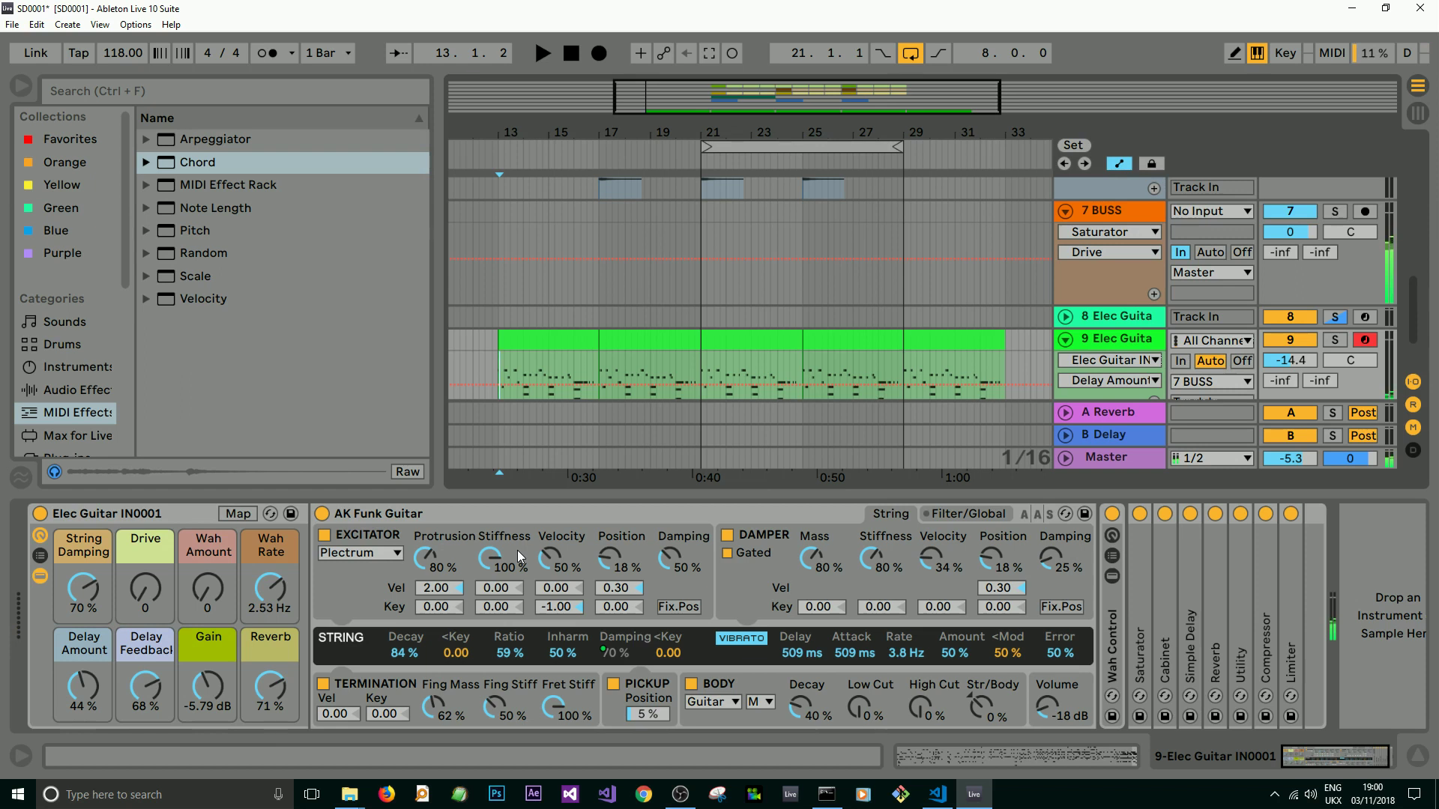
Step: Play the arrangement from bar 13, at the start of the first 9 Elec Guitar clip
click(500, 369)
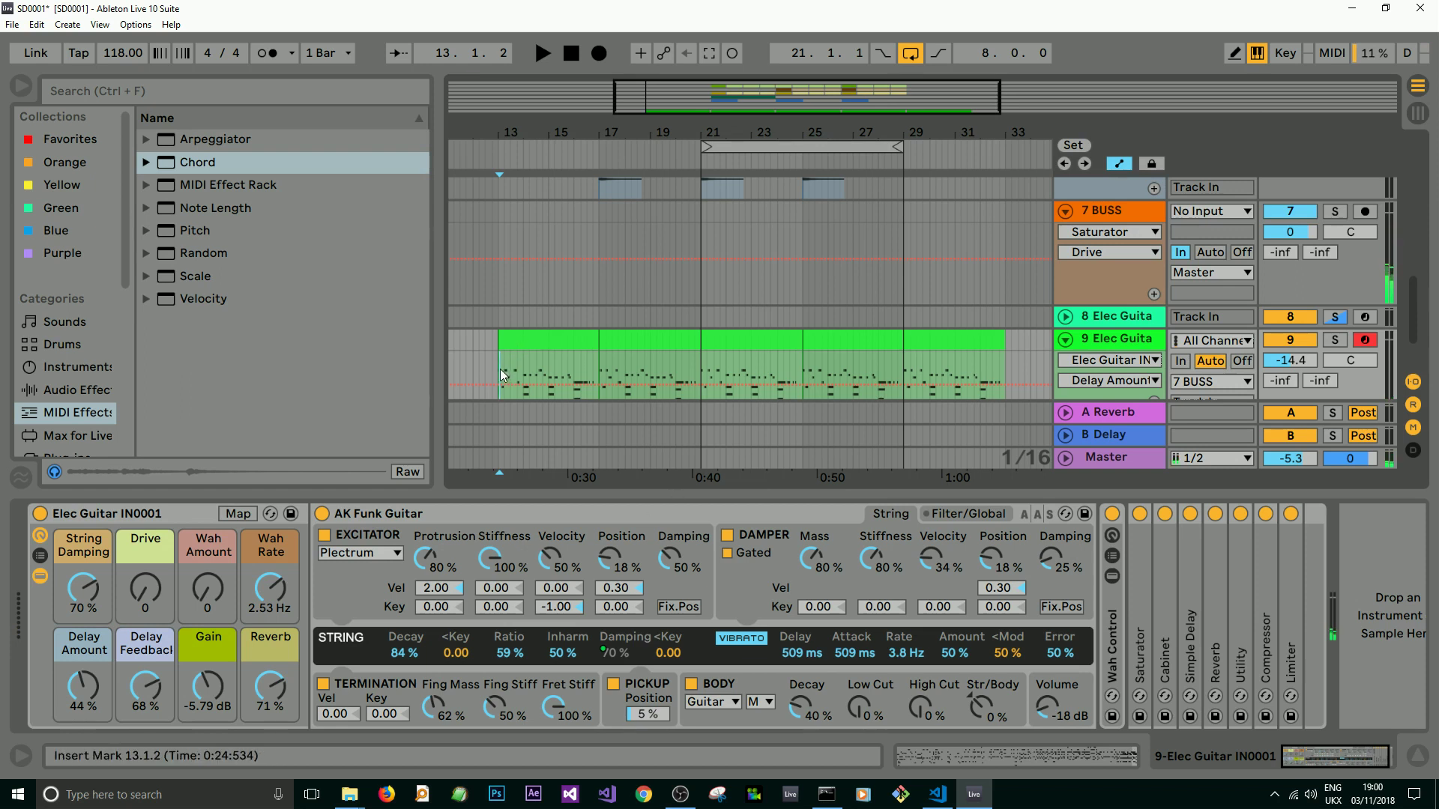
click(500, 341)
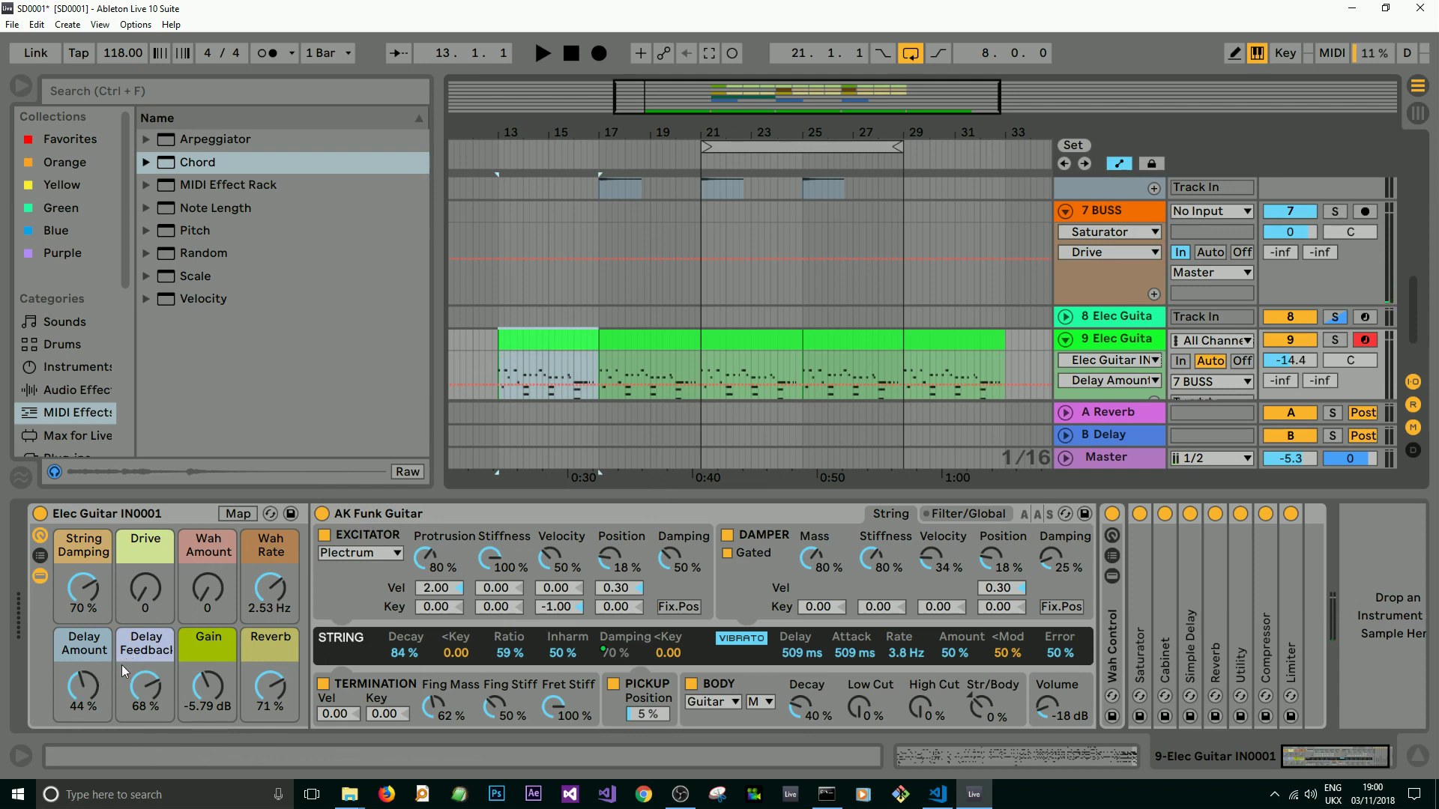
key(space)
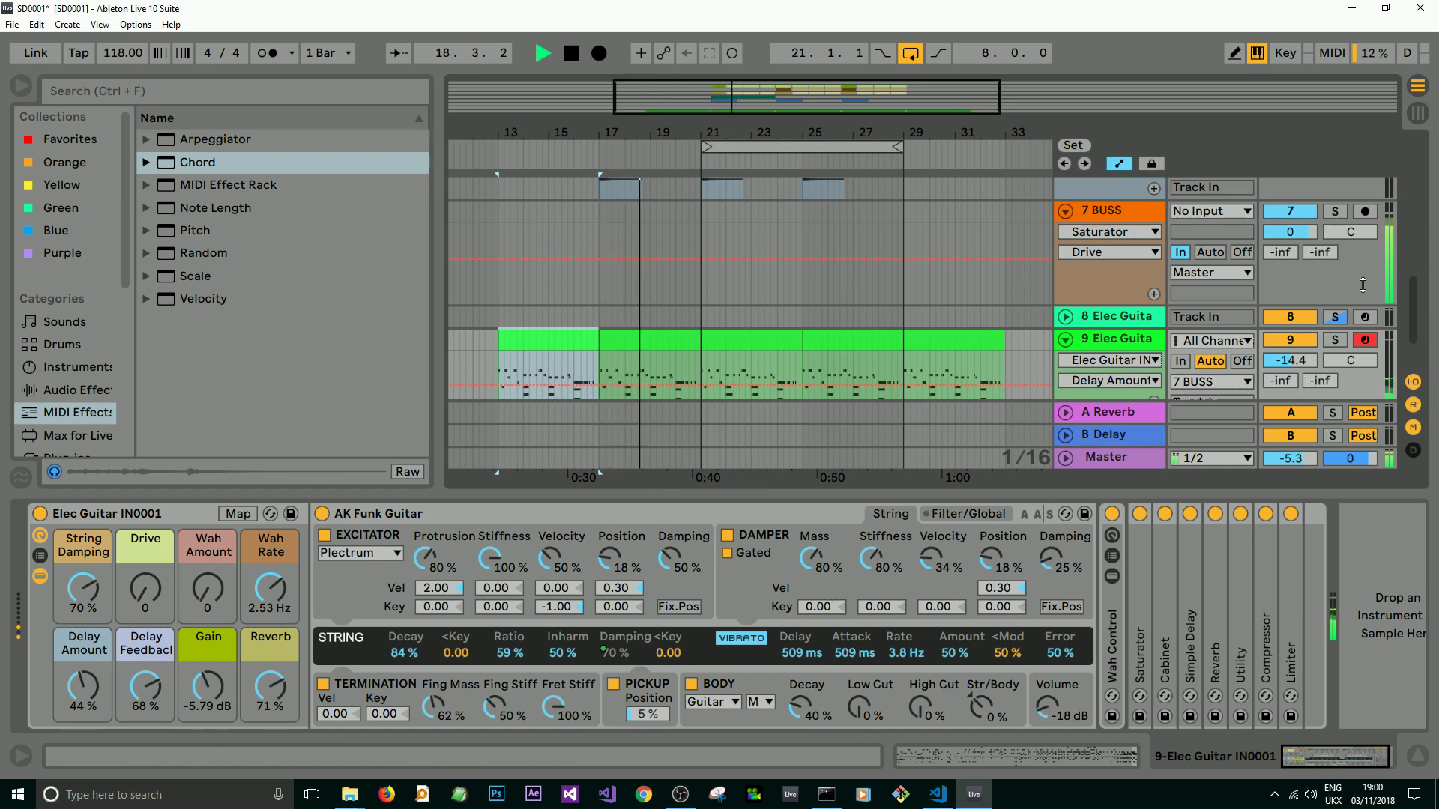
Step: Reduce the height of the 7 BUSS track, show the 9 Elec Guitar track's devices during playback, and stop the arrangement
drag(1362, 285, 1362, 264)
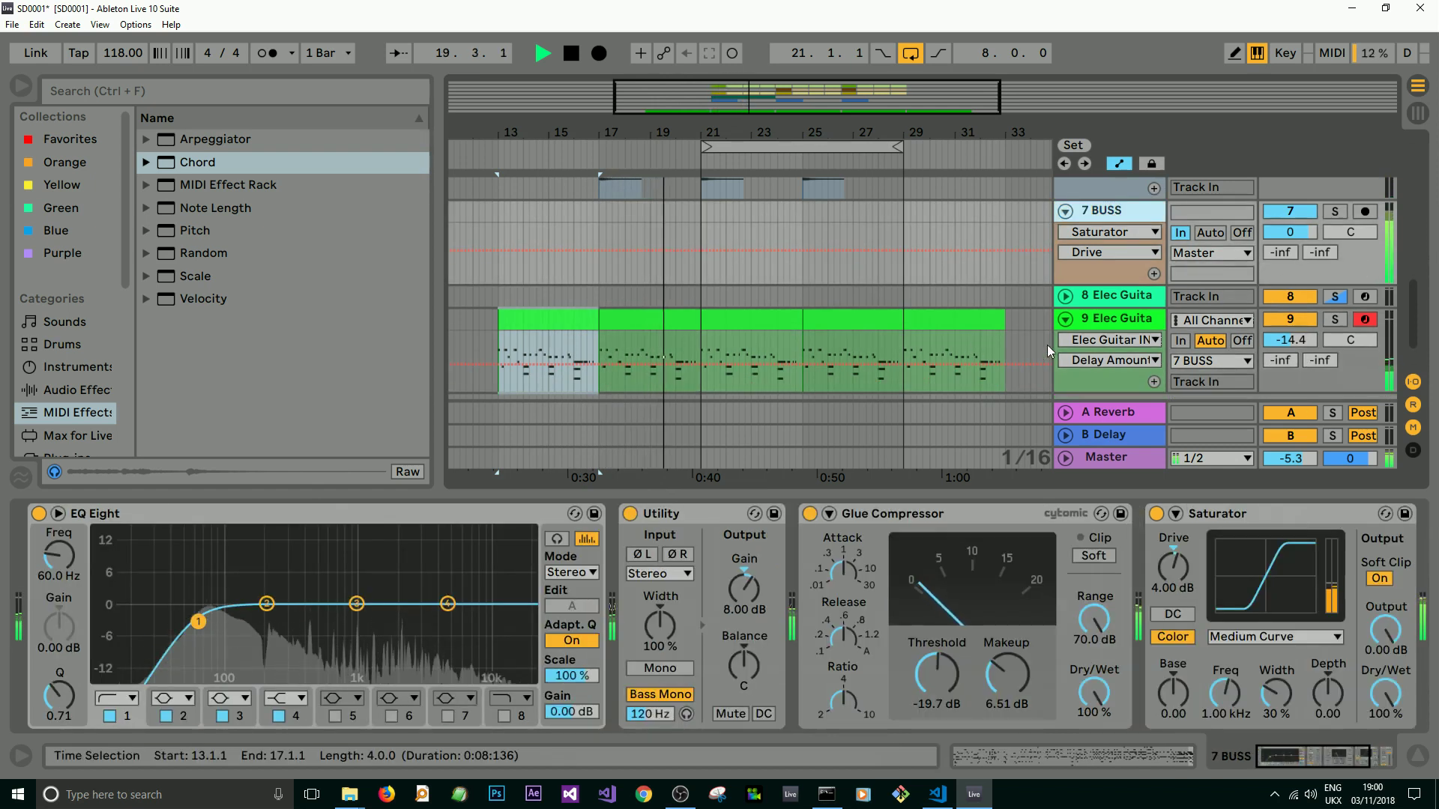
click(1117, 319)
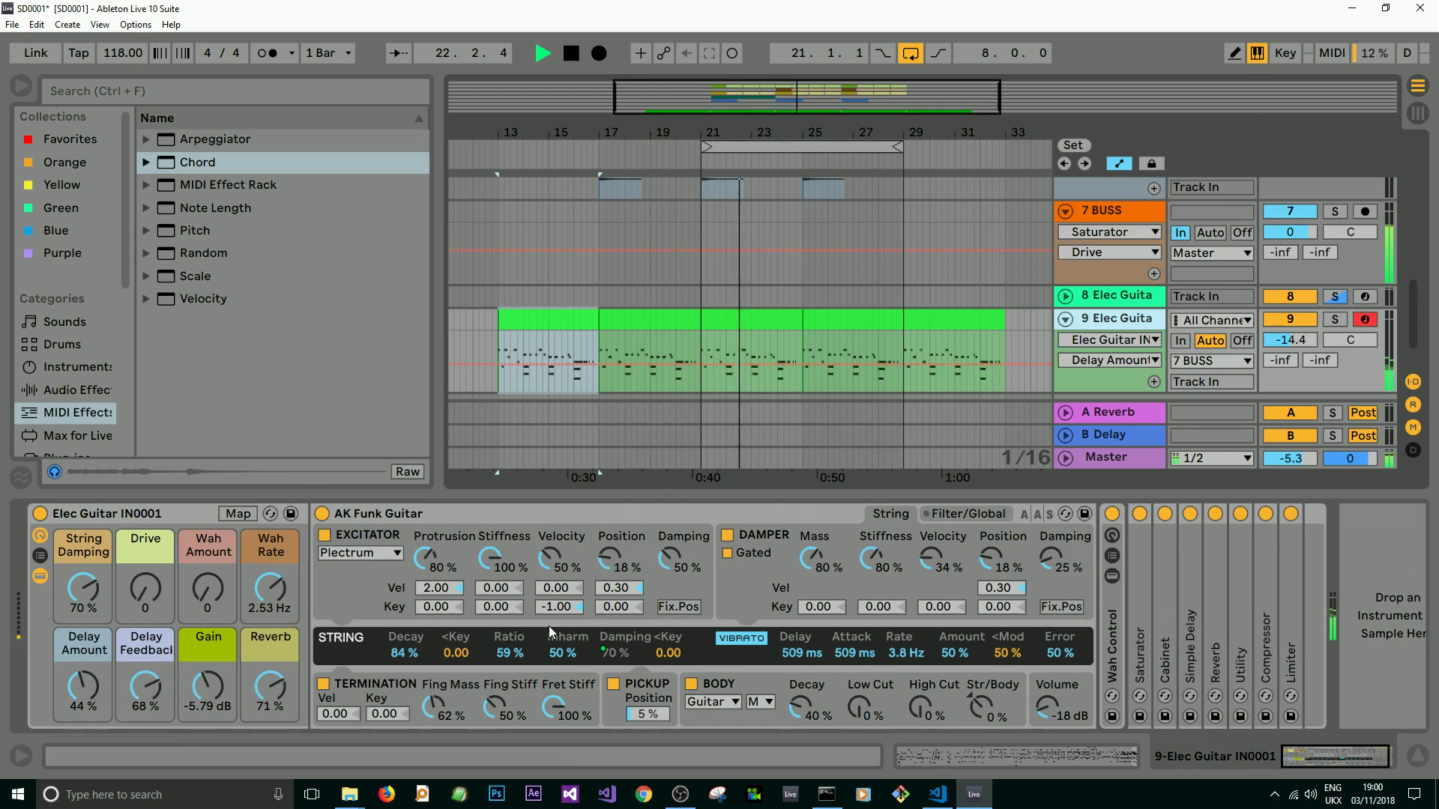
scroll(1418, 289, up, 3)
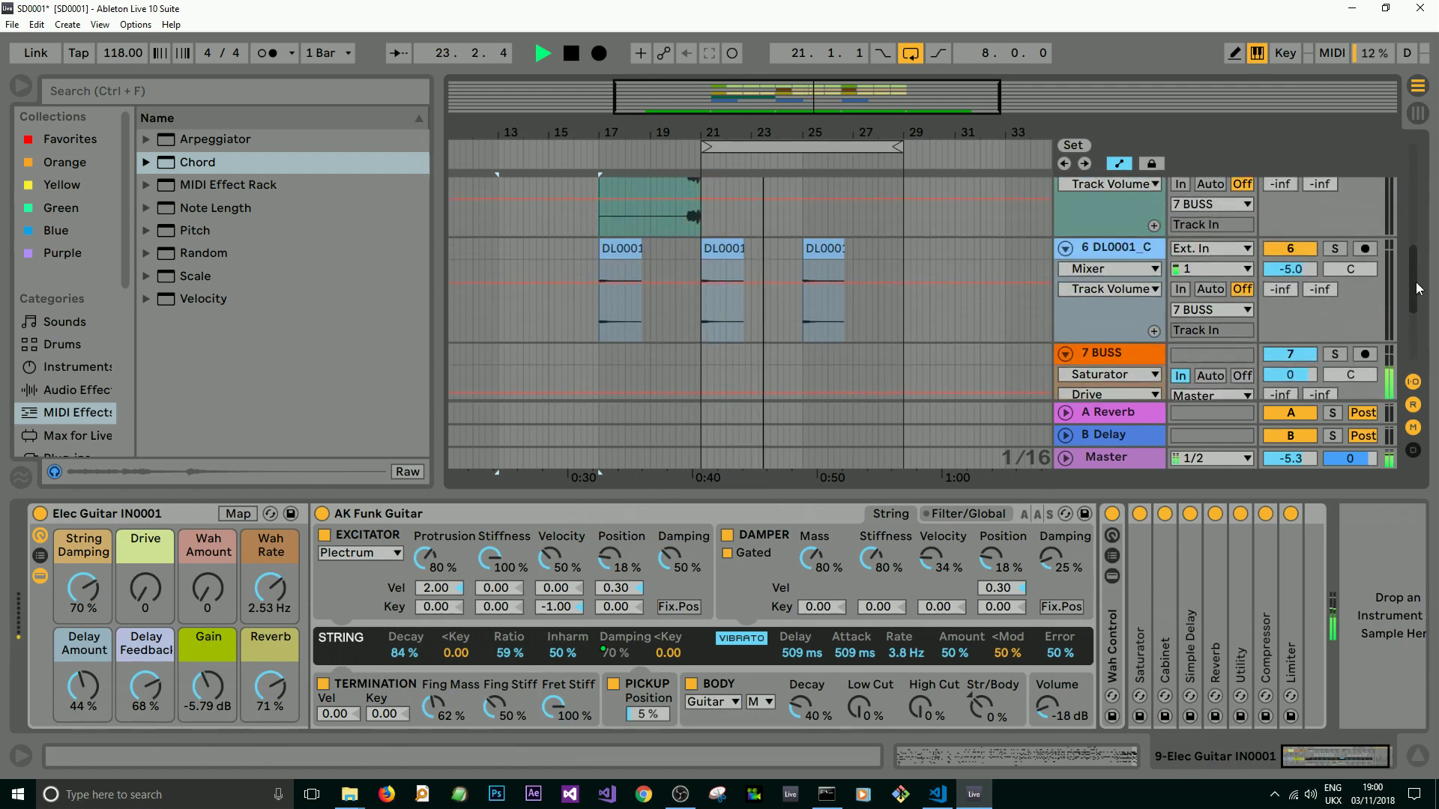
mouse_move(1418, 288)
mouse_down()
mouse_move(1405, 212)
mouse_move(1416, 291)
mouse_up()
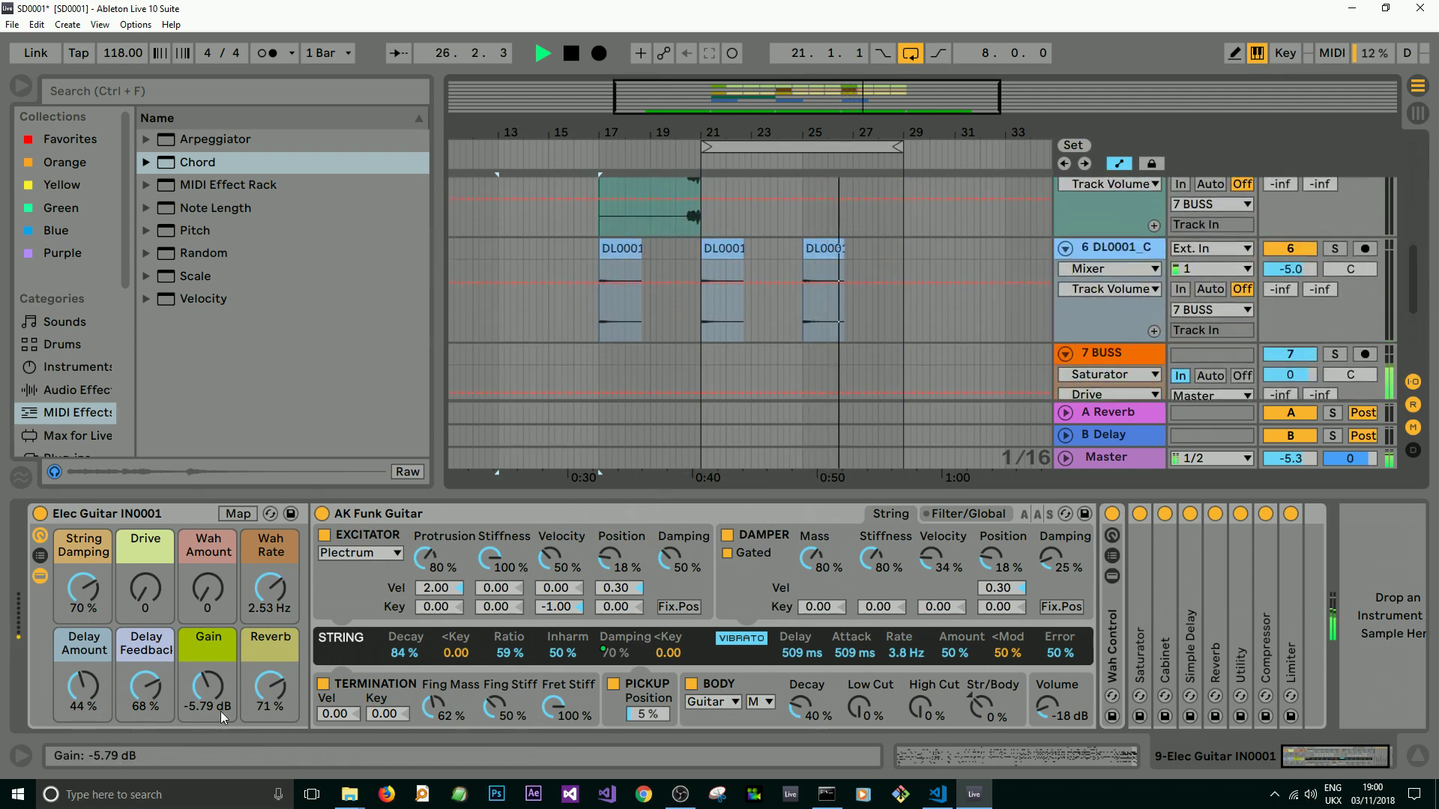
key(space)
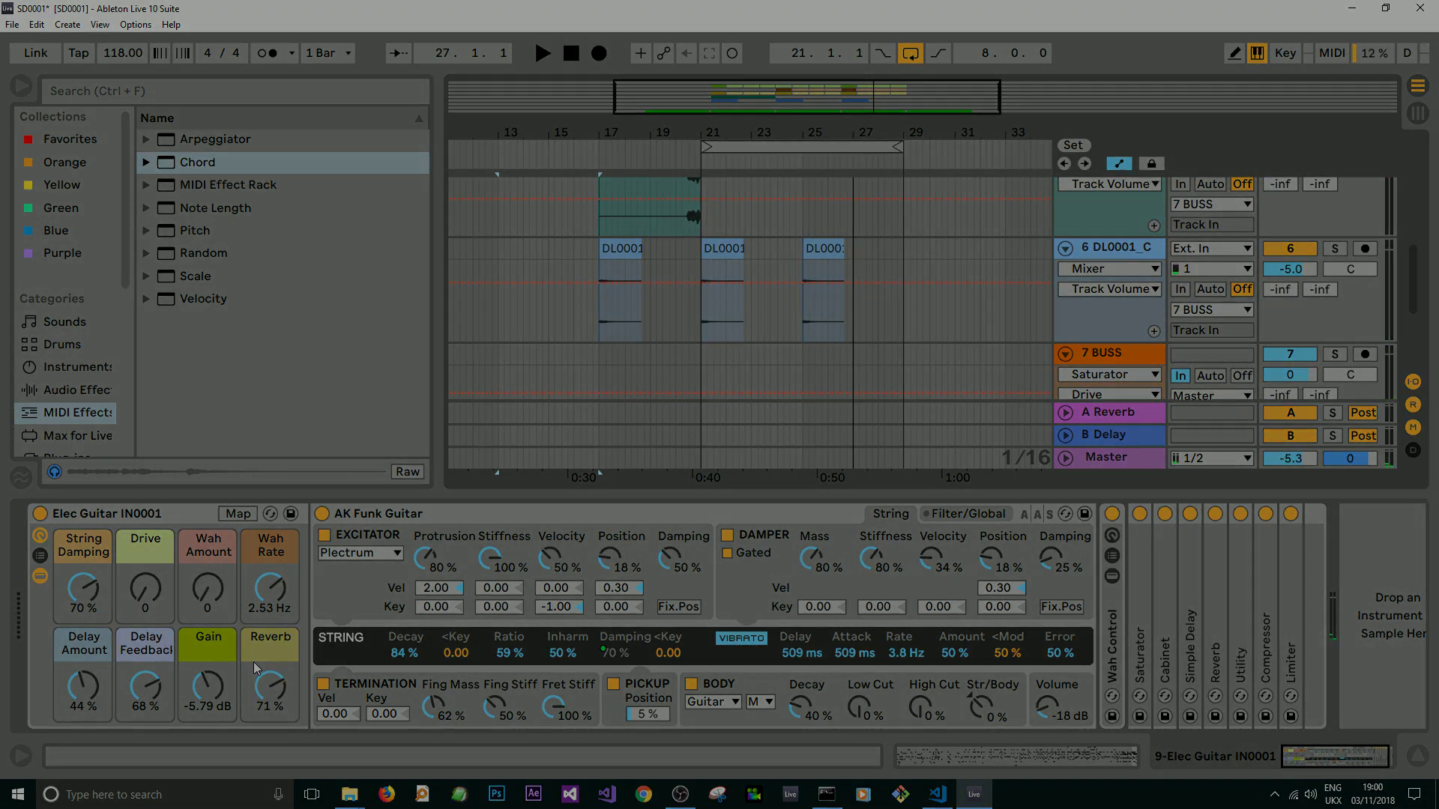
mouse_move(974, 799)
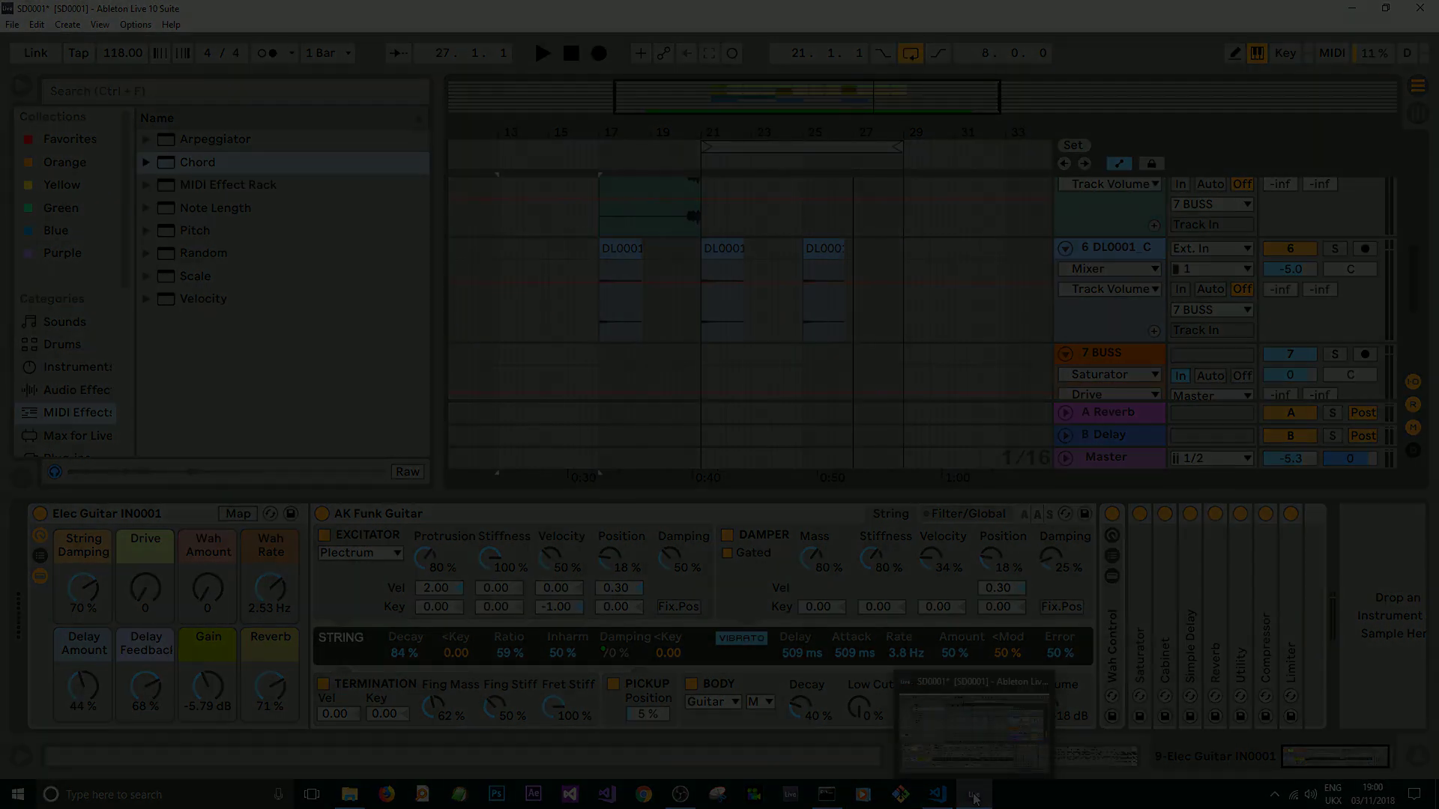